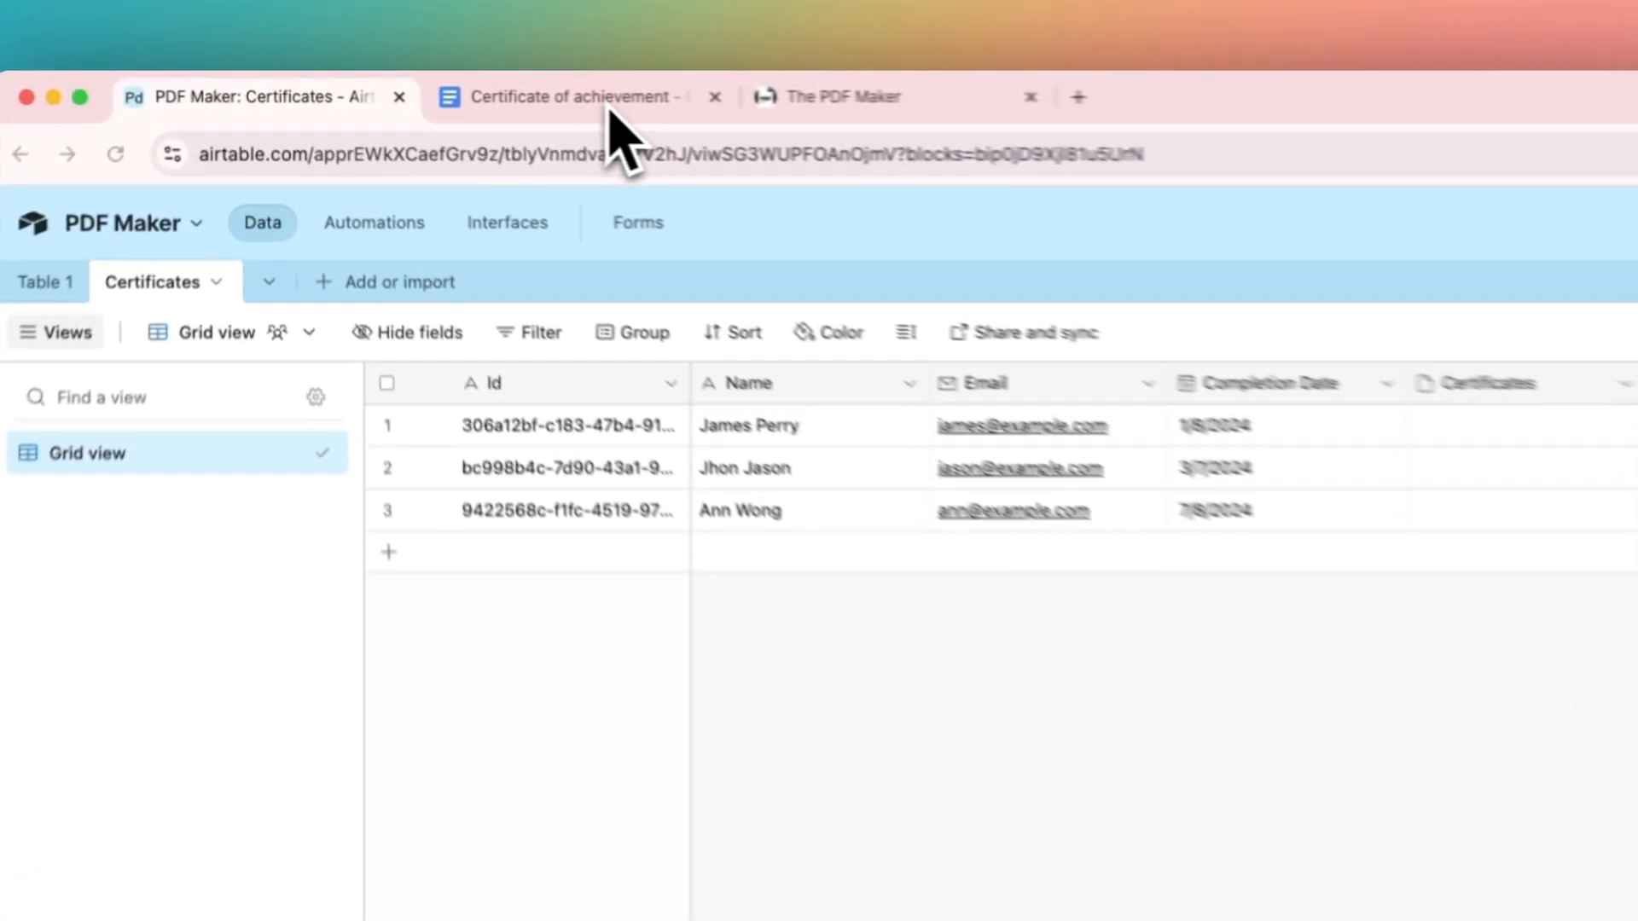
Look over the certificate of achievement document in Google Docs and start a new template in The PDF Maker.
left_click(455, 88)
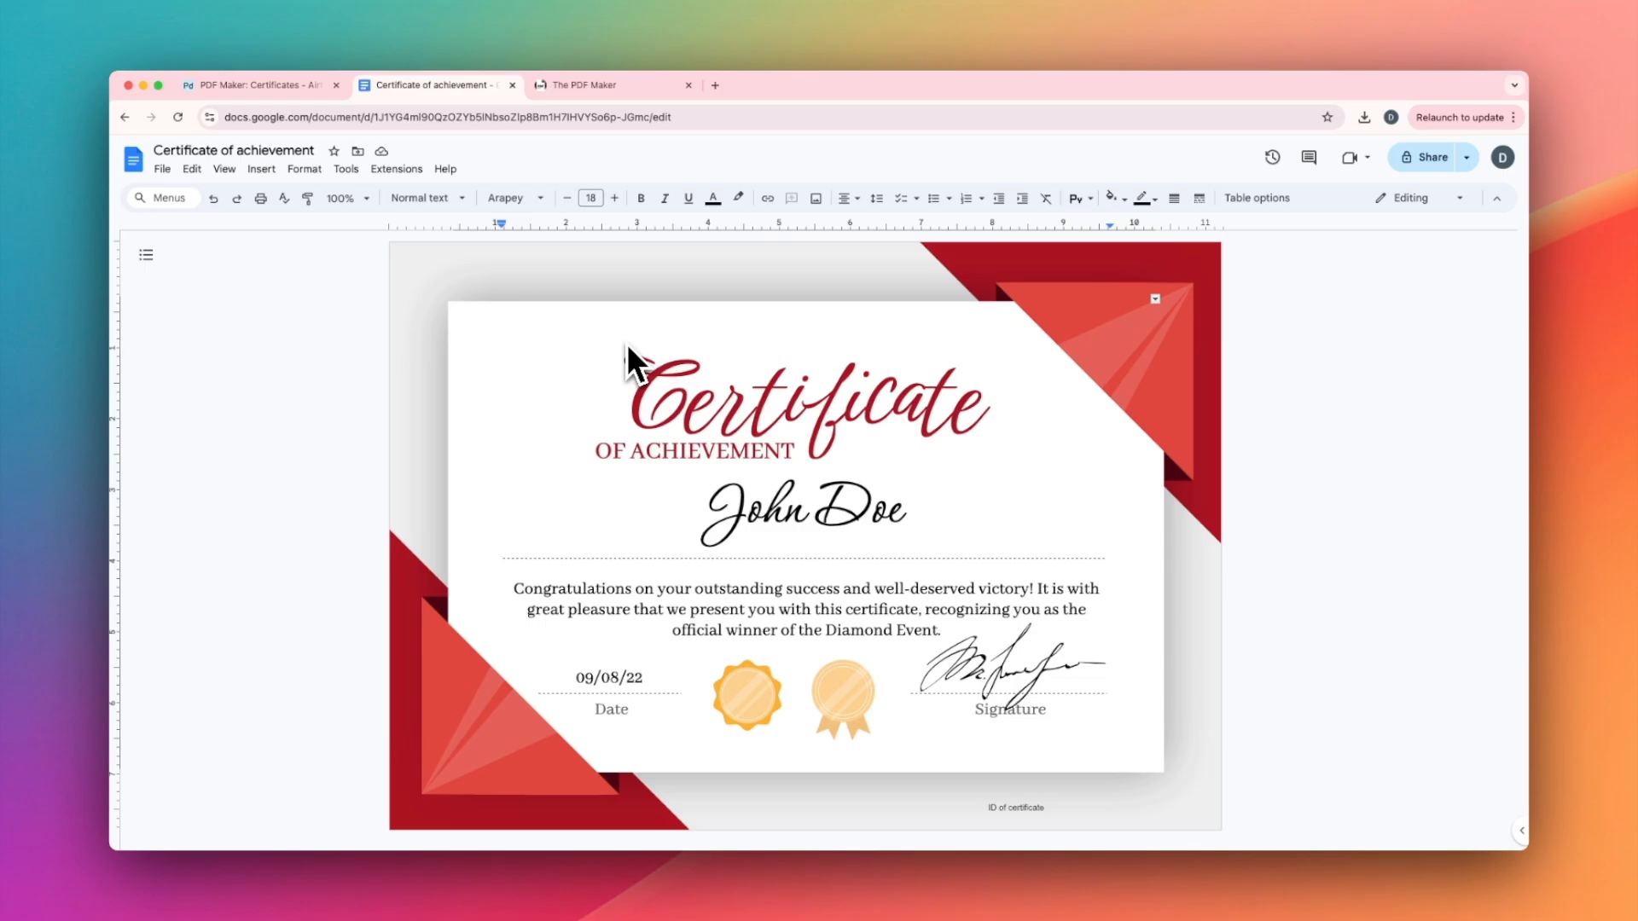
left_click(611, 91)
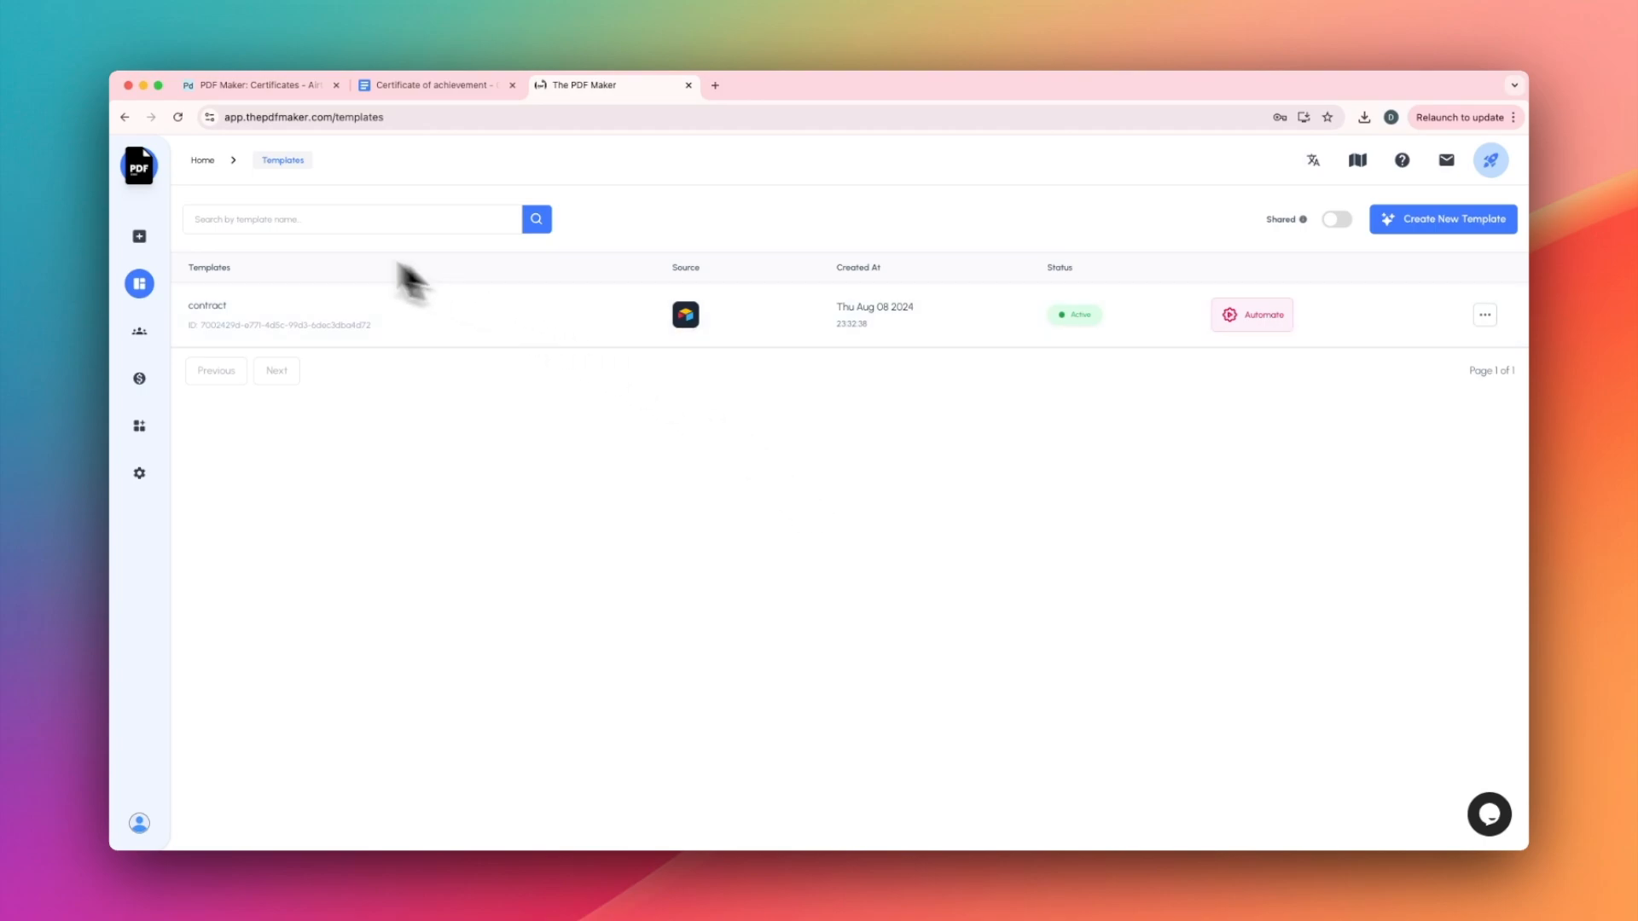
left_click(141, 237)
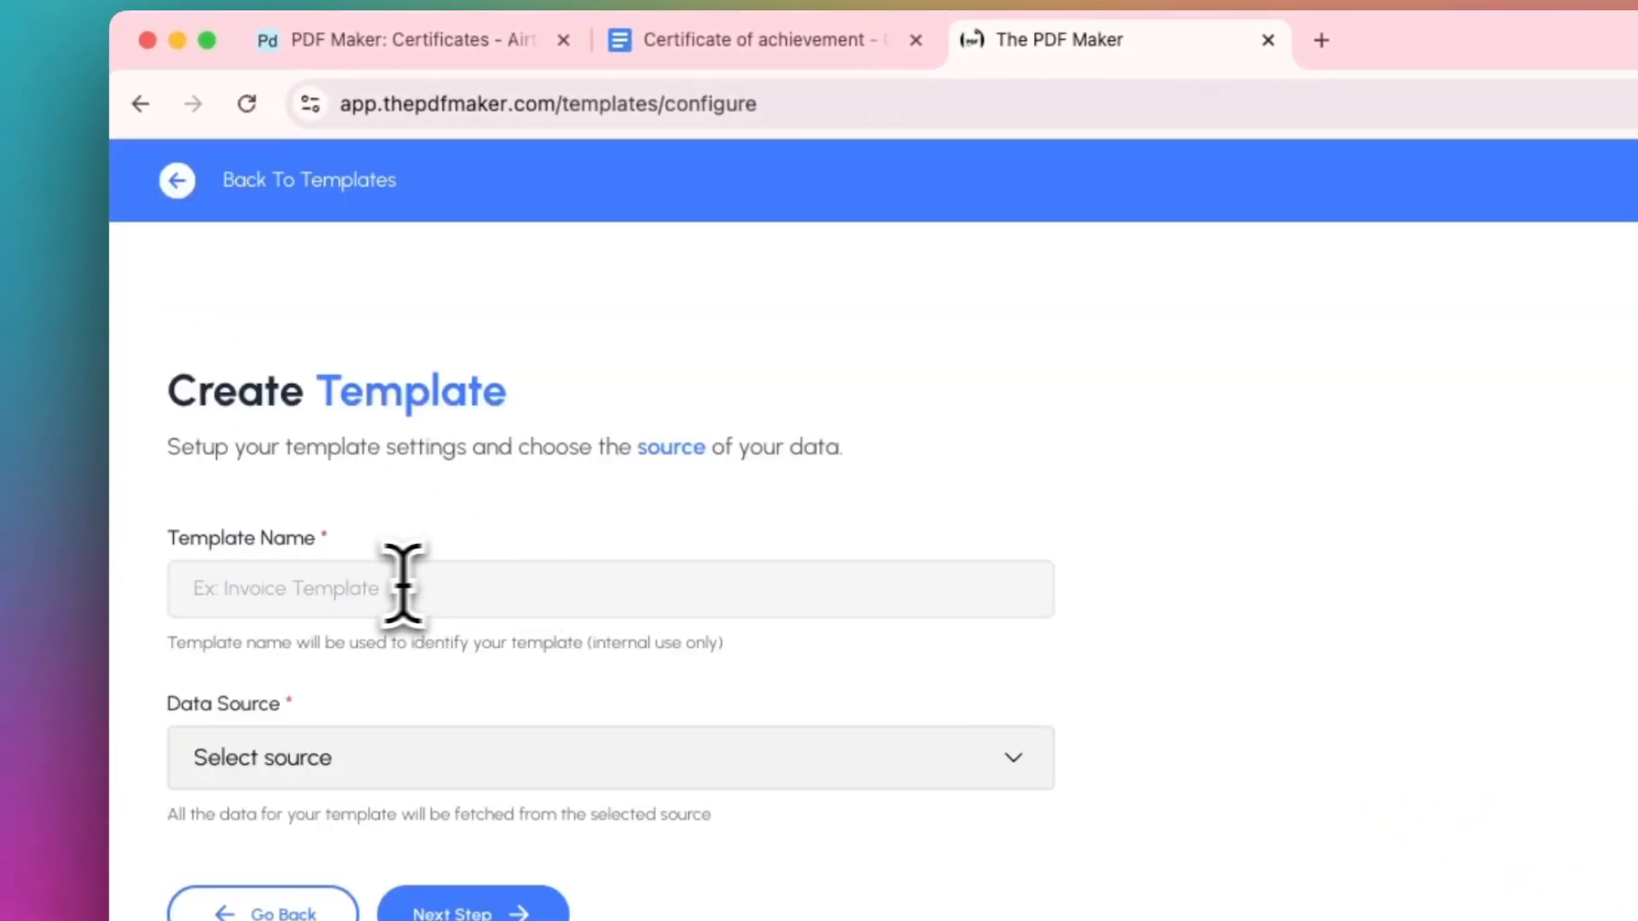
Name the new template Certificate.
left_click(371, 587)
type("Creat")
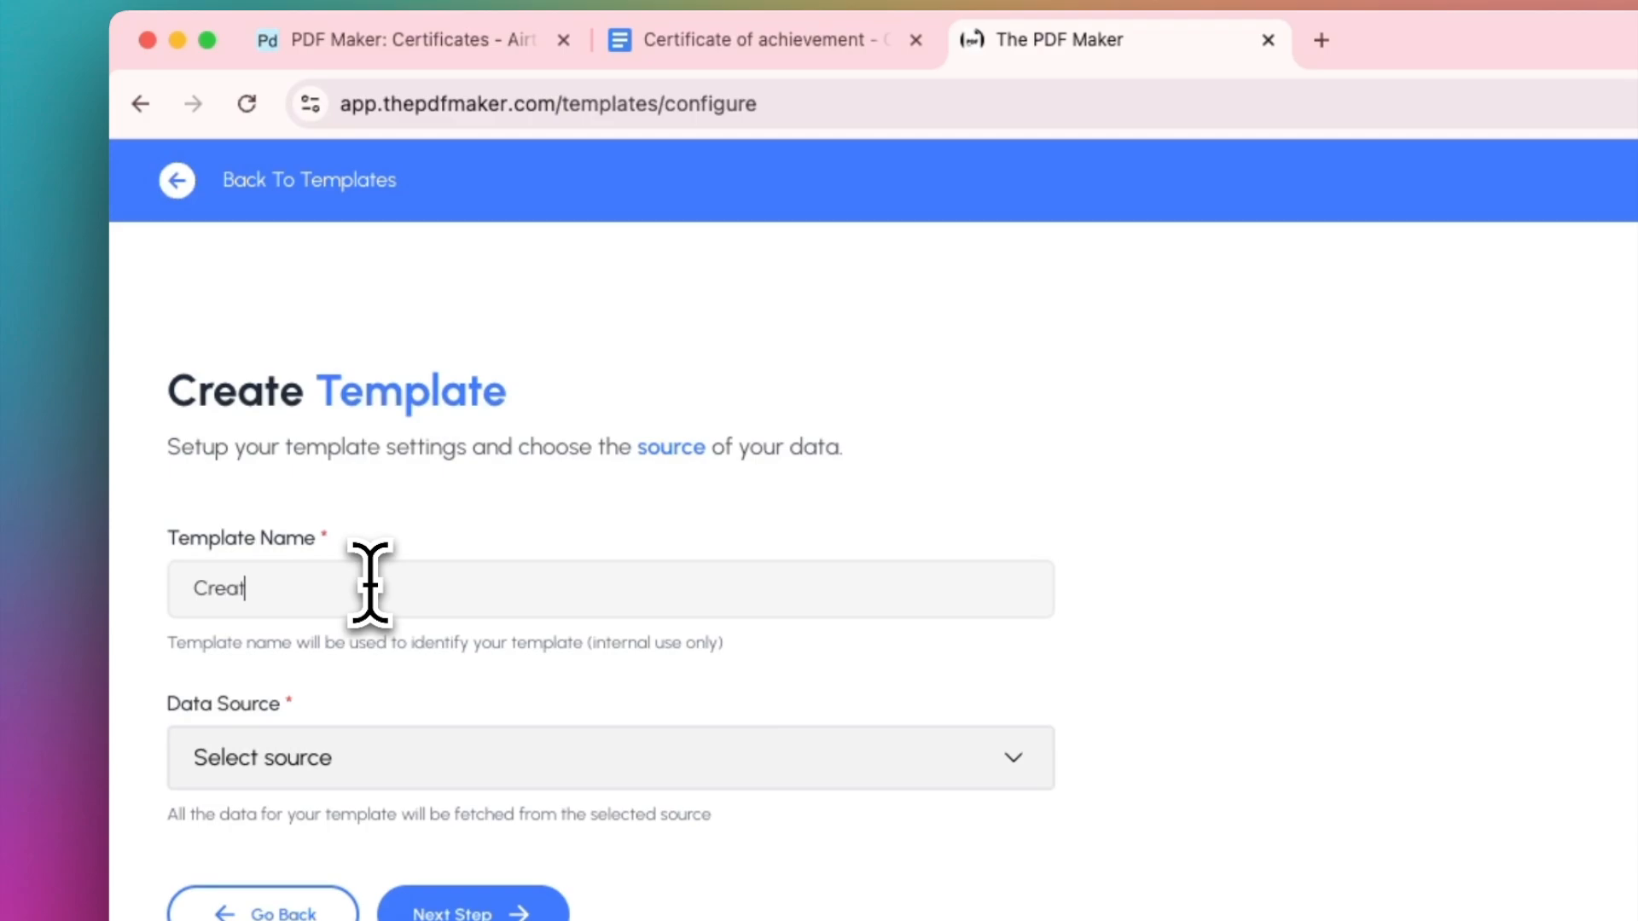
type("e")
key("BackSpace")
key("BackSpace")
key("BackSpace")
key("BackSpace")
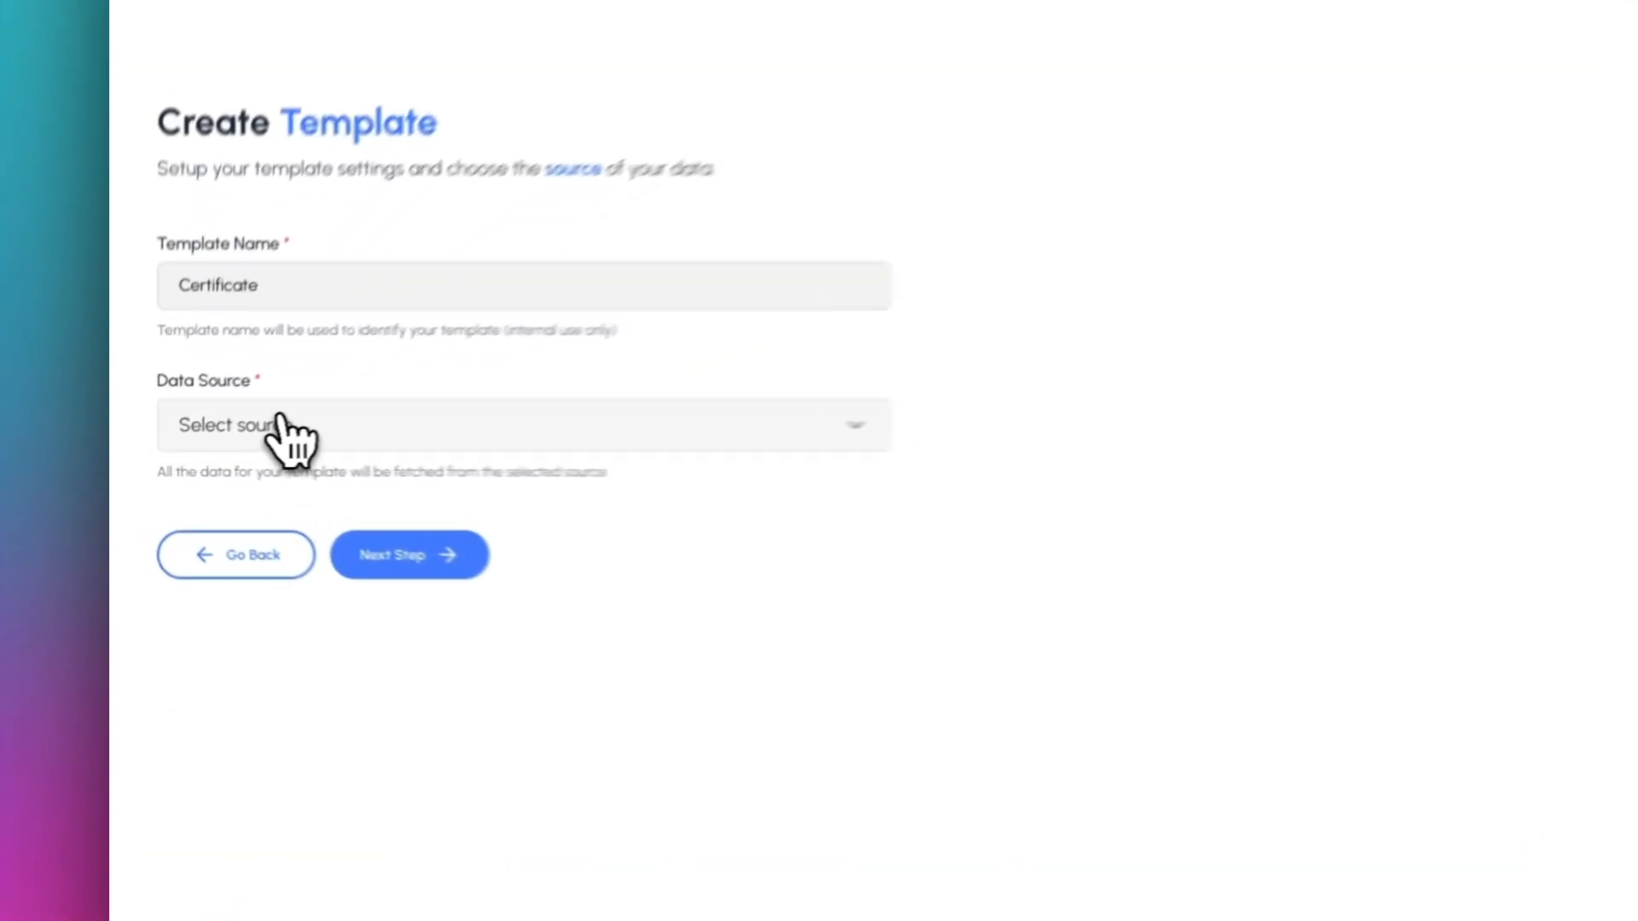
Choose Airtable as the template's data source and continue to the source settings.
left_click(253, 442)
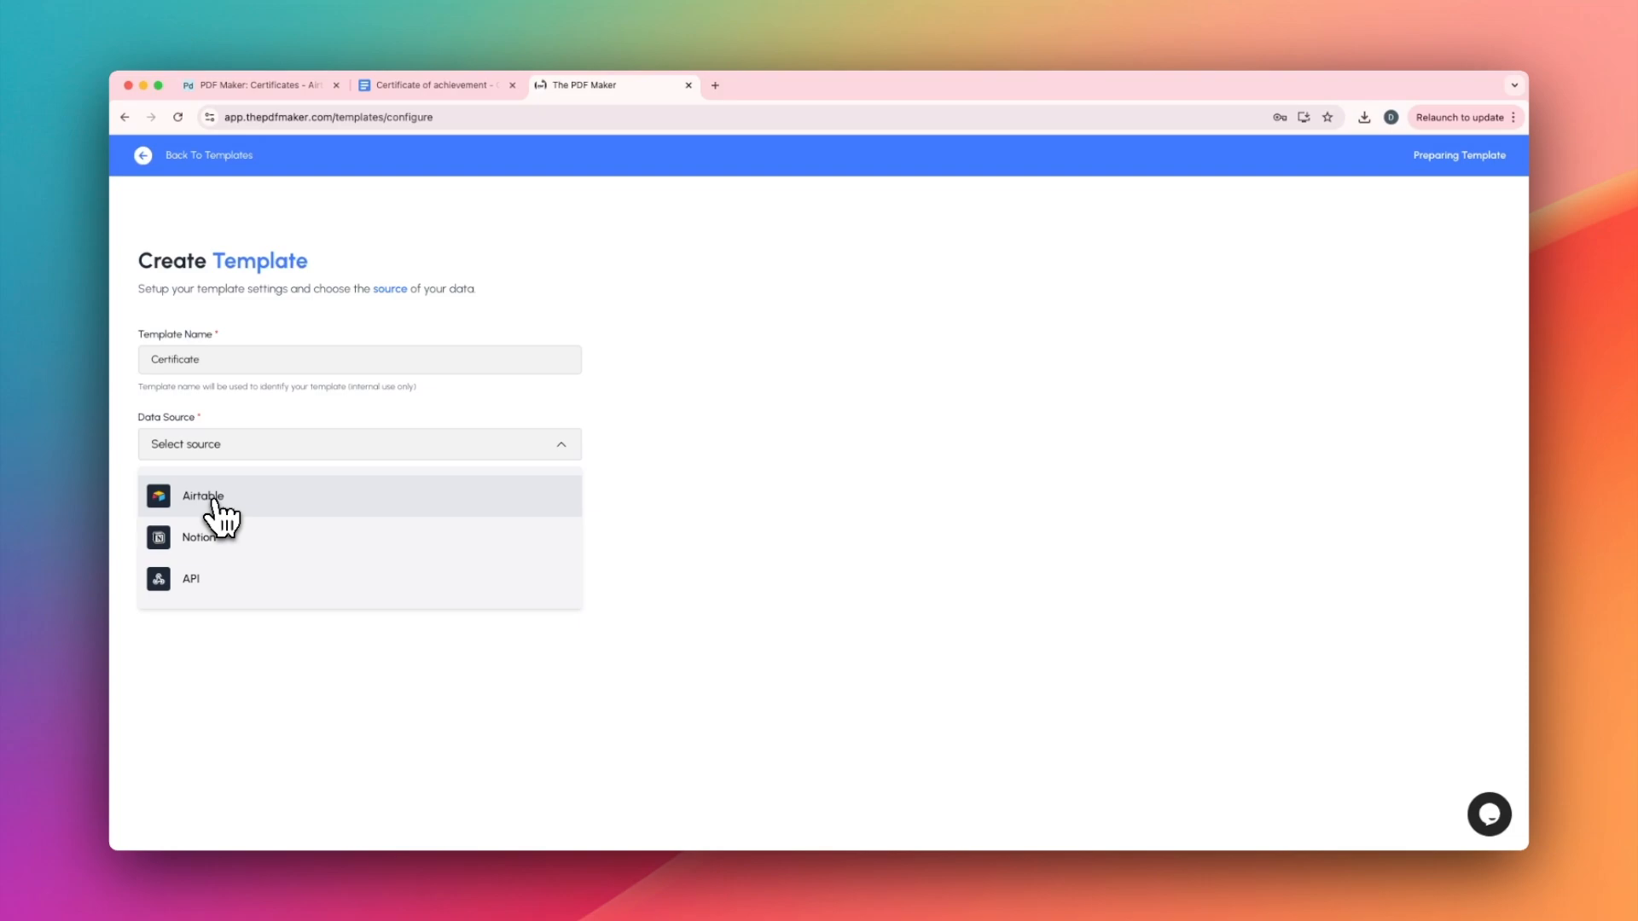
left_click(220, 512)
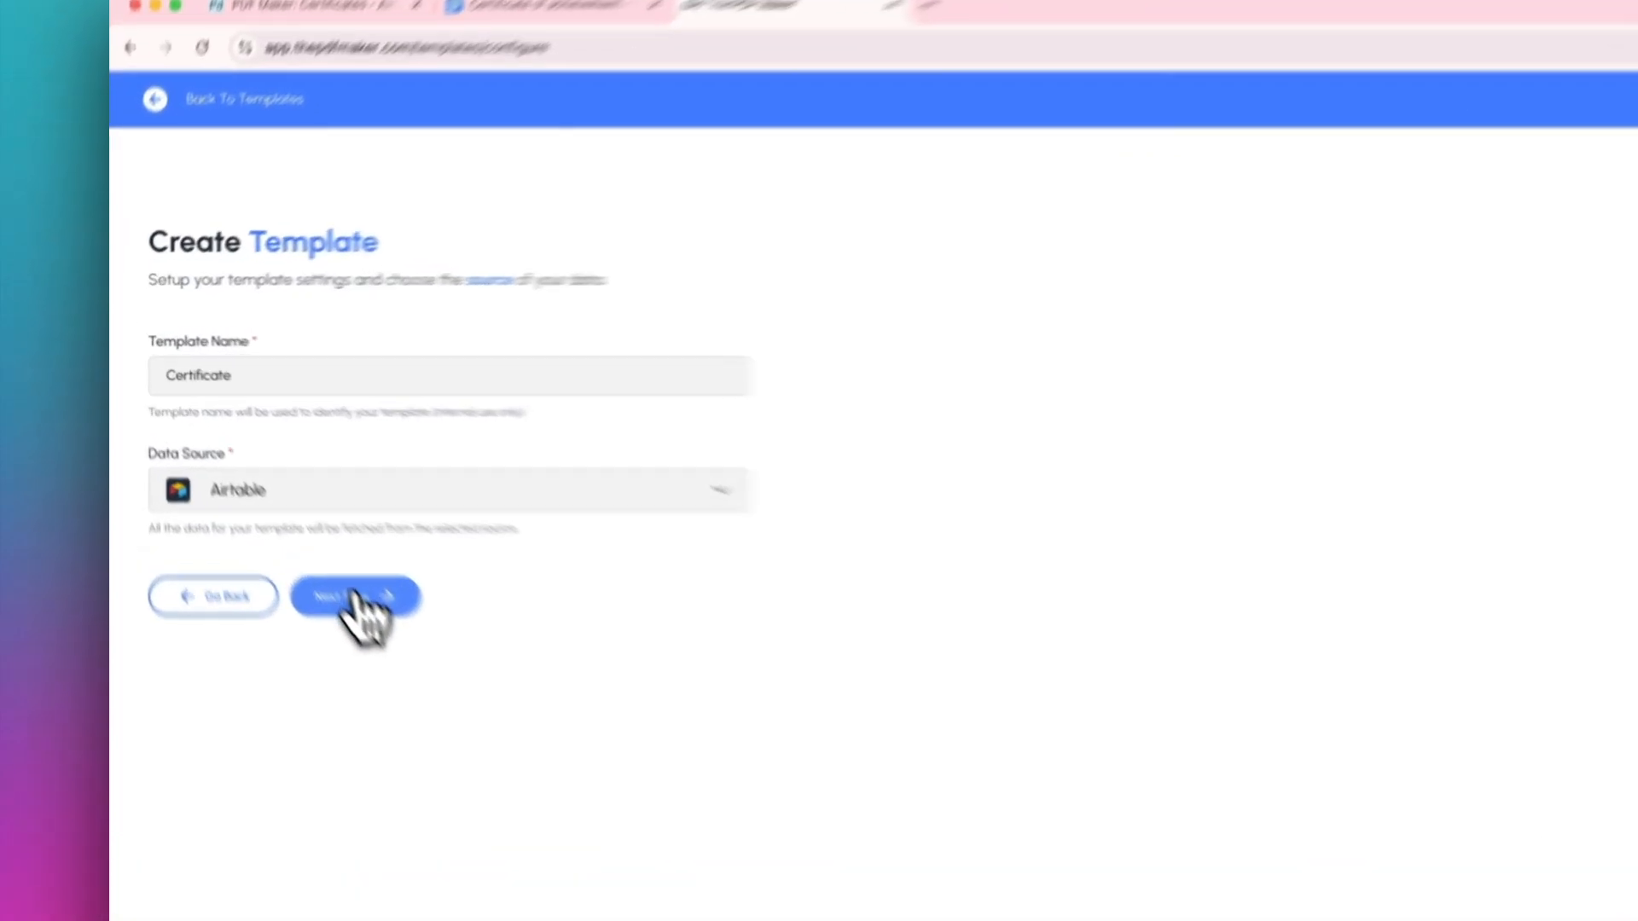
left_click(299, 520)
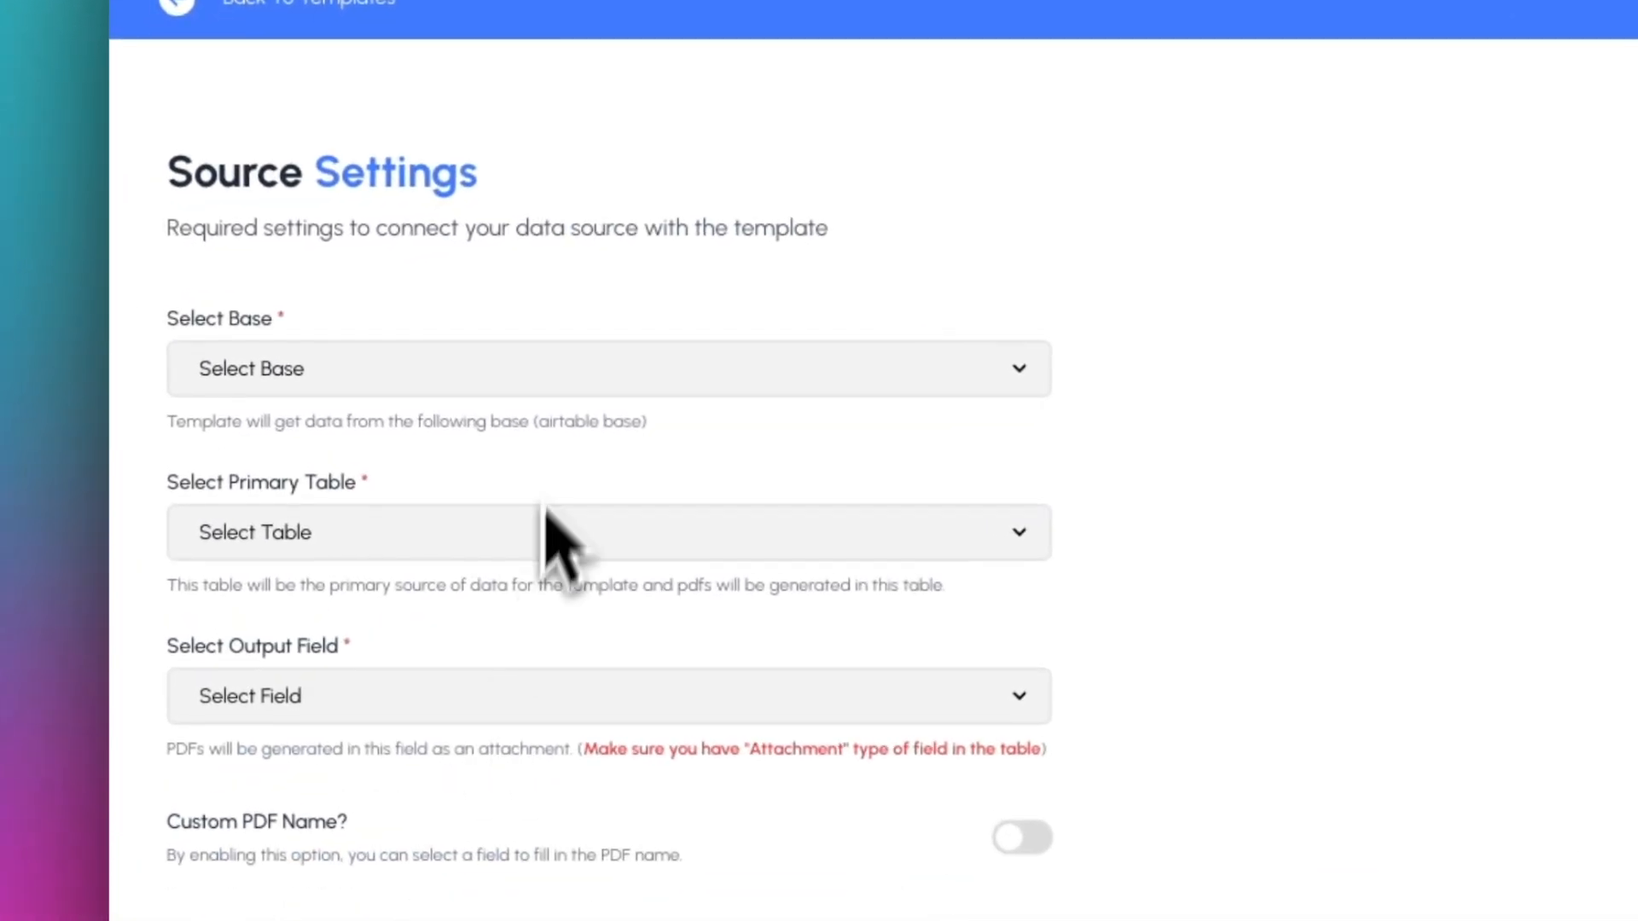
Set the base to PDF Maker and the primary table to Certificates, checking the table name in Airtable.
left_click(525, 386)
left_click(426, 403)
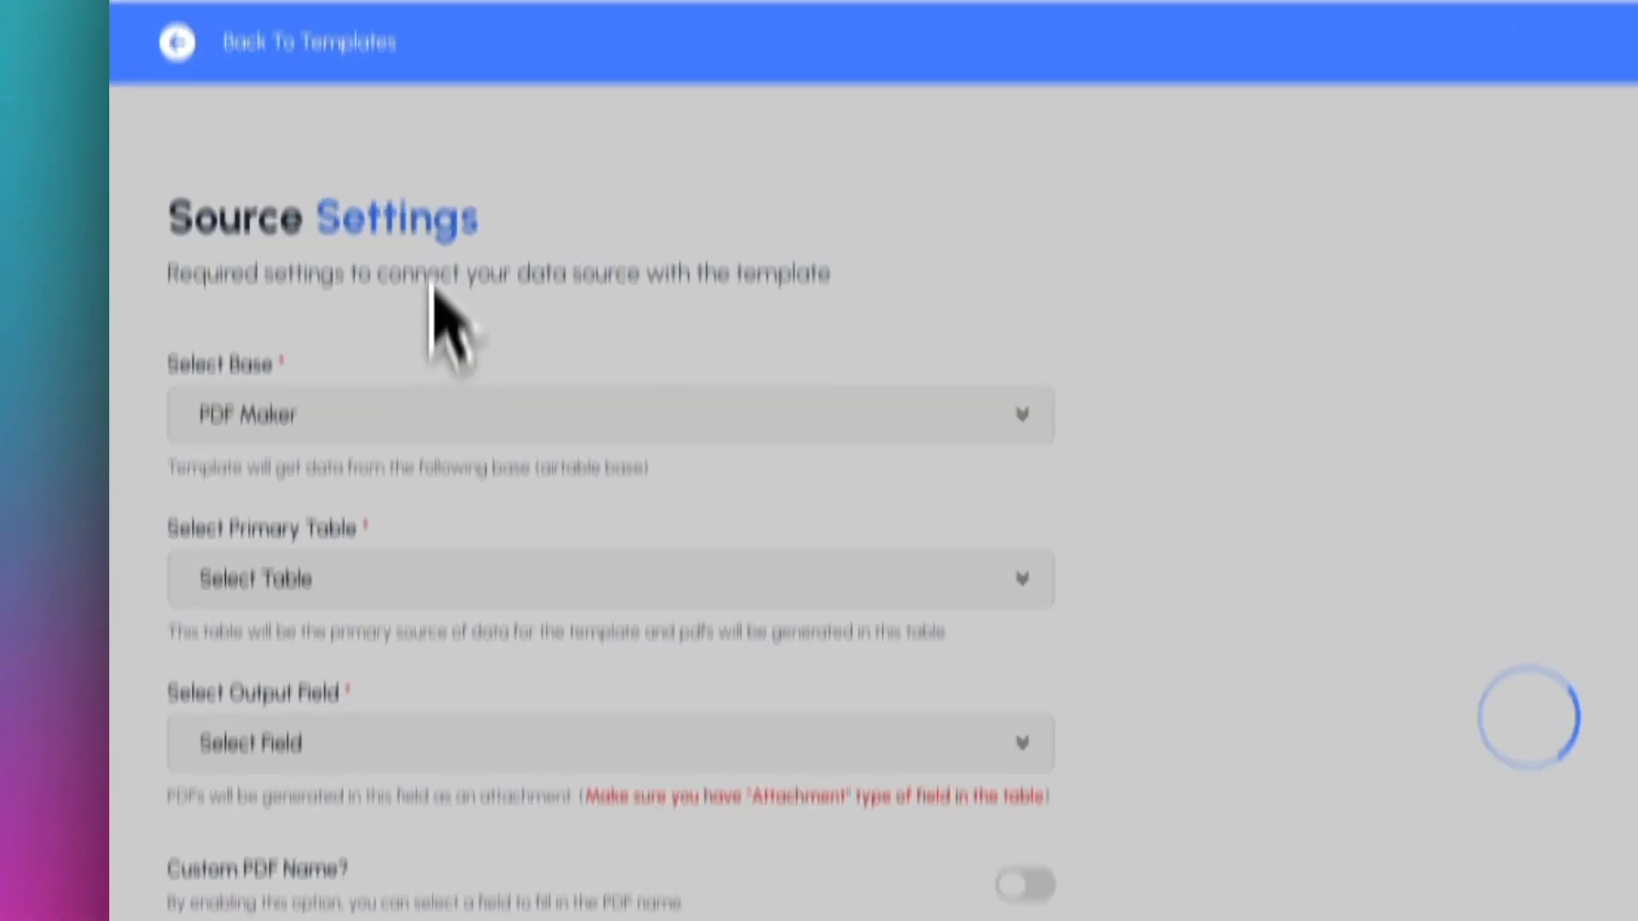
left_click(435, 75)
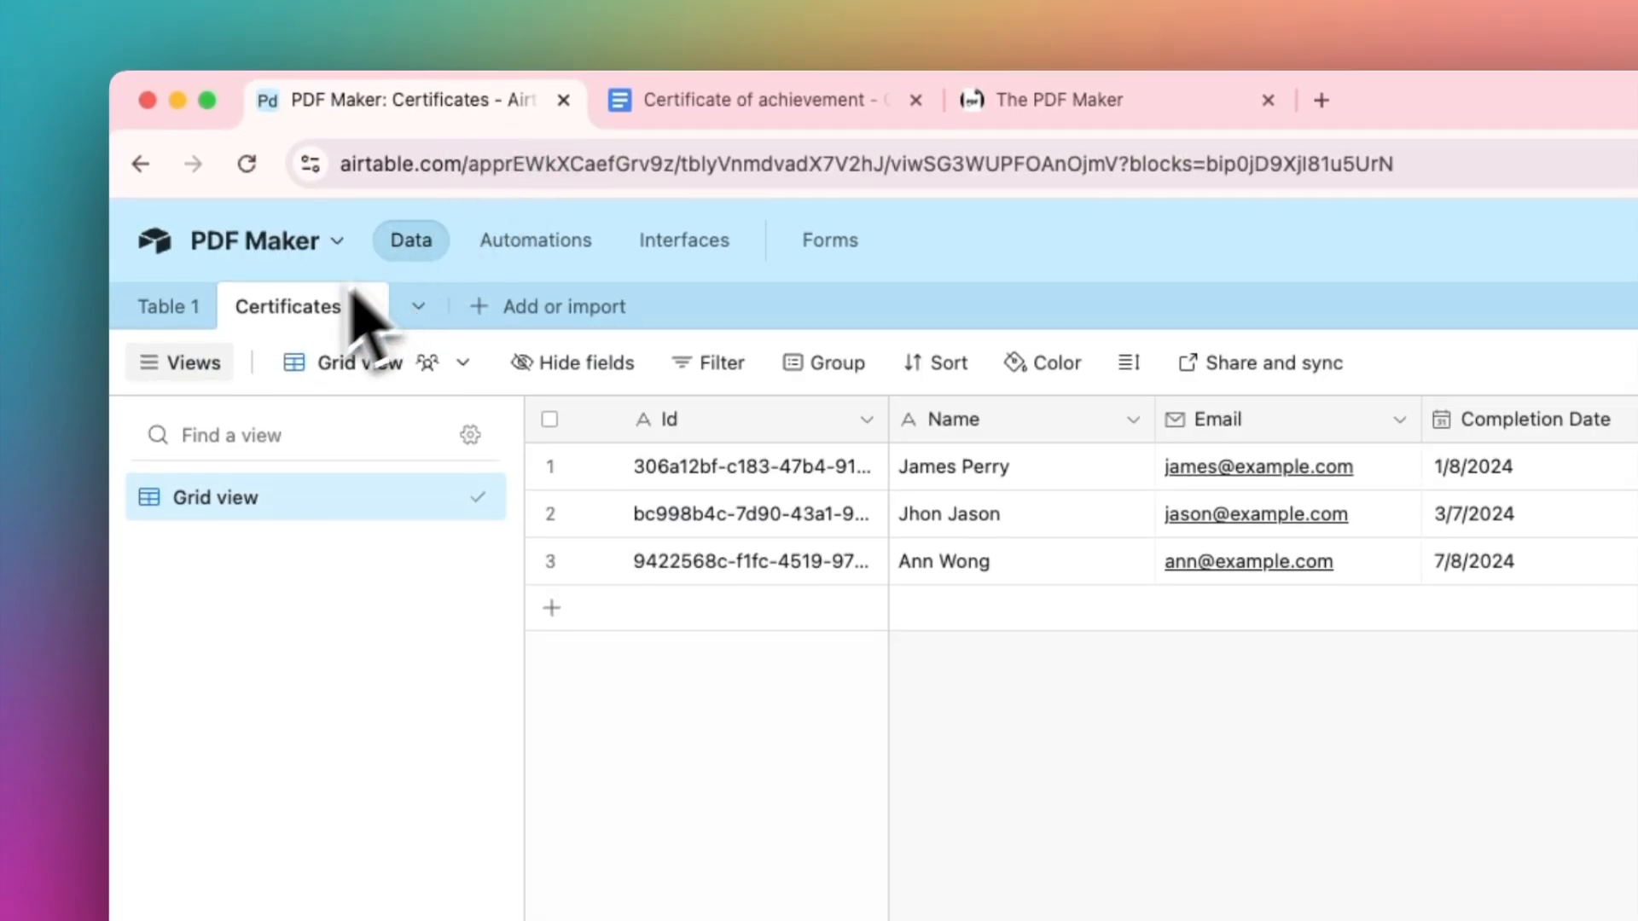
left_click(968, 107)
left_click(366, 597)
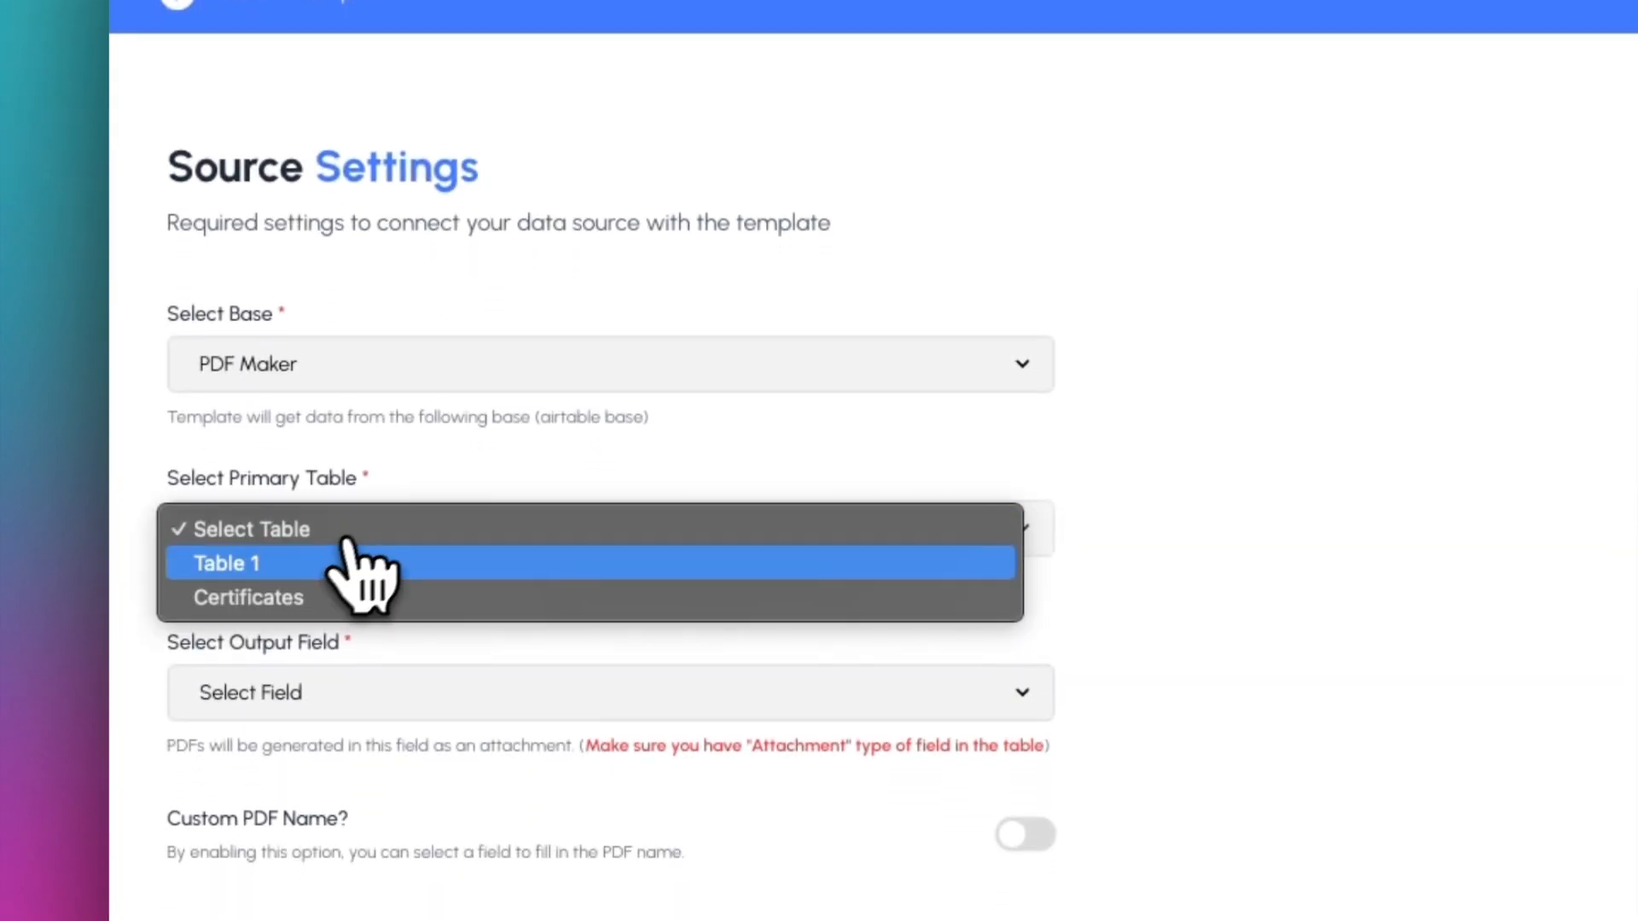
left_click(303, 602)
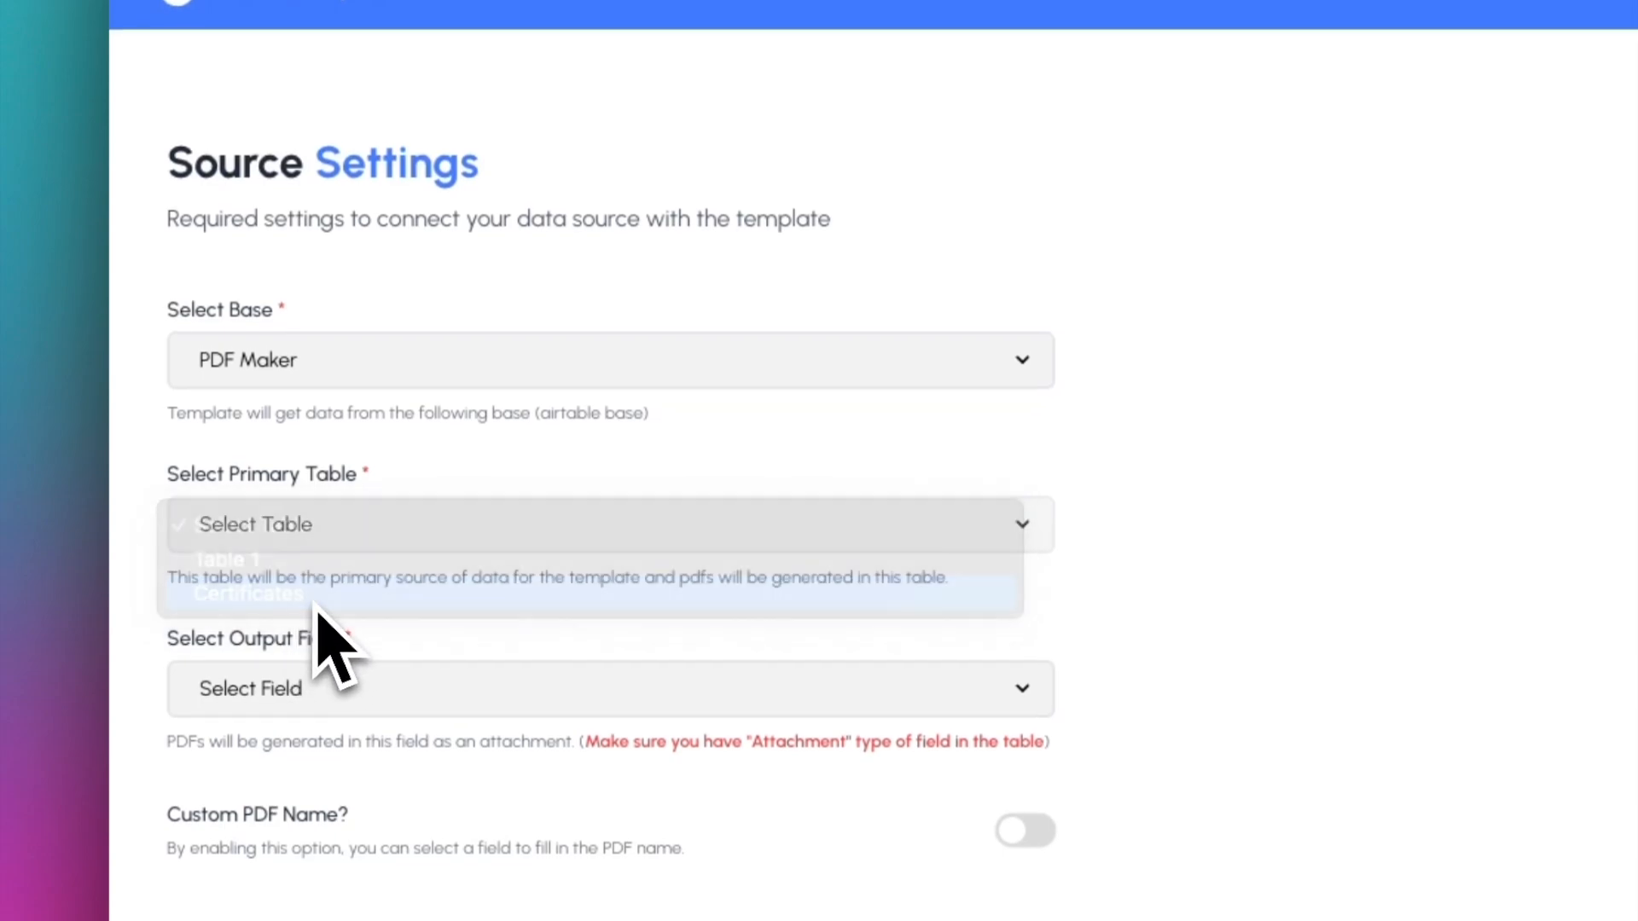
Set the output field to Certificates and check that attachment column in the Airtable table.
left_click(284, 693)
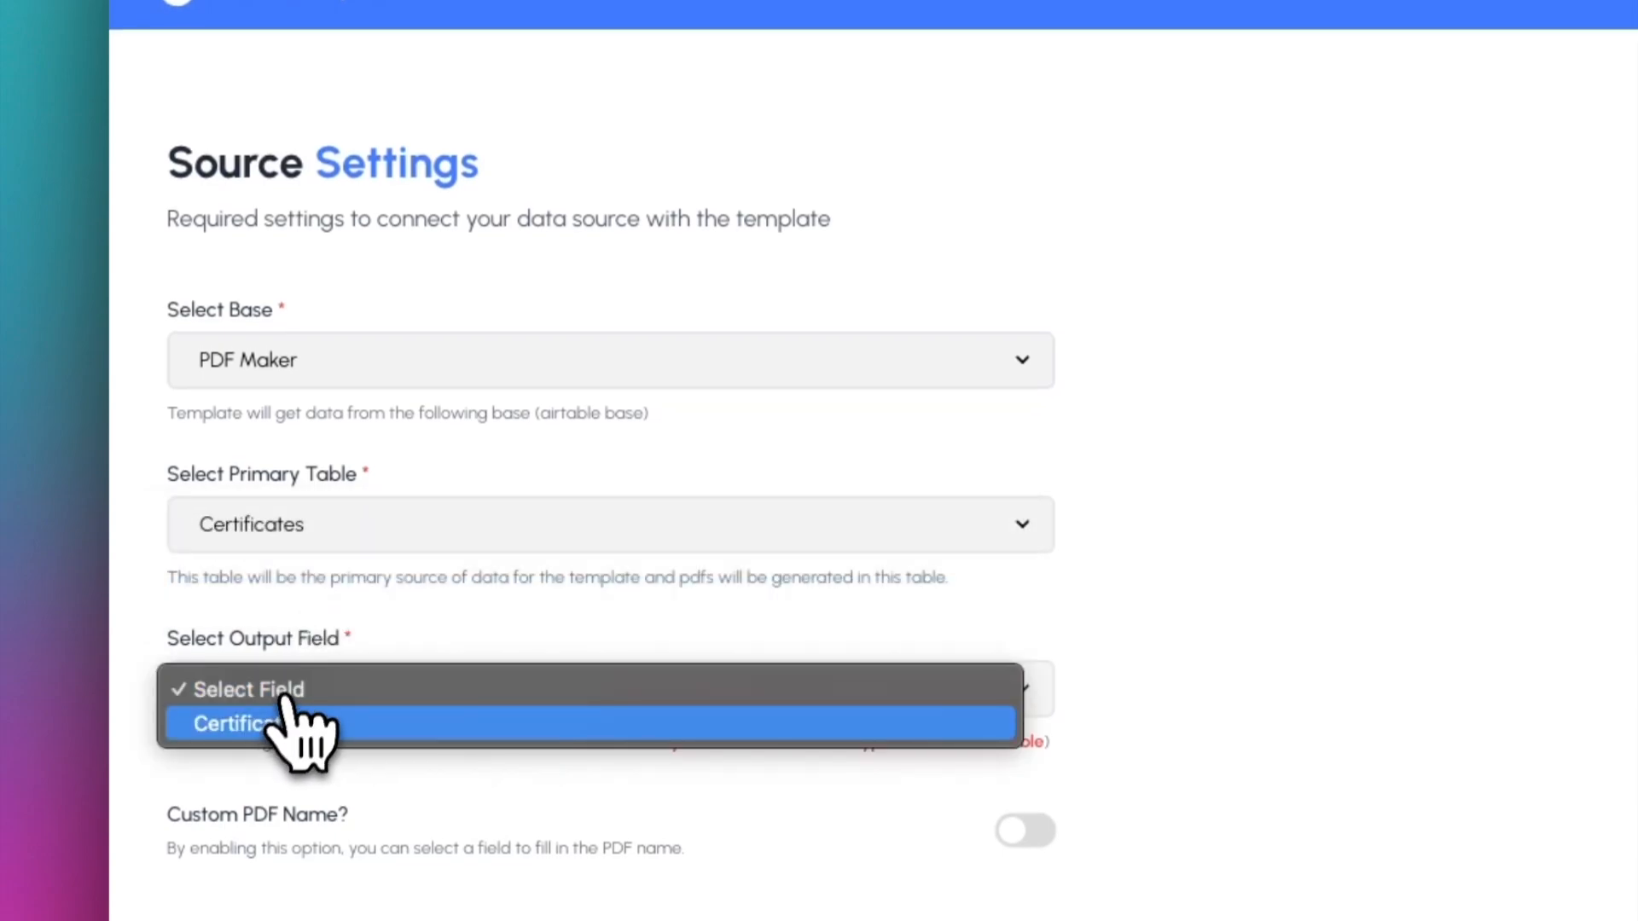
left_click(281, 726)
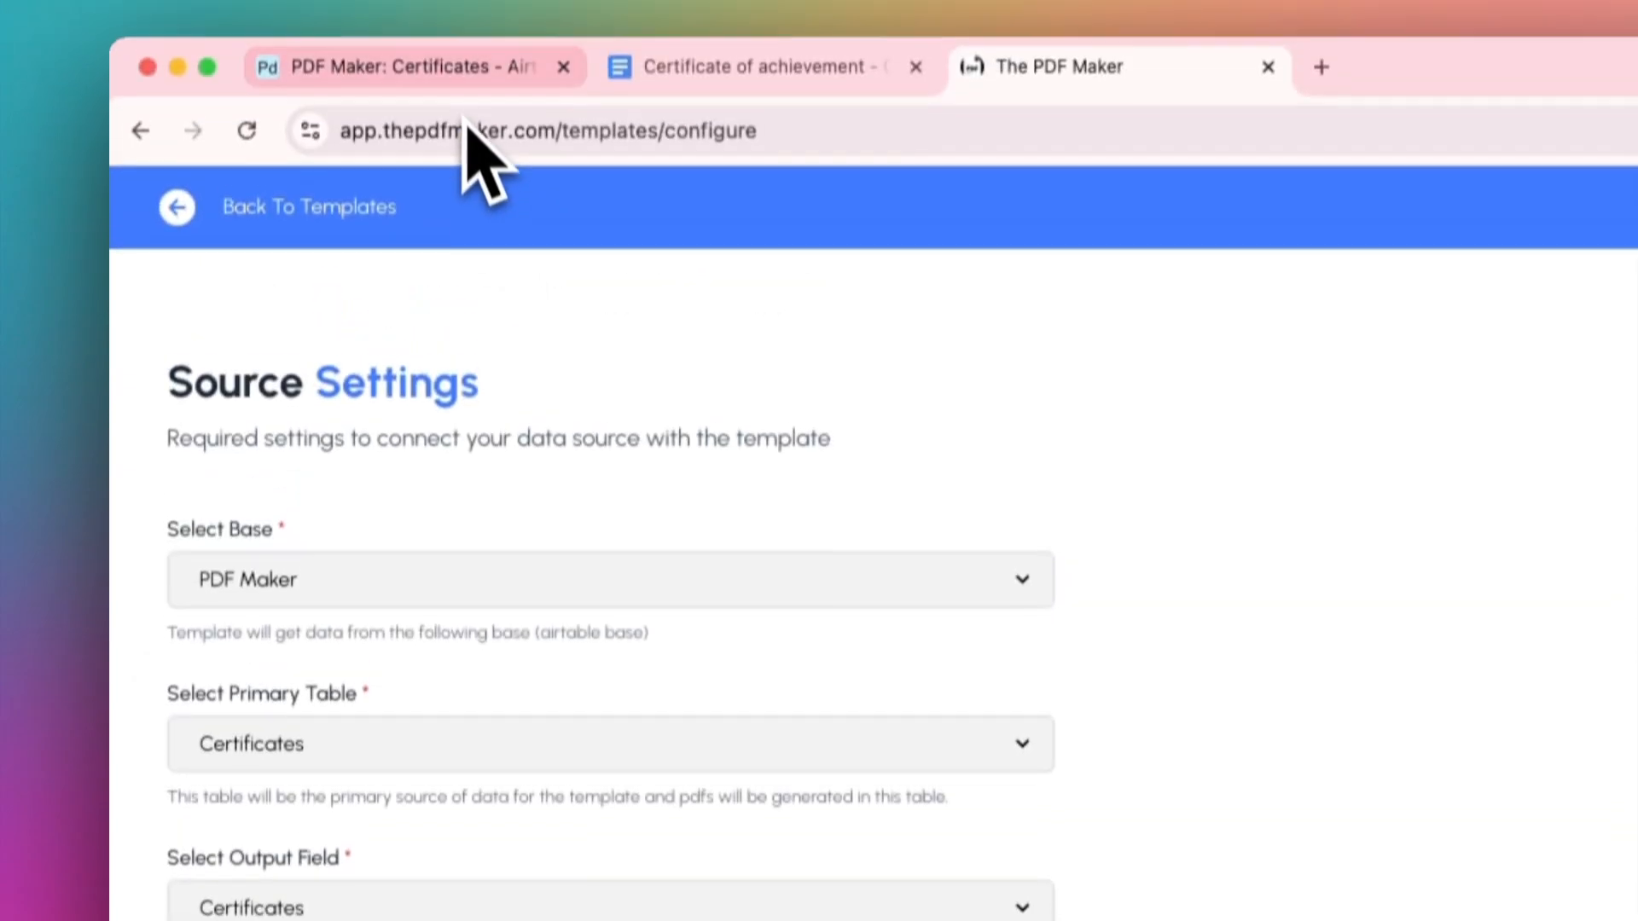
left_click(452, 67)
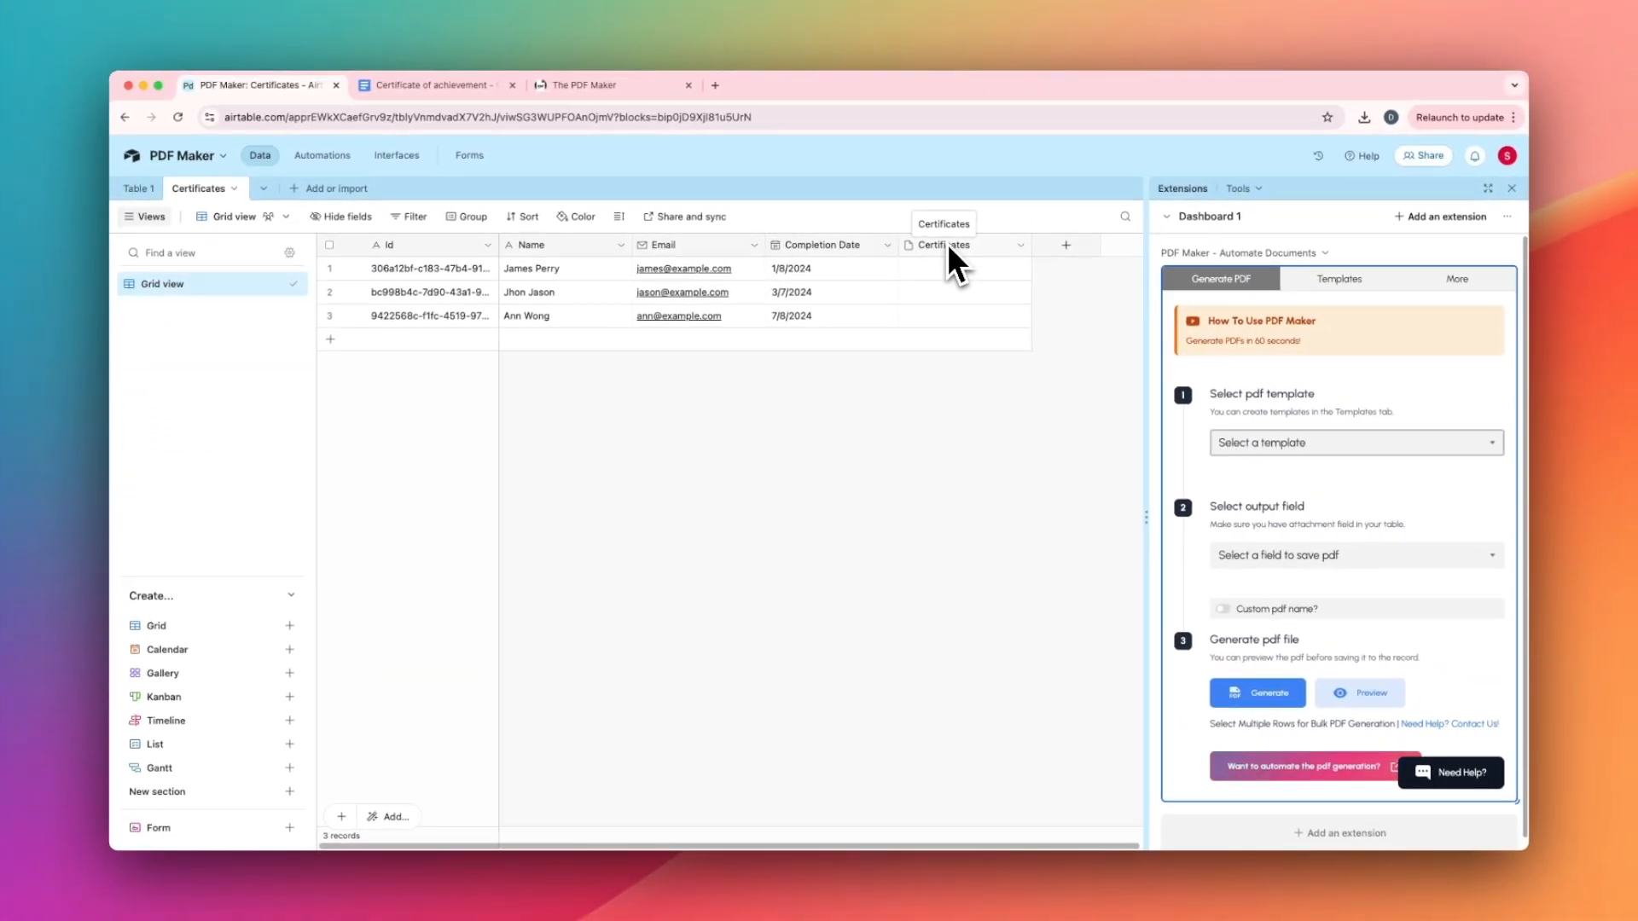
left_click(623, 89)
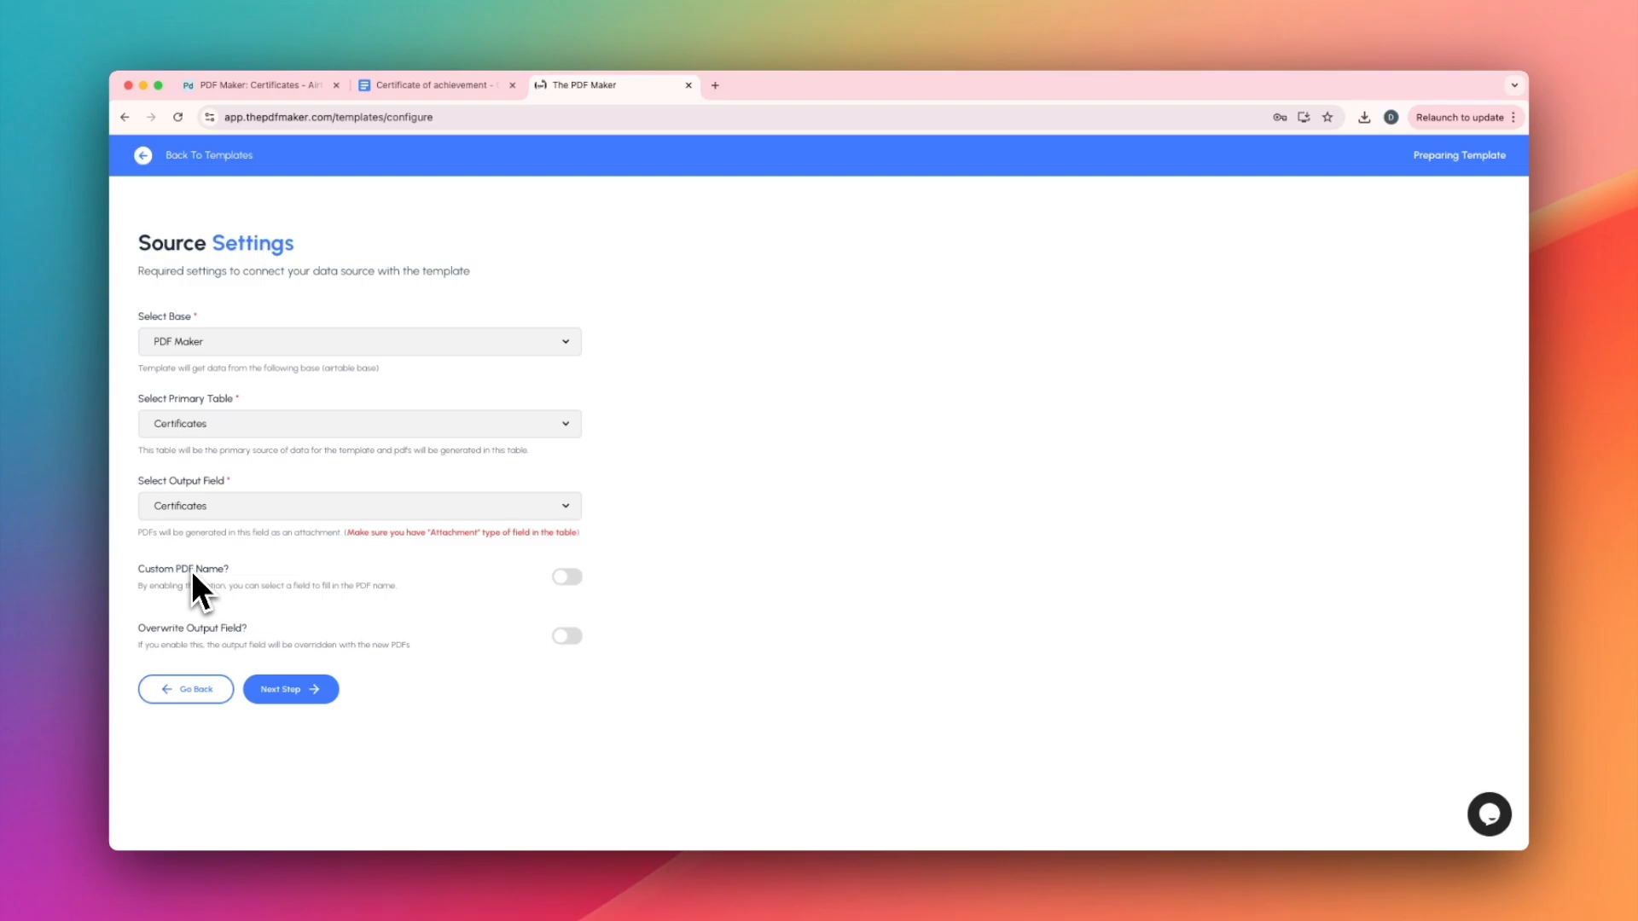
Enable the custom PDF name with Id as the PDF name field and continue to the template editor.
left_click(567, 578)
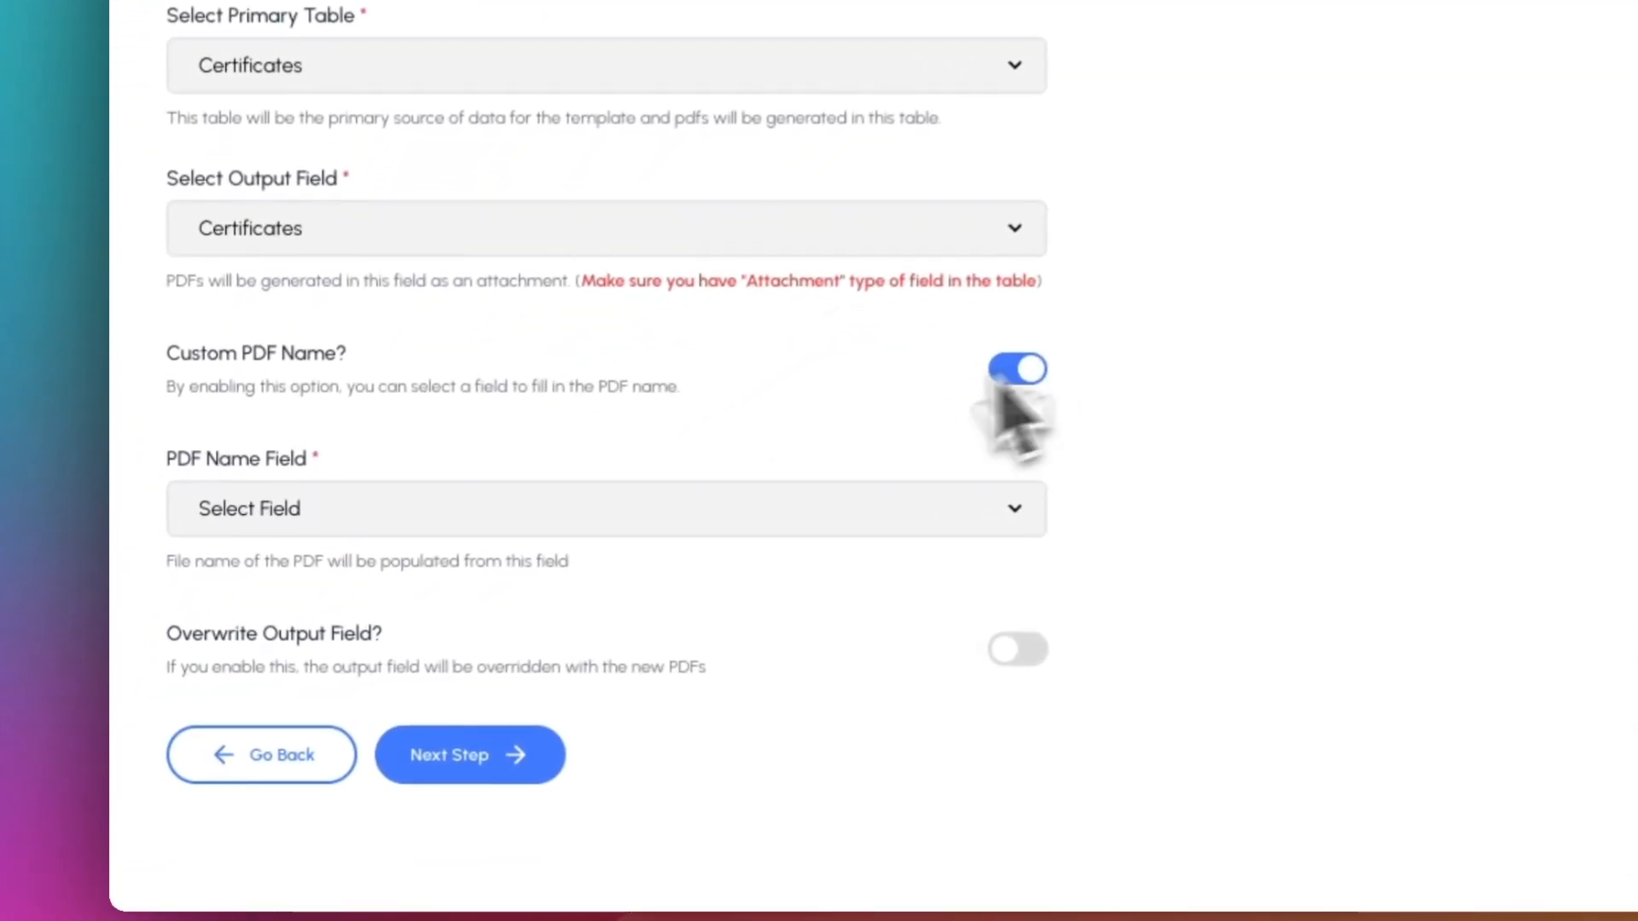
left_click(552, 512)
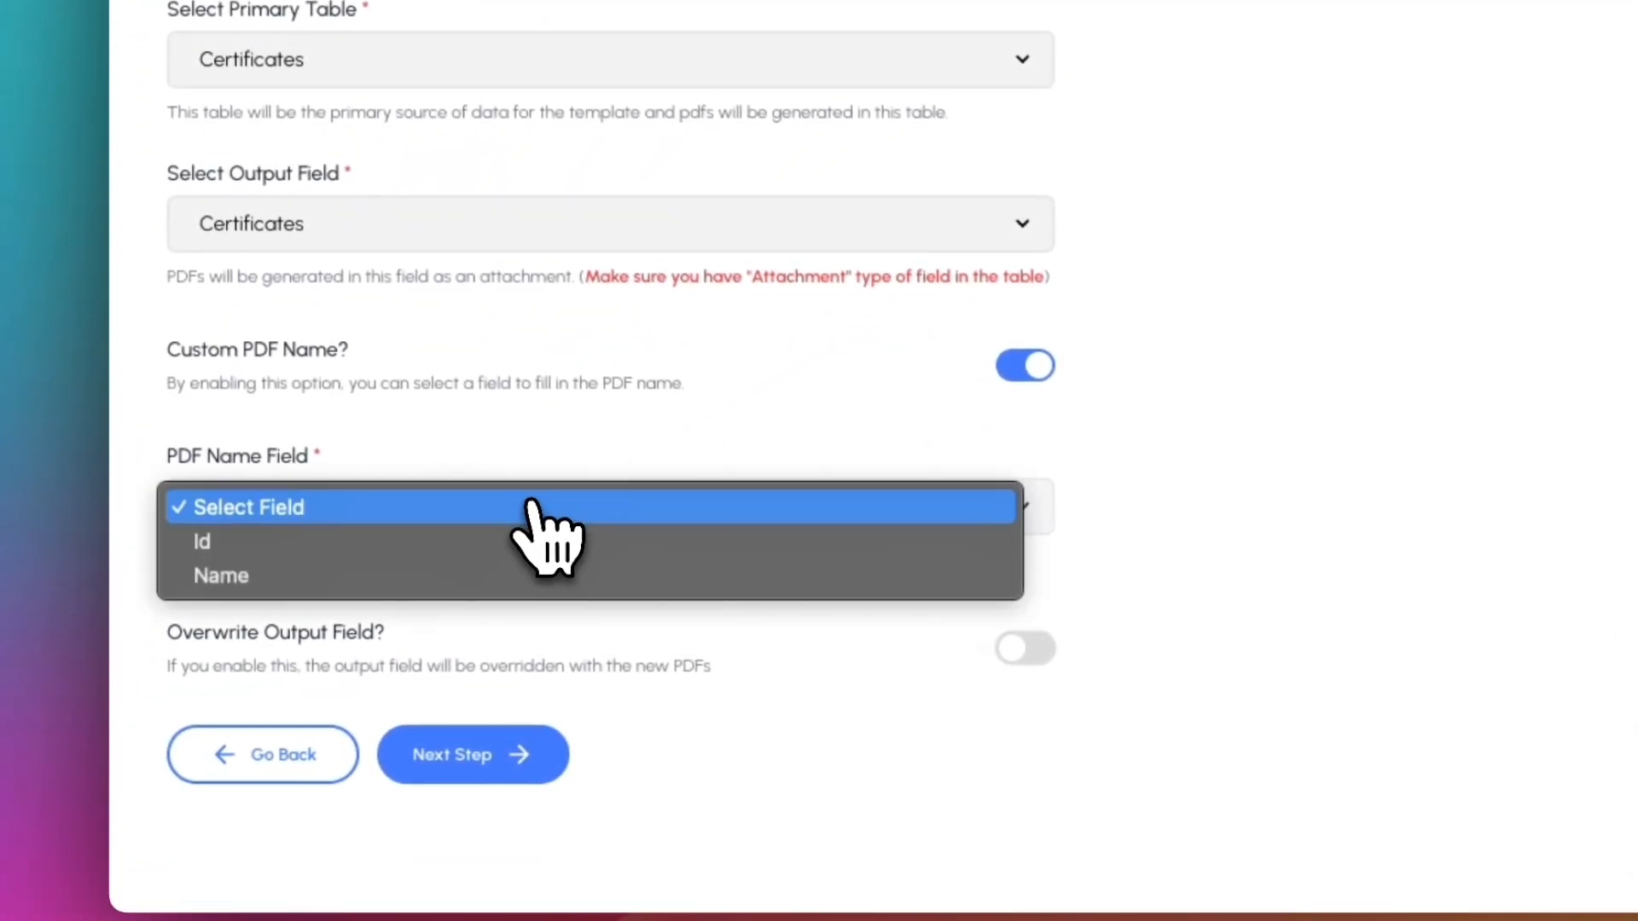
left_click(365, 543)
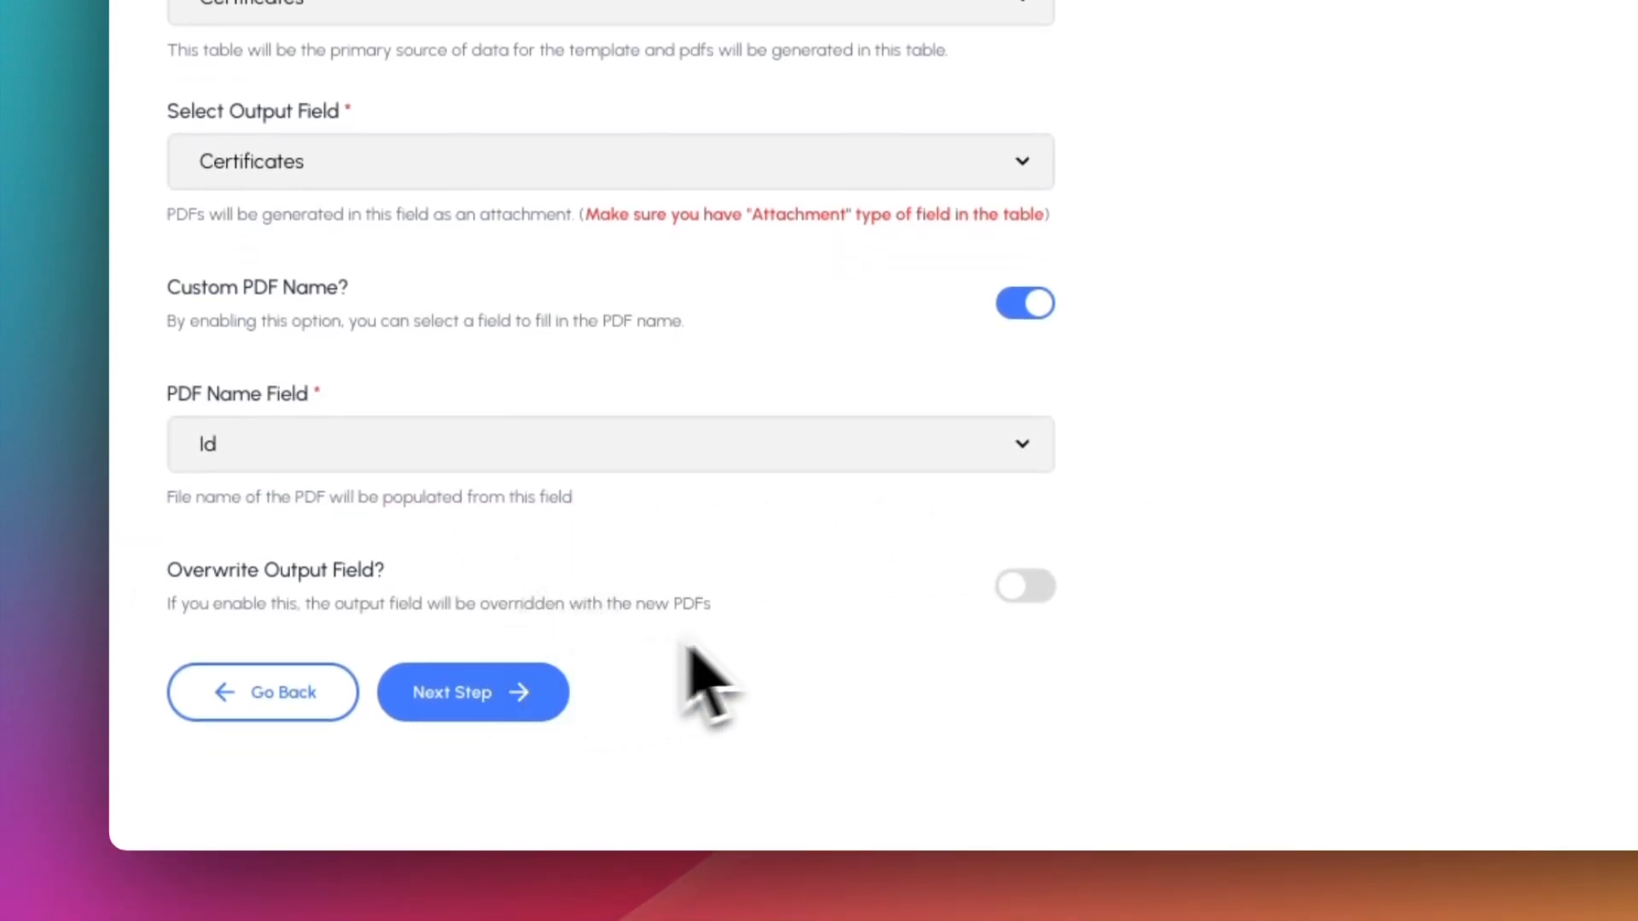
left_click(494, 693)
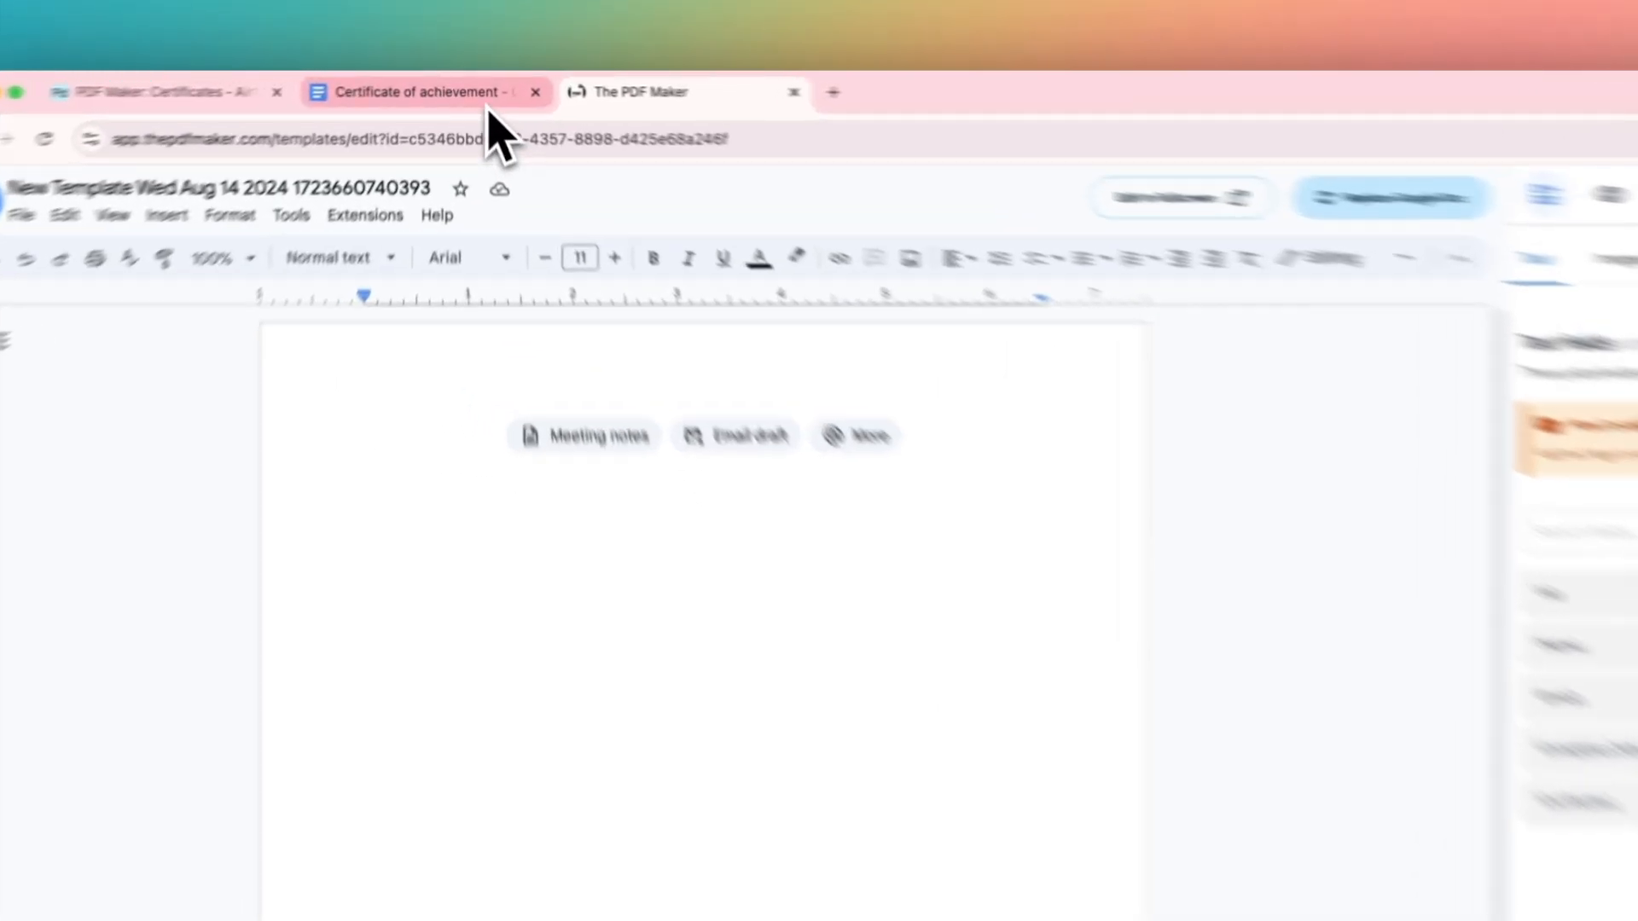
Replace the blank template's Google Doc with the existing Certificate of achievement document.
left_click(478, 89)
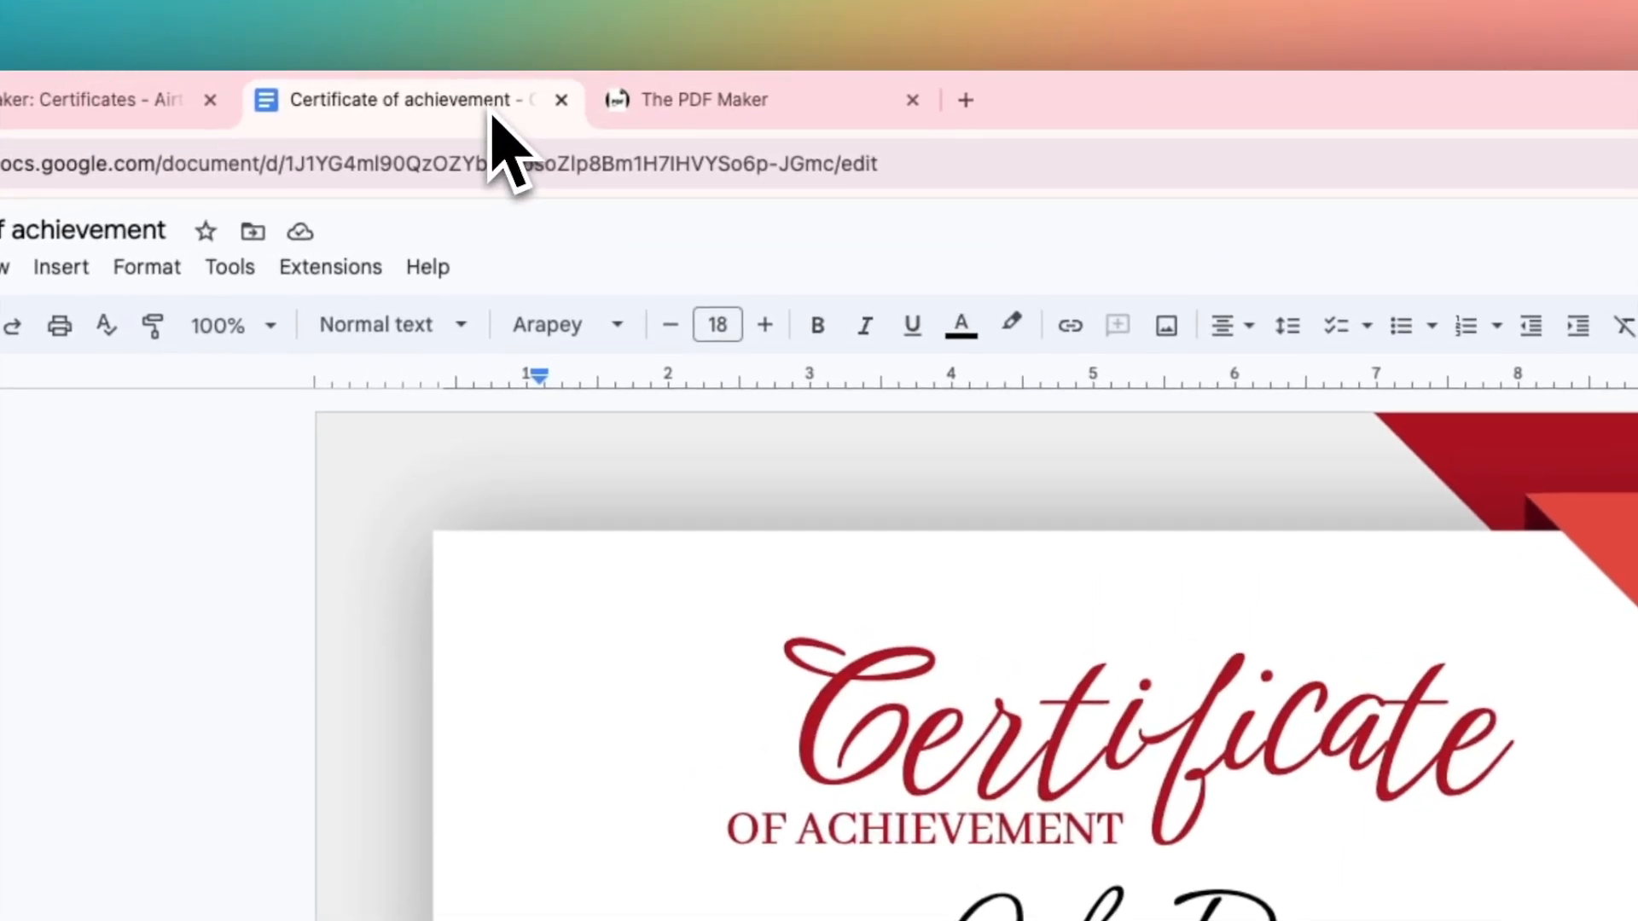
left_click(699, 115)
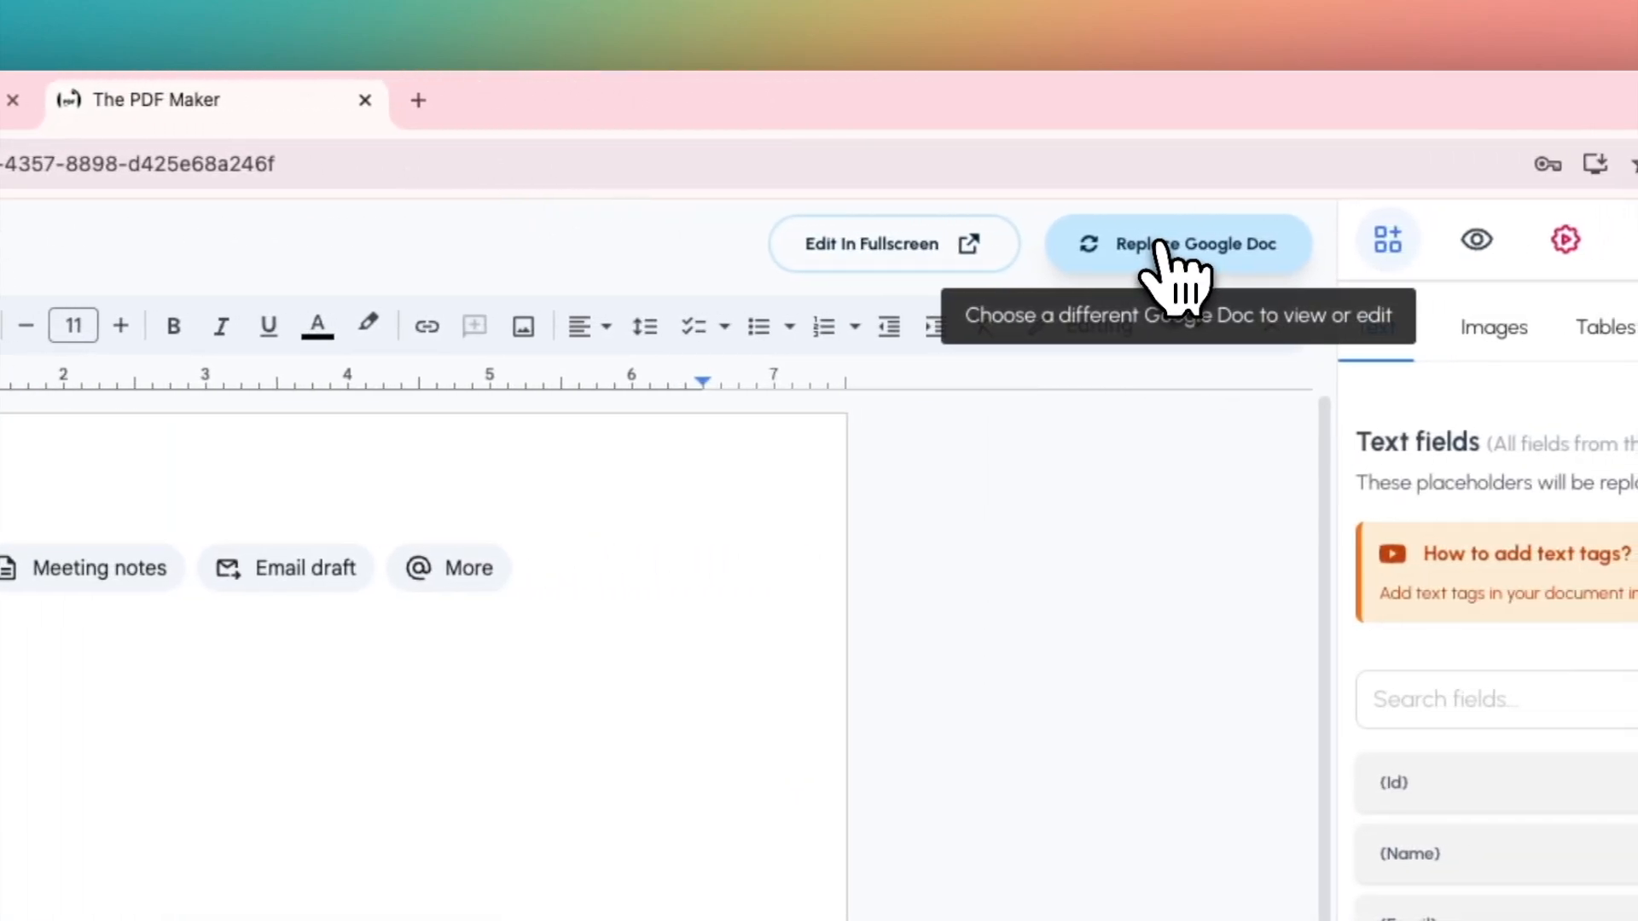
left_click(1161, 247)
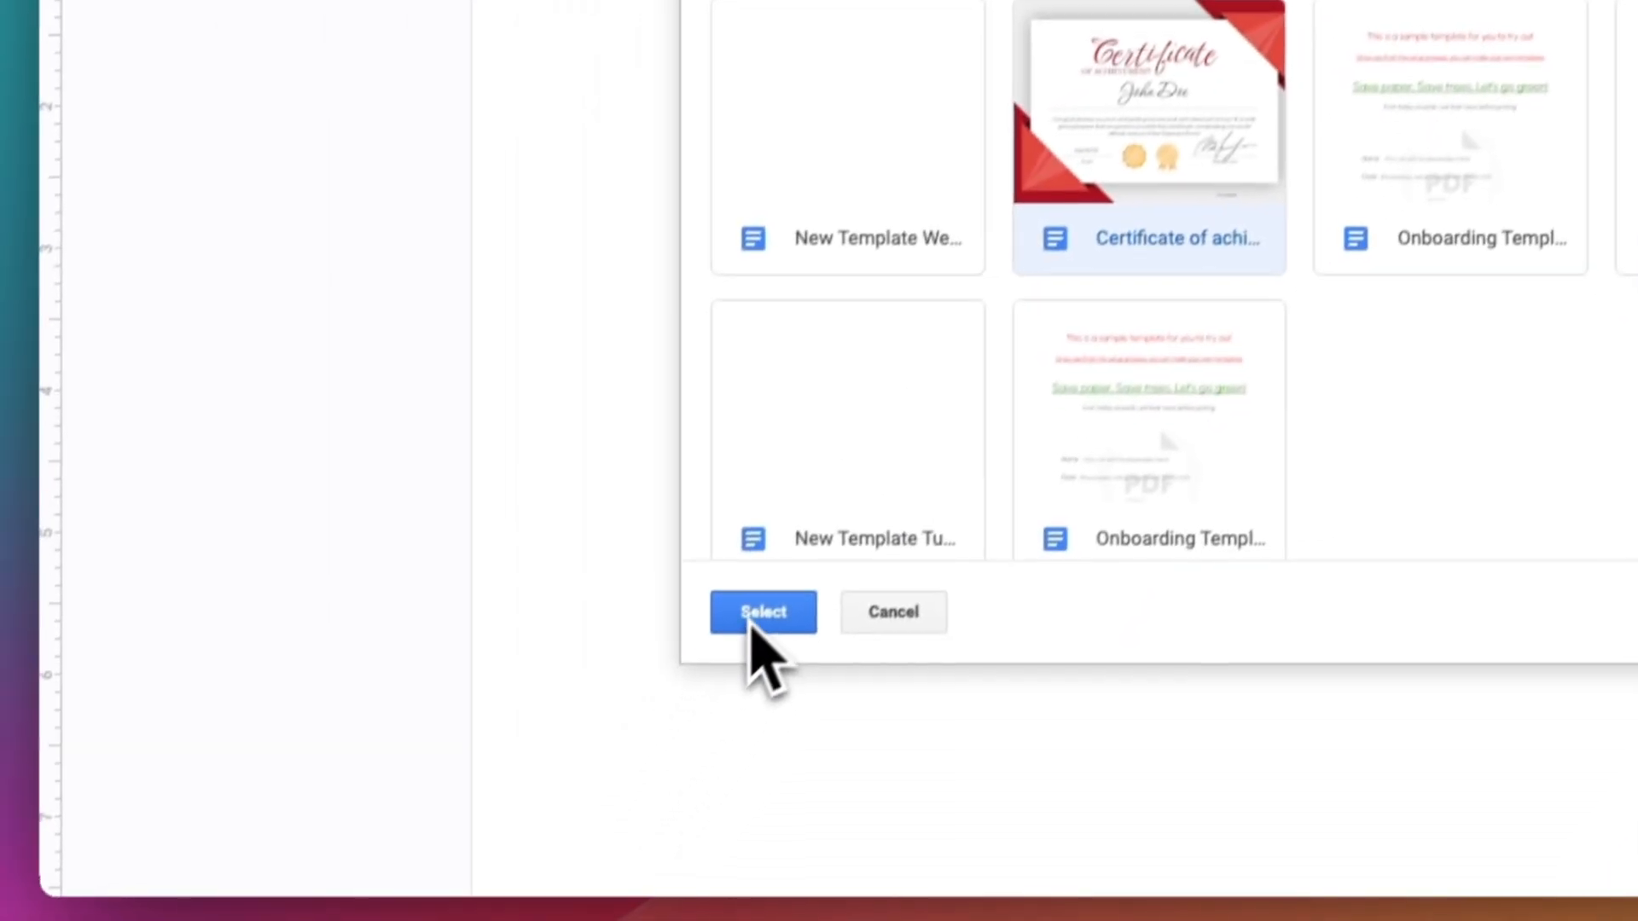
left_click(751, 630)
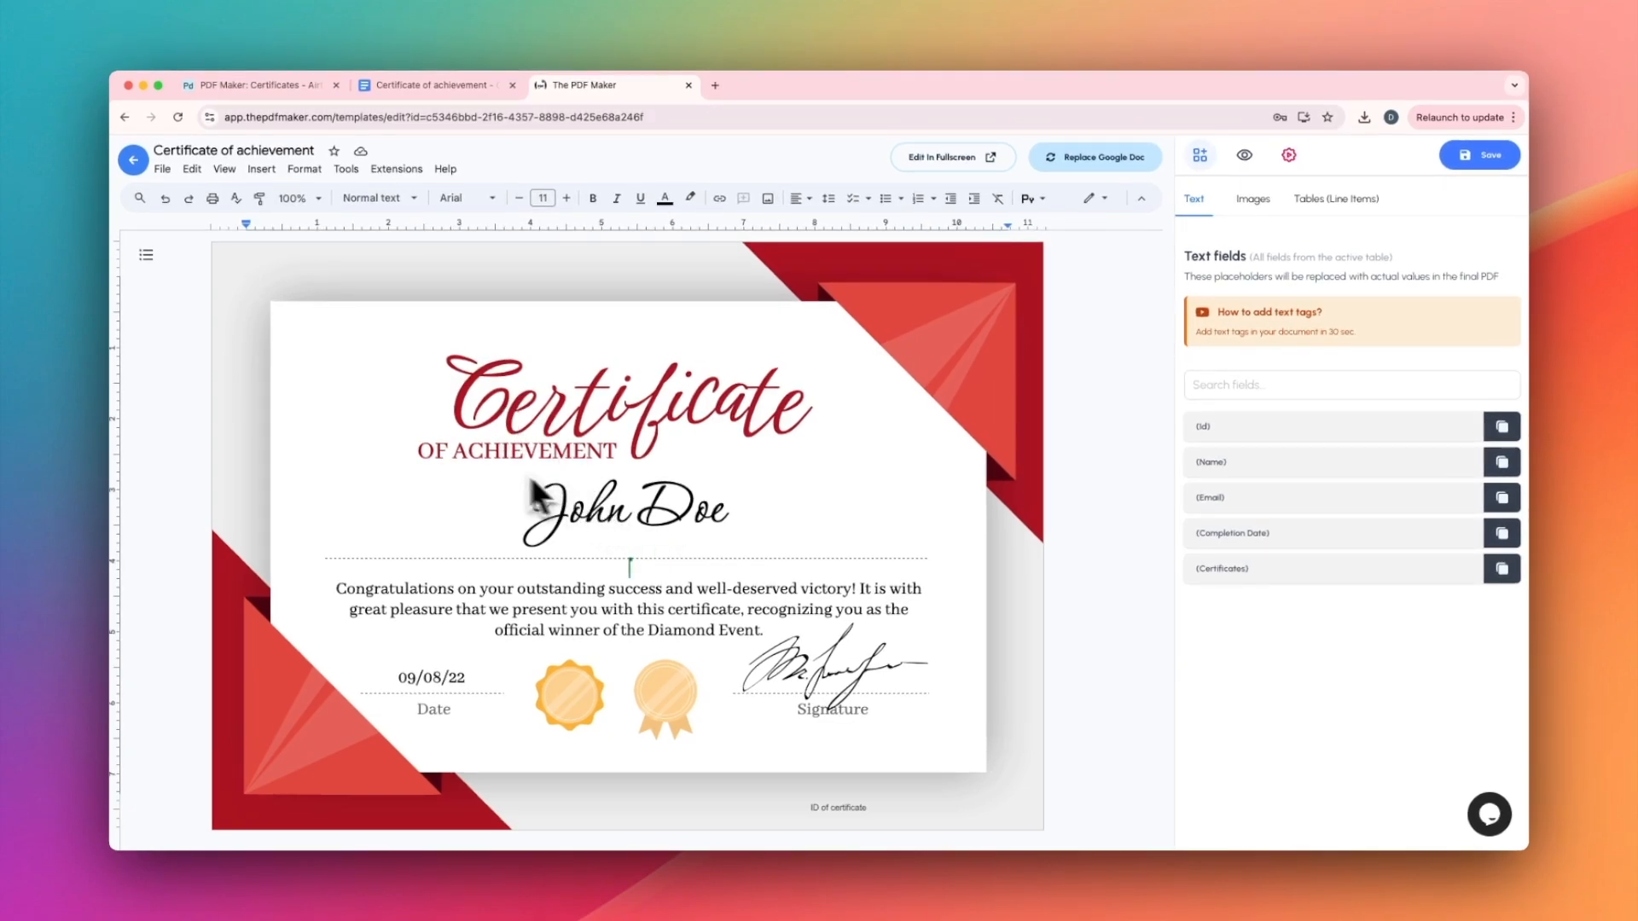
Check the Airtable records, close the separate Certificate of achievement document and return to The PDF Maker.
left_click(294, 85)
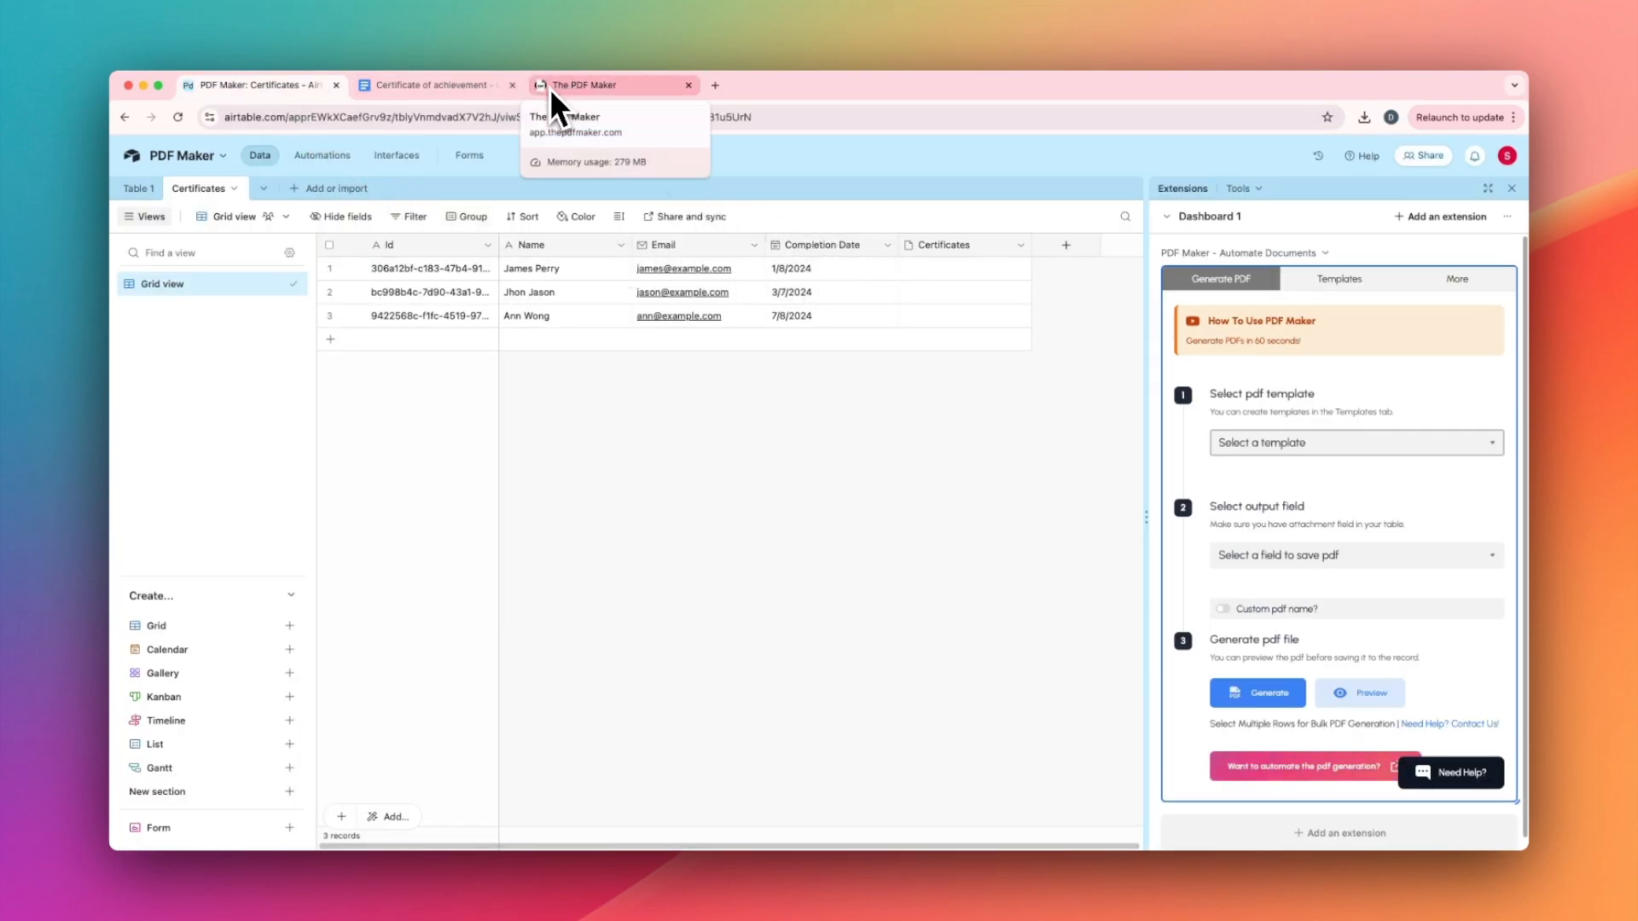
left_click(512, 85)
left_click(468, 86)
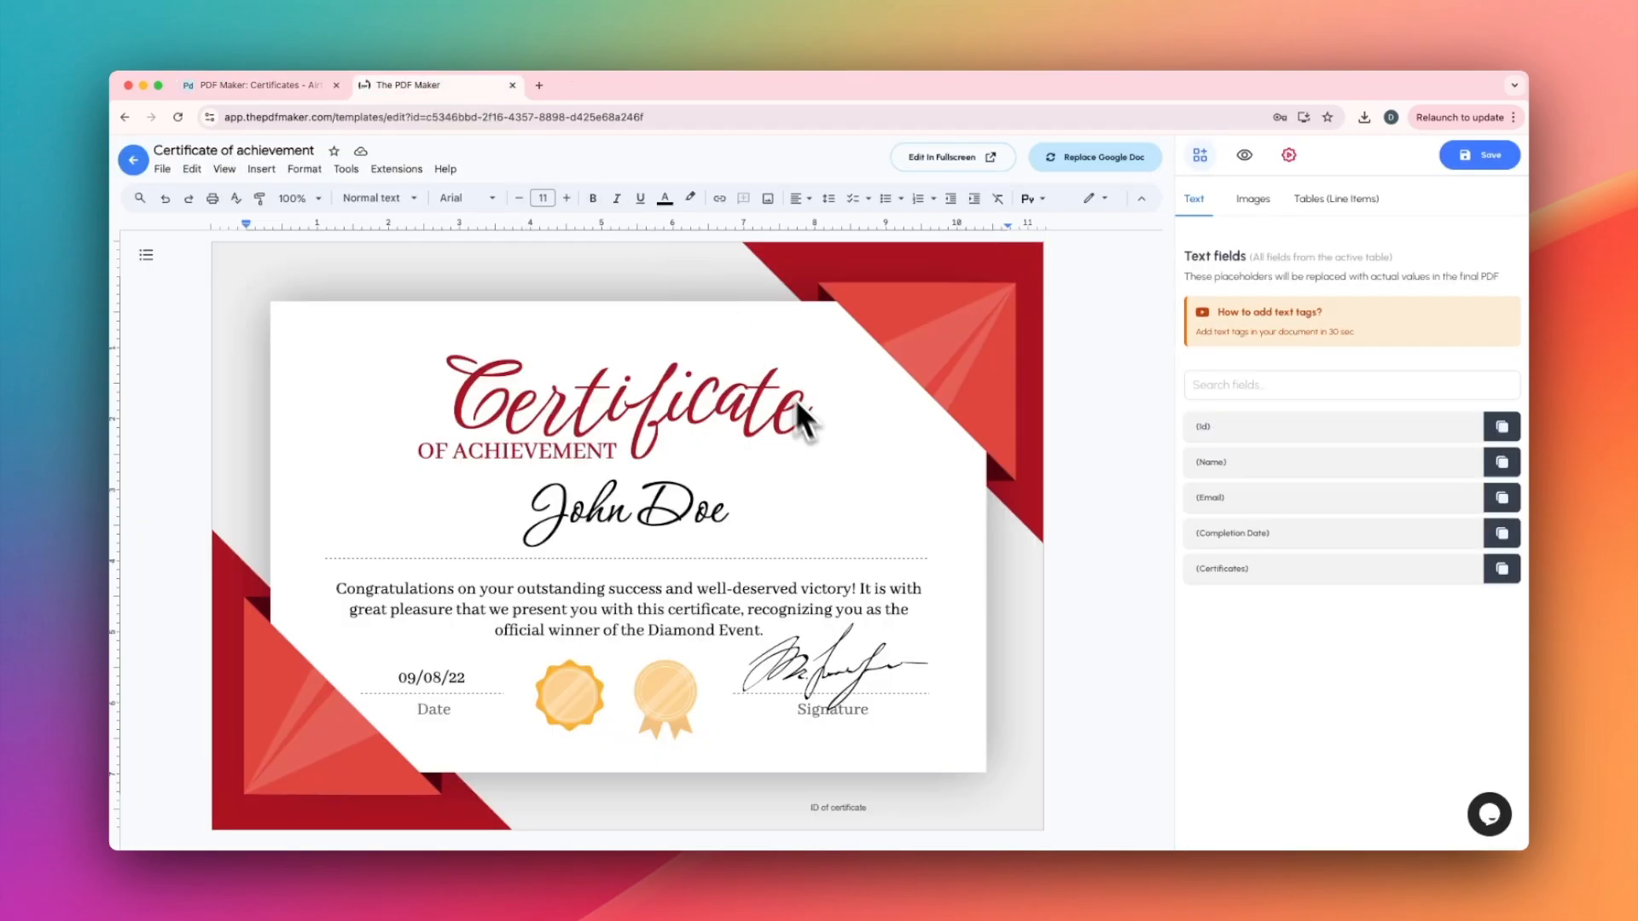
Replace the sample recipient name on the certificate with the {Name} field placeholder.
left_click(1233, 474)
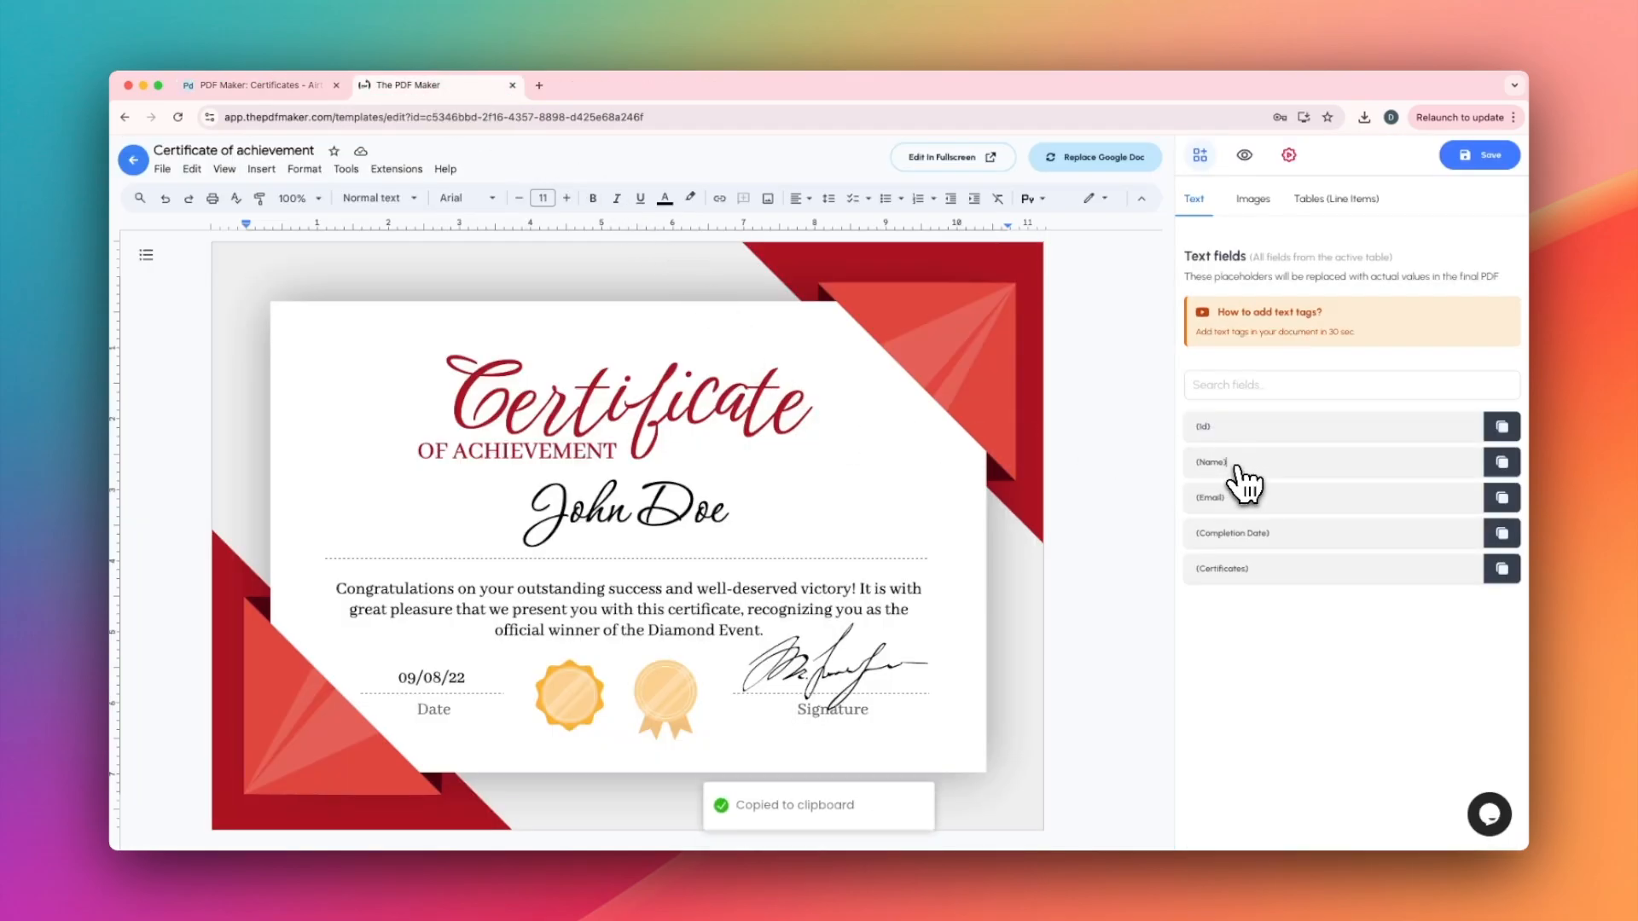
left_click(682, 510)
double_click(680, 510)
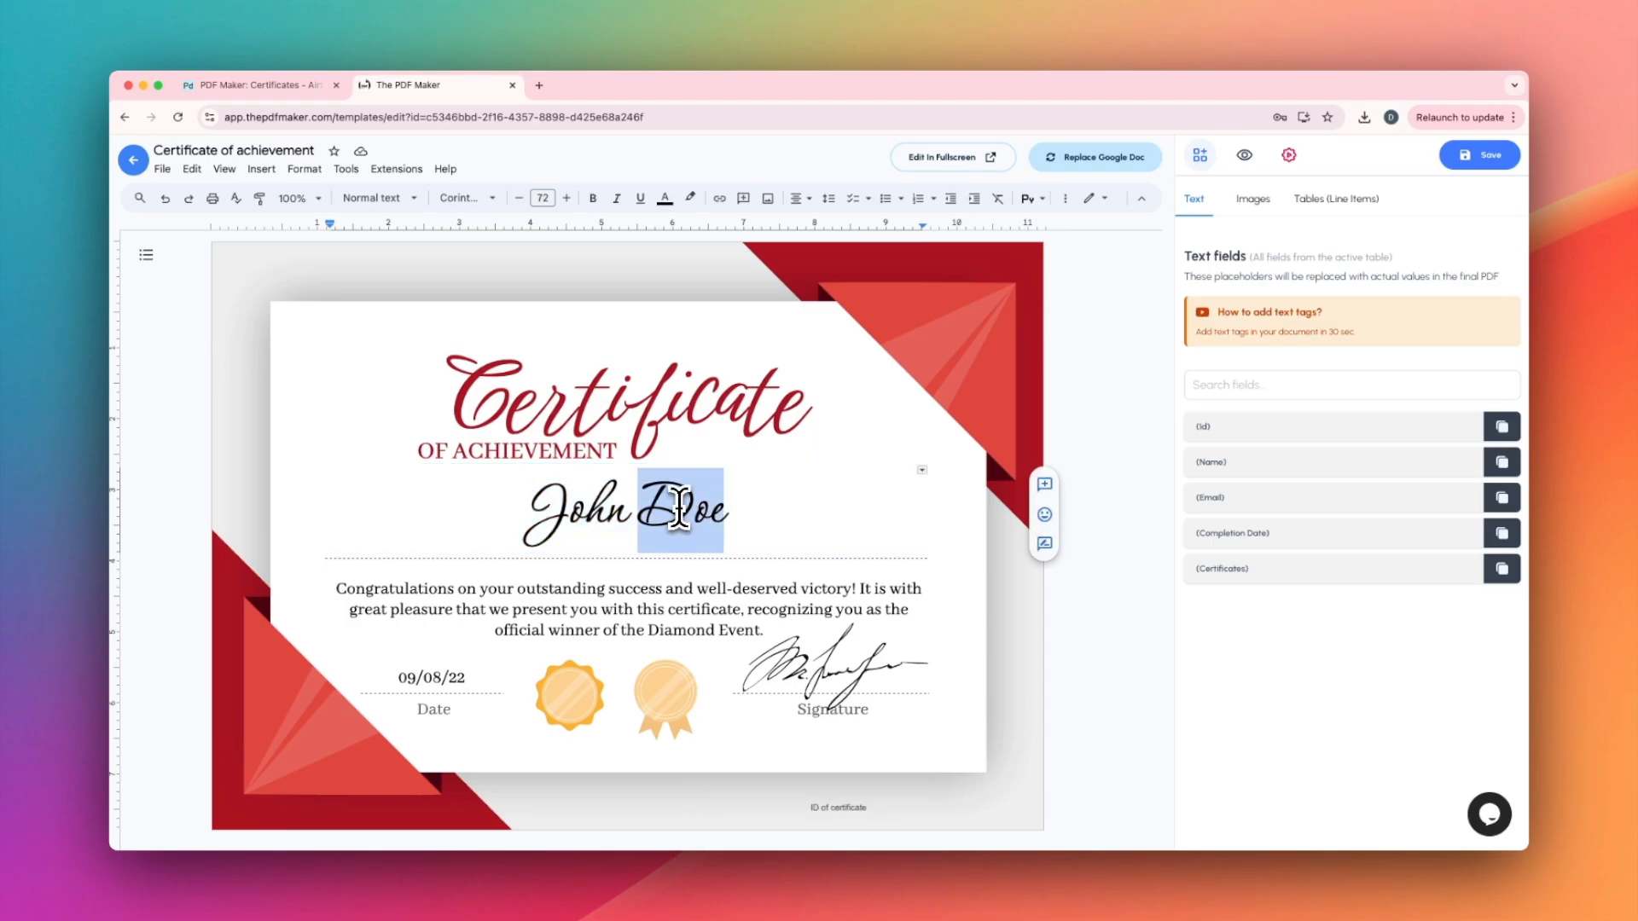
key("ctrl+a")
triple_click(661, 511)
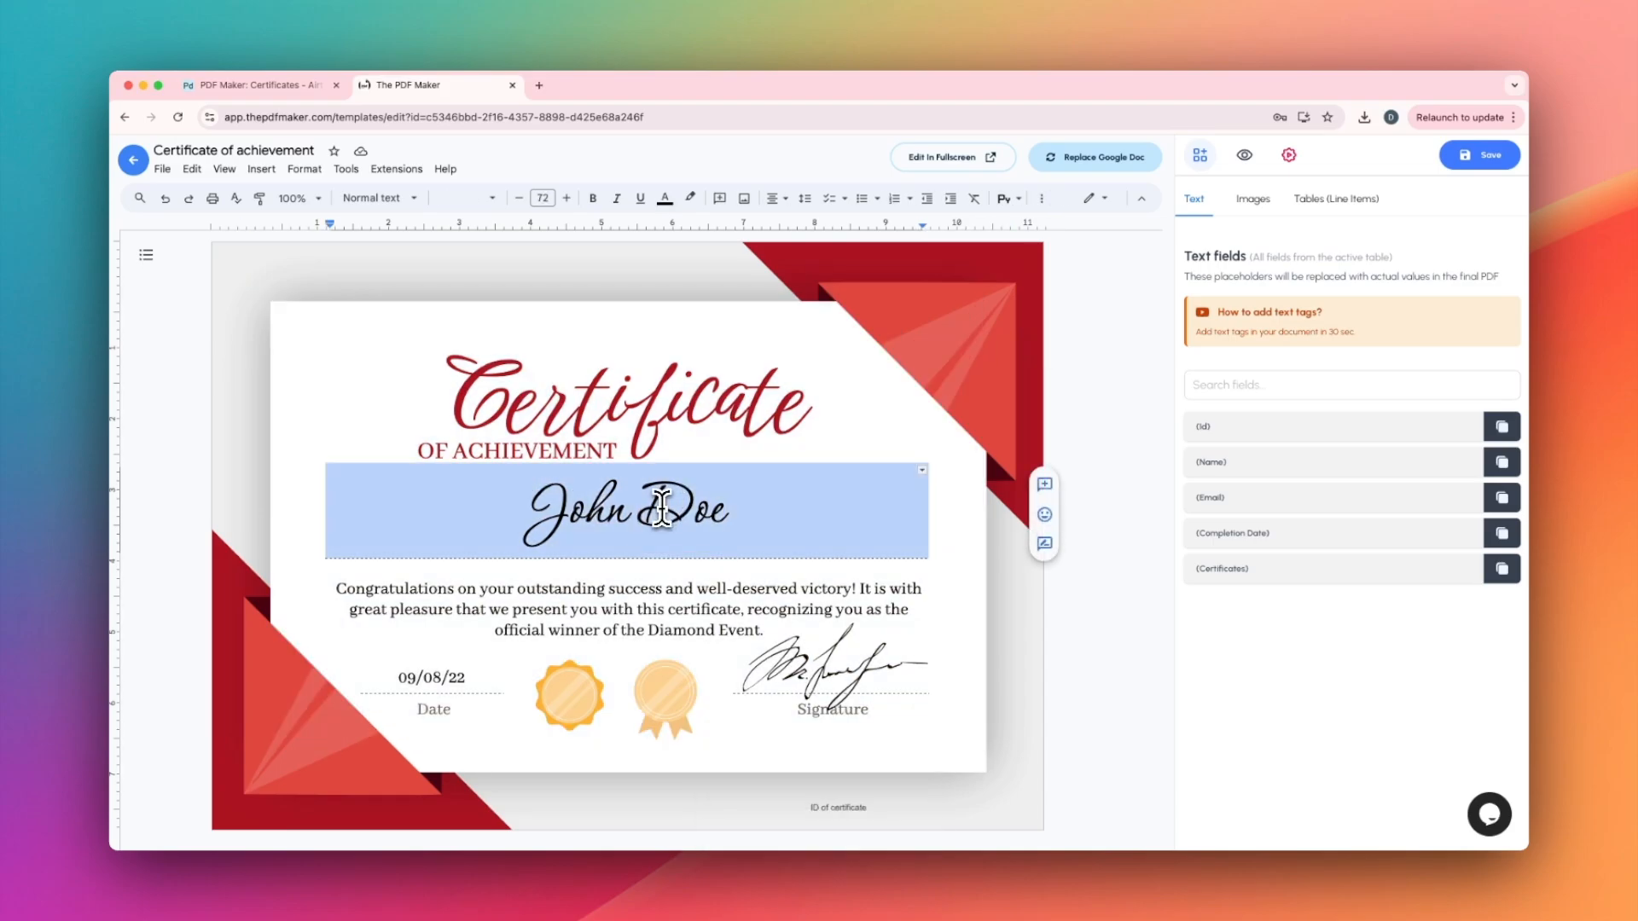
key("ctrl+v")
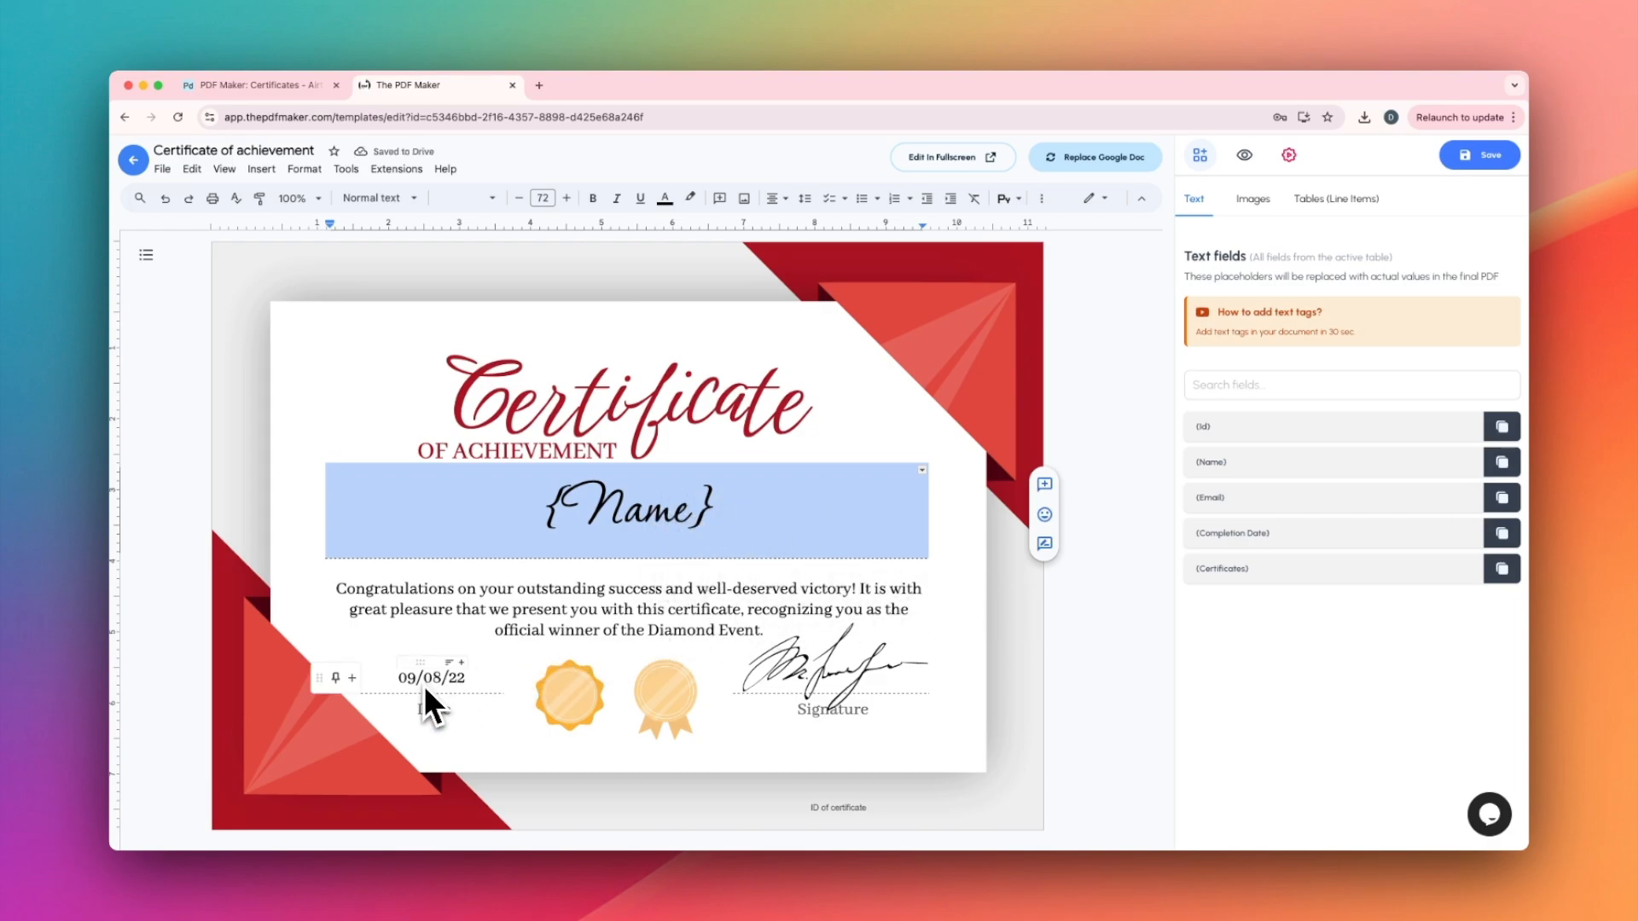
Replace the sample date above the Date label with the {Completion Date} field placeholder.
left_click(1247, 537)
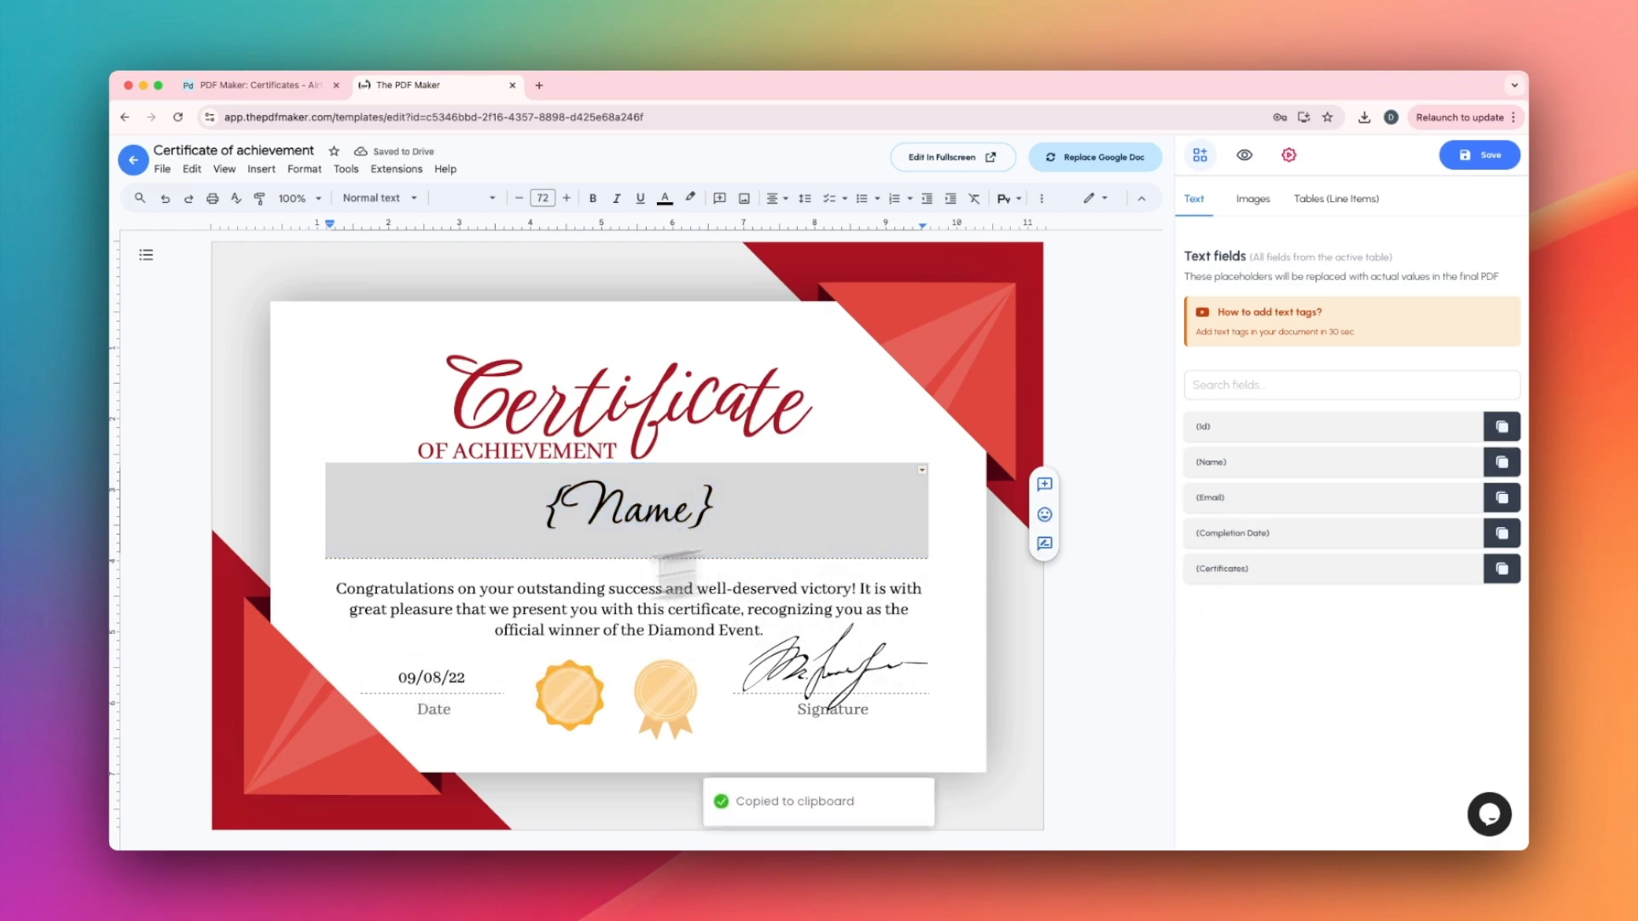
double_click(431, 678)
triple_click(430, 678)
key("ctrl+v")
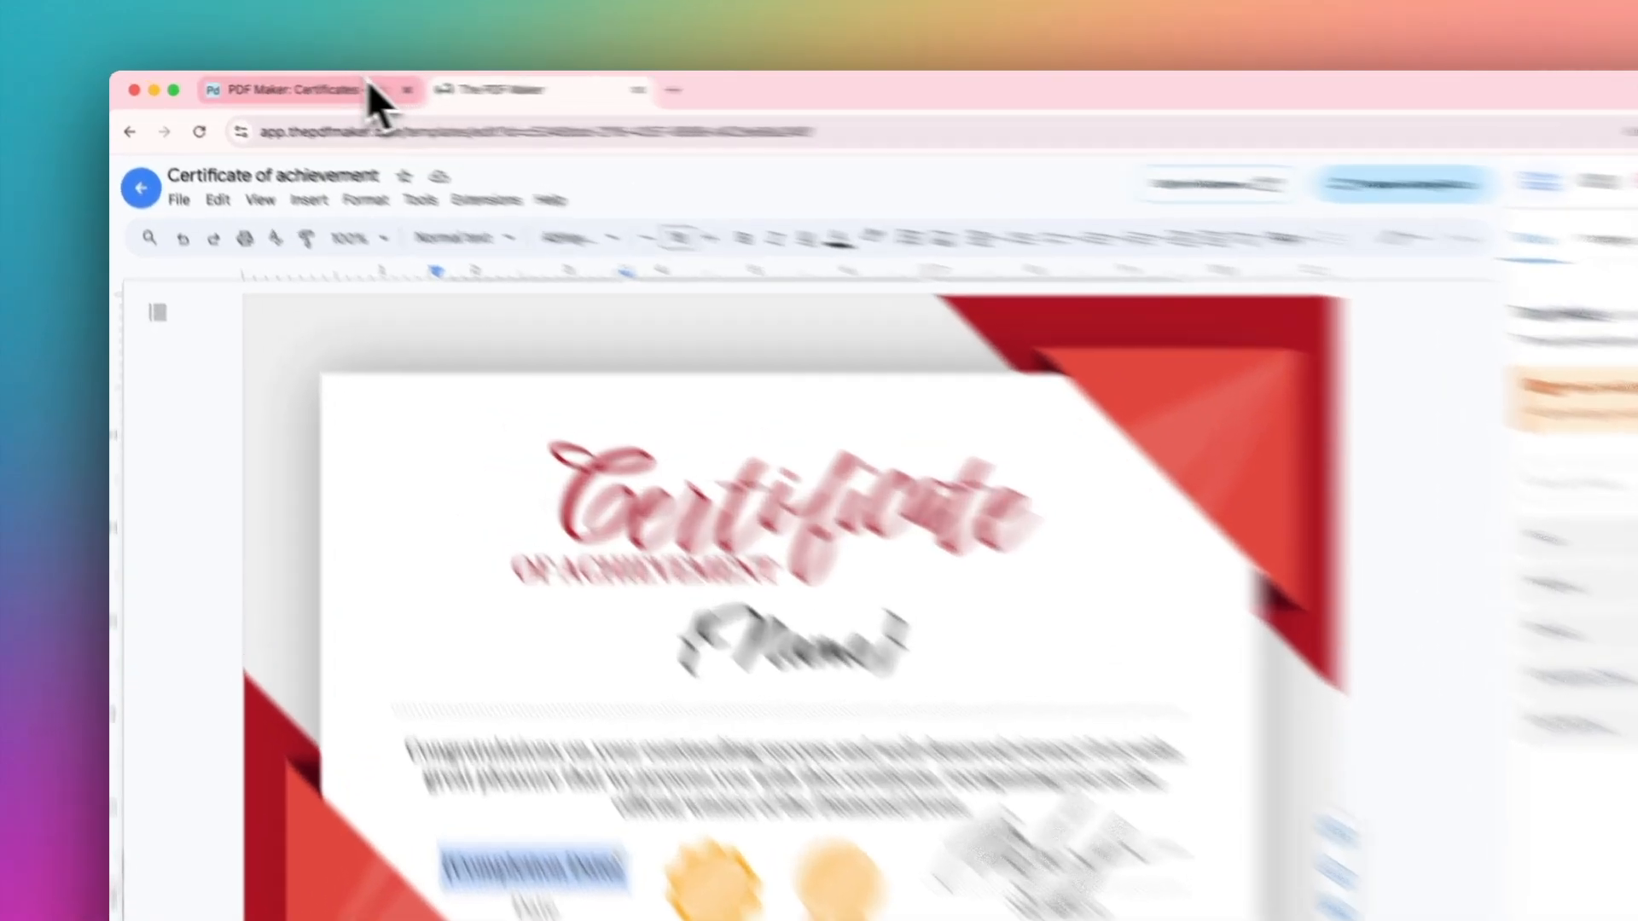
Check the fields of the Airtable Certificates table and return to the template in The PDF Maker.
left_click(298, 85)
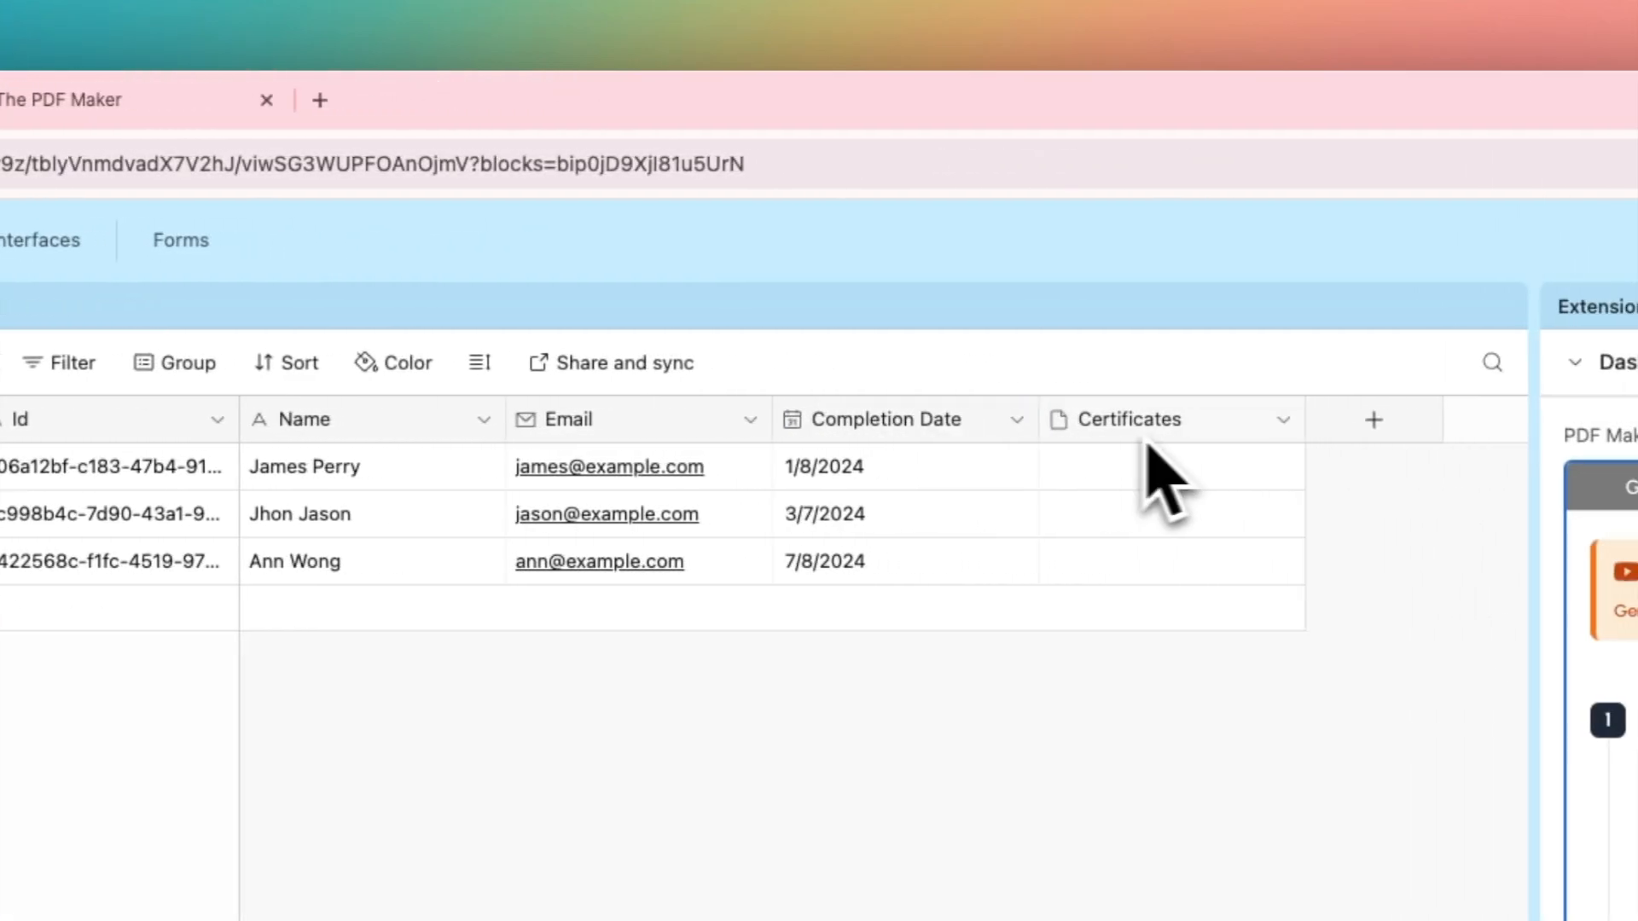
left_click(78, 125)
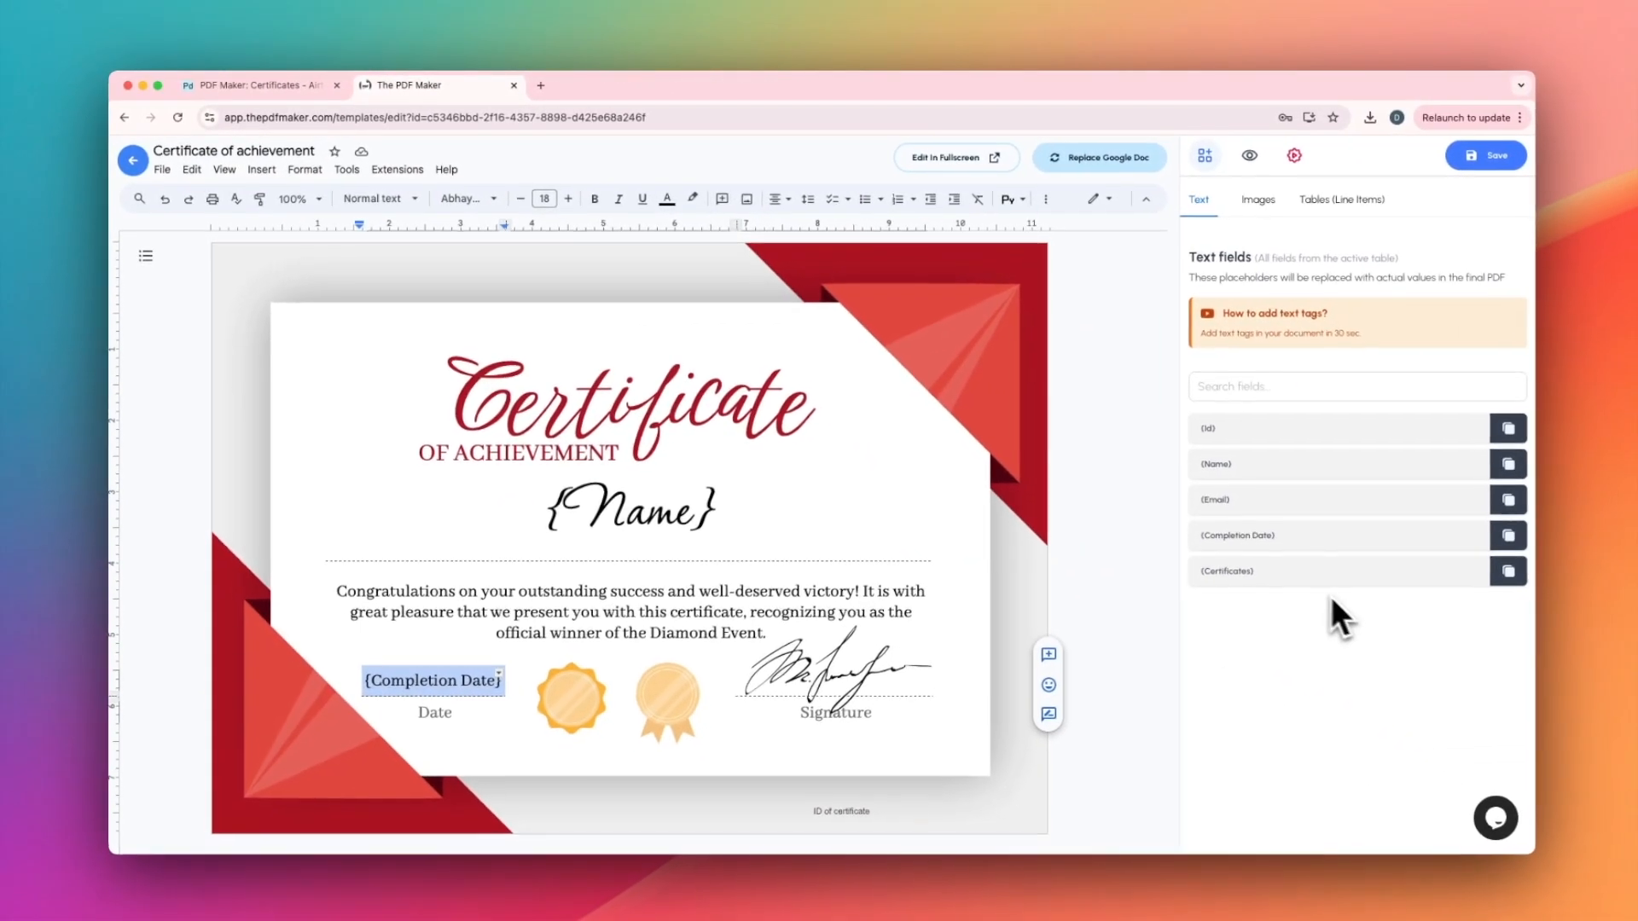
Replace the "ID of certificate" text below the certificate with the {Id} field placeholder and save the template.
left_click(832, 814)
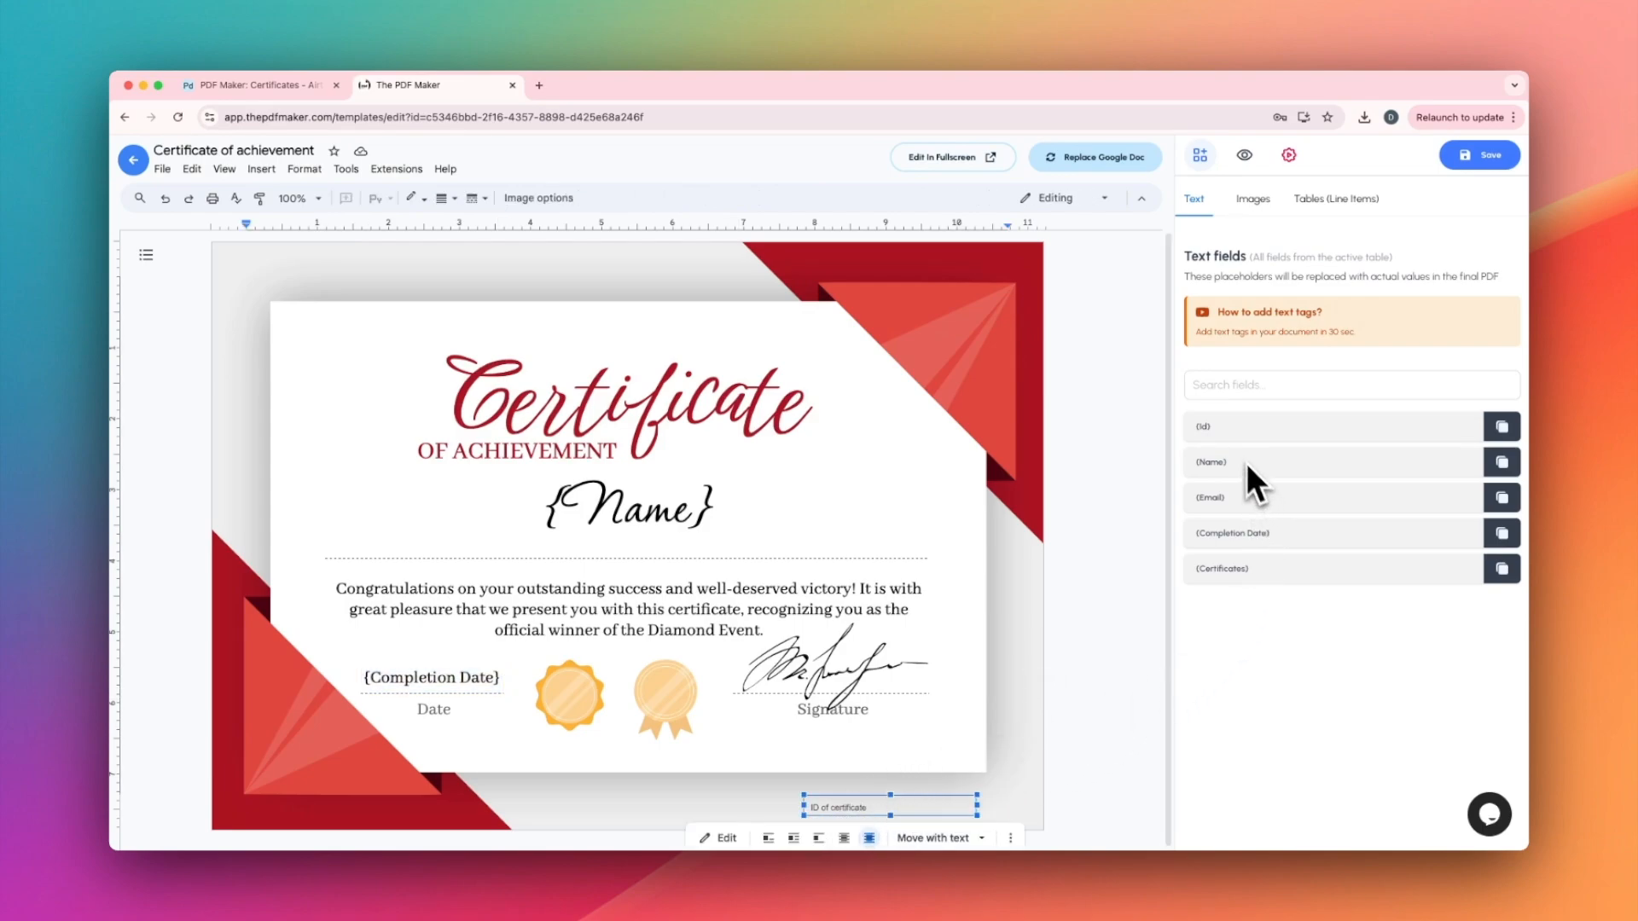
left_click(1221, 431)
left_click(721, 837)
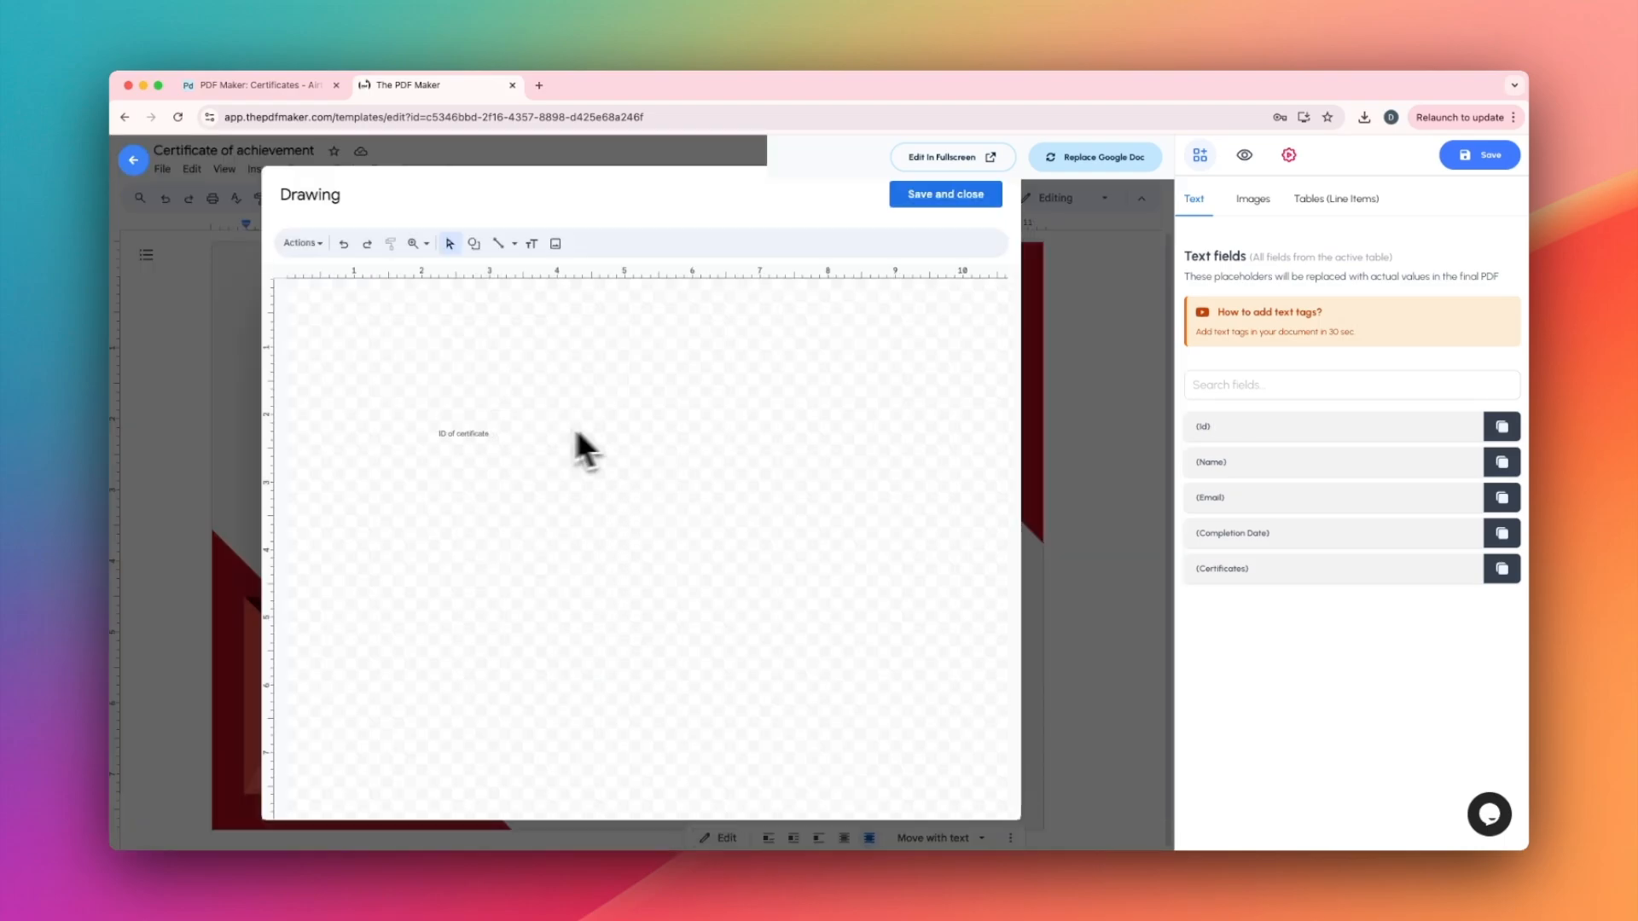
left_click(468, 435)
left_click(468, 438)
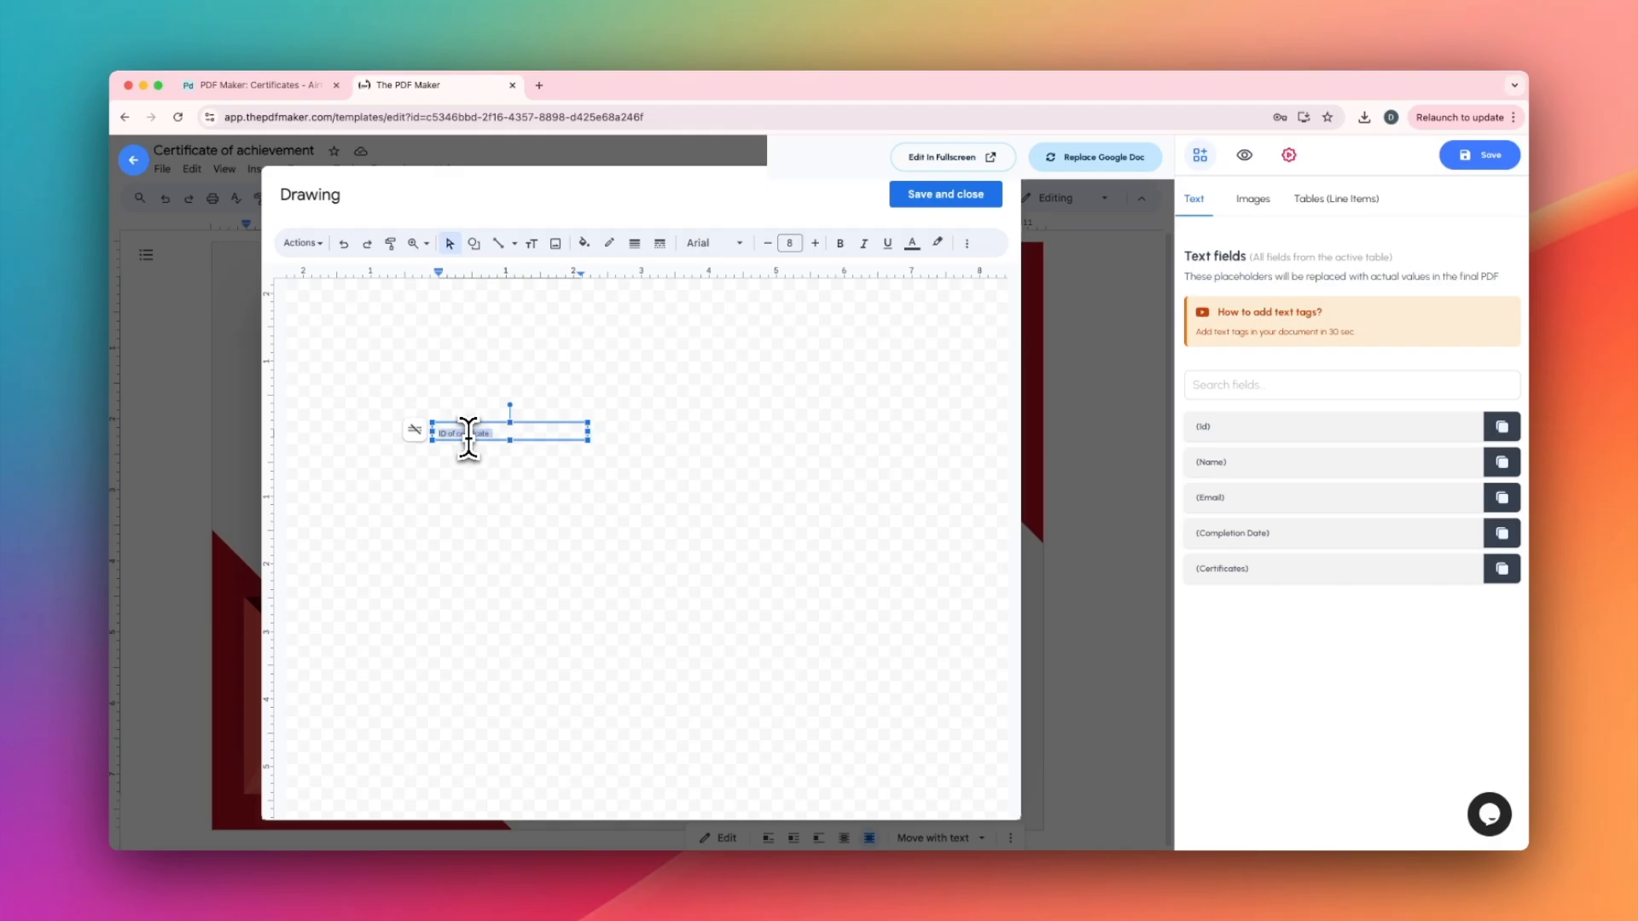
left_click(930, 195)
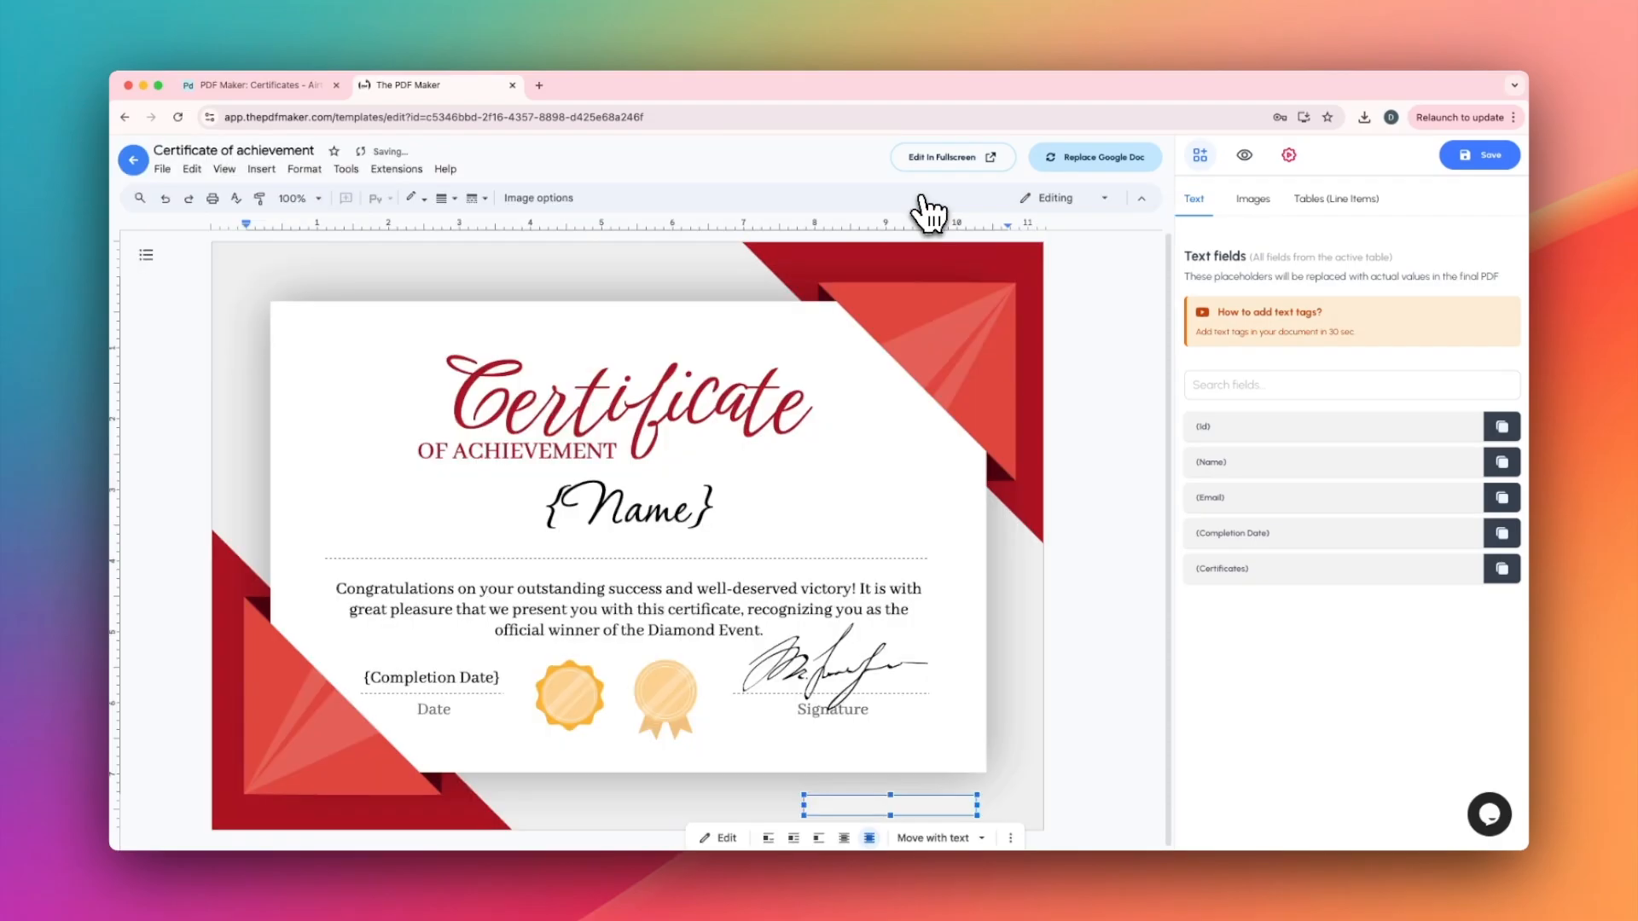
left_click(1035, 731)
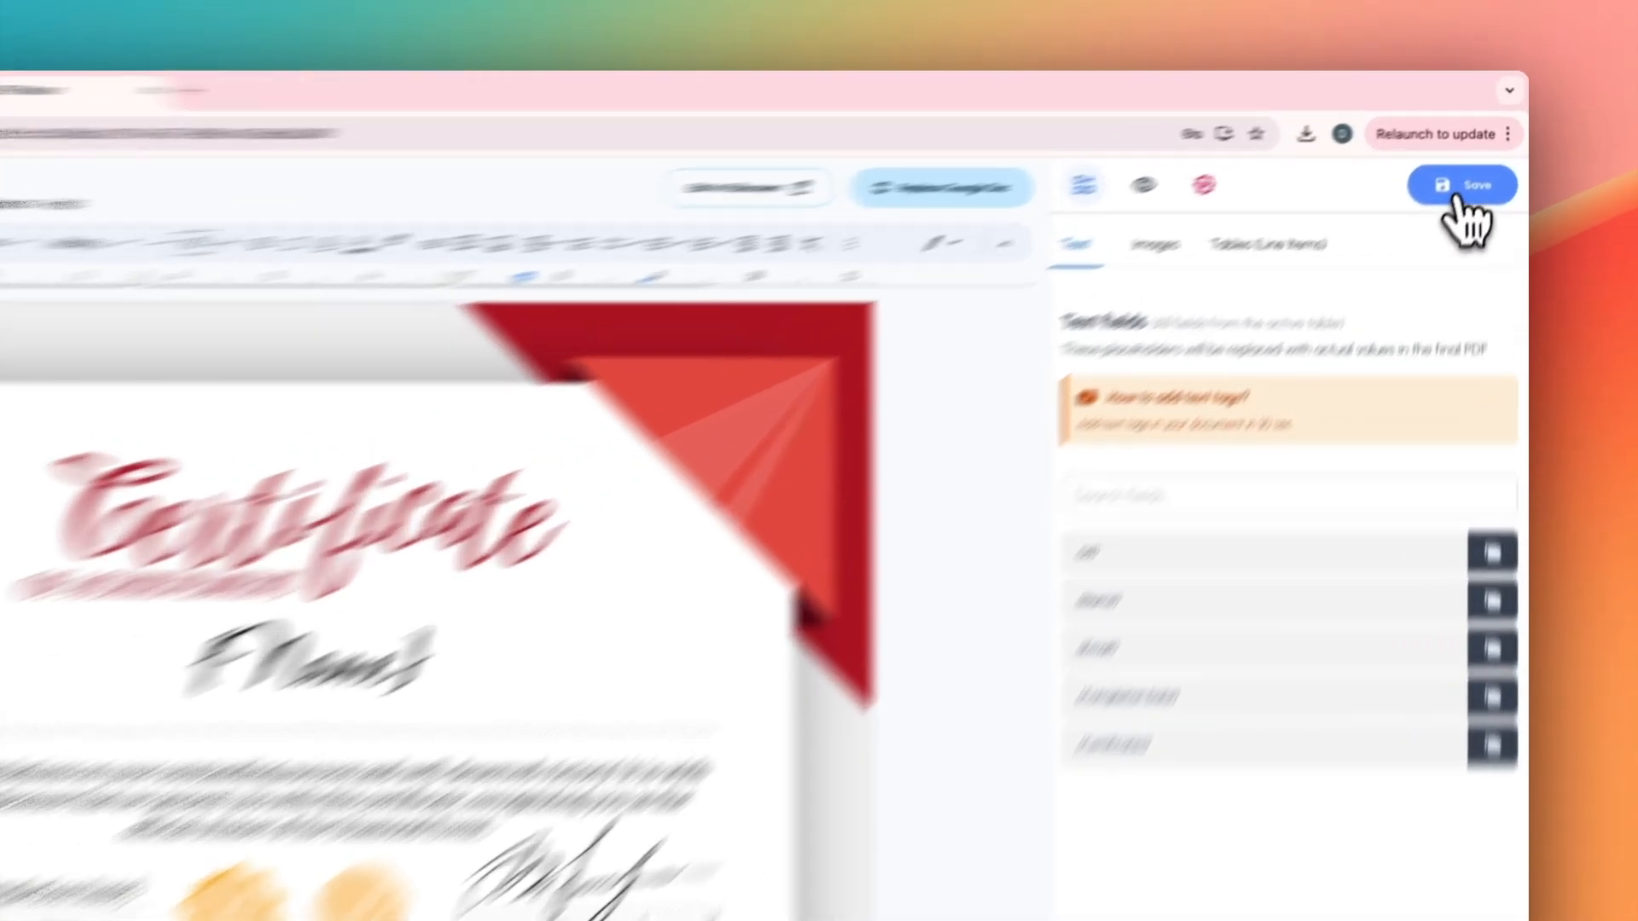
left_click(1475, 160)
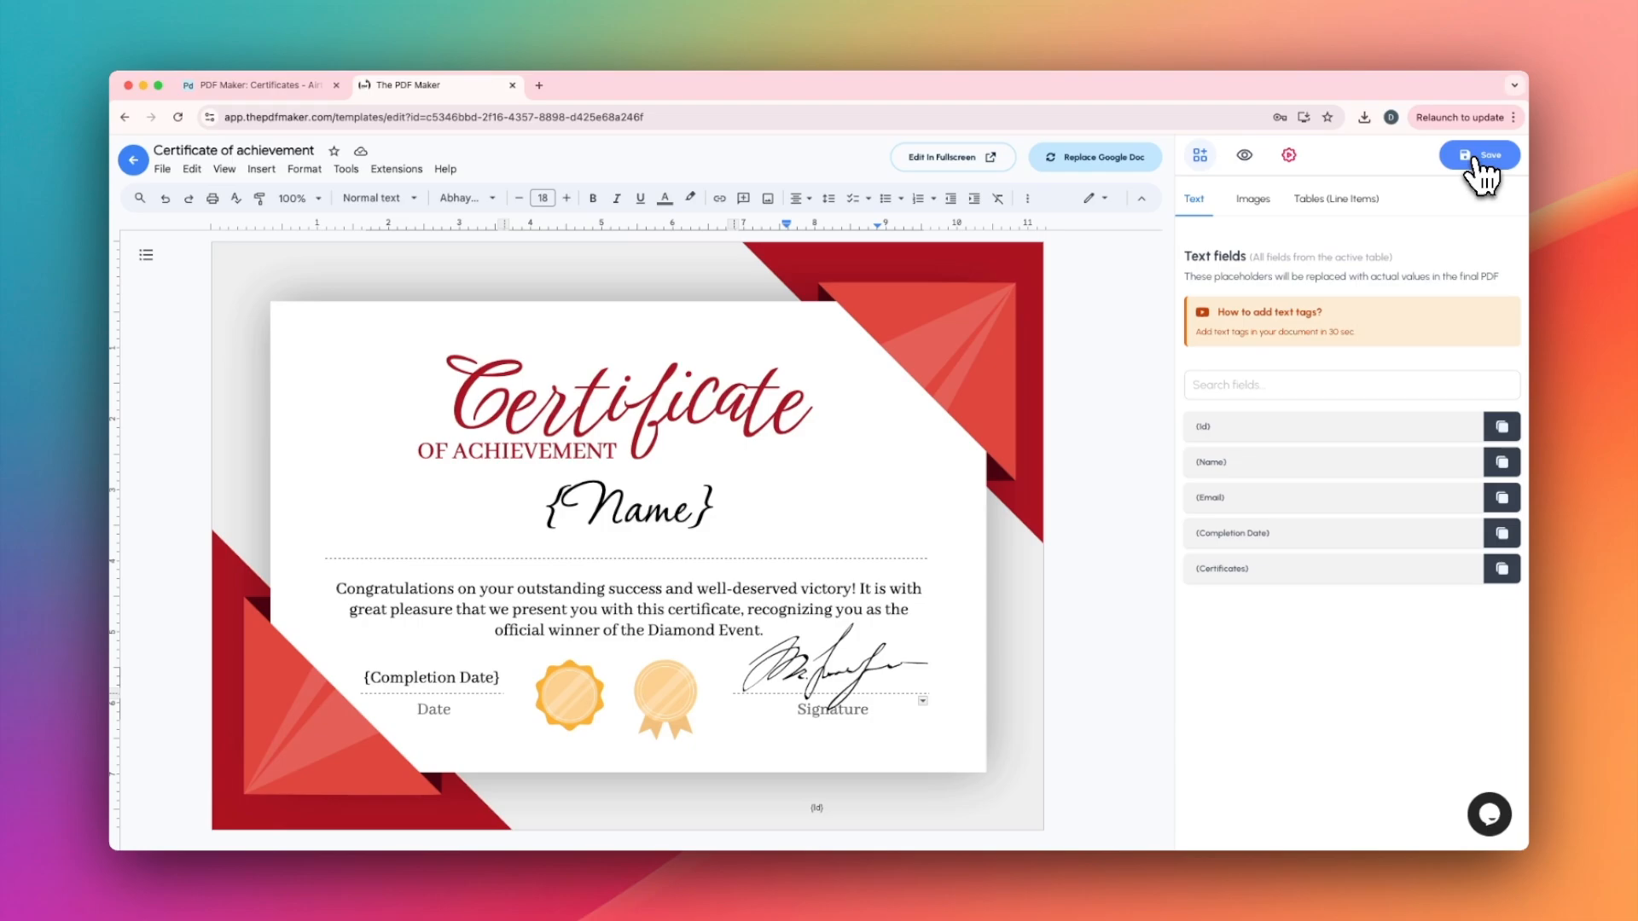
Switch to Airtable, search the extension marketplace for "pdf maker" and add the PDF Maker - Automate Documents extension.
left_click(254, 84)
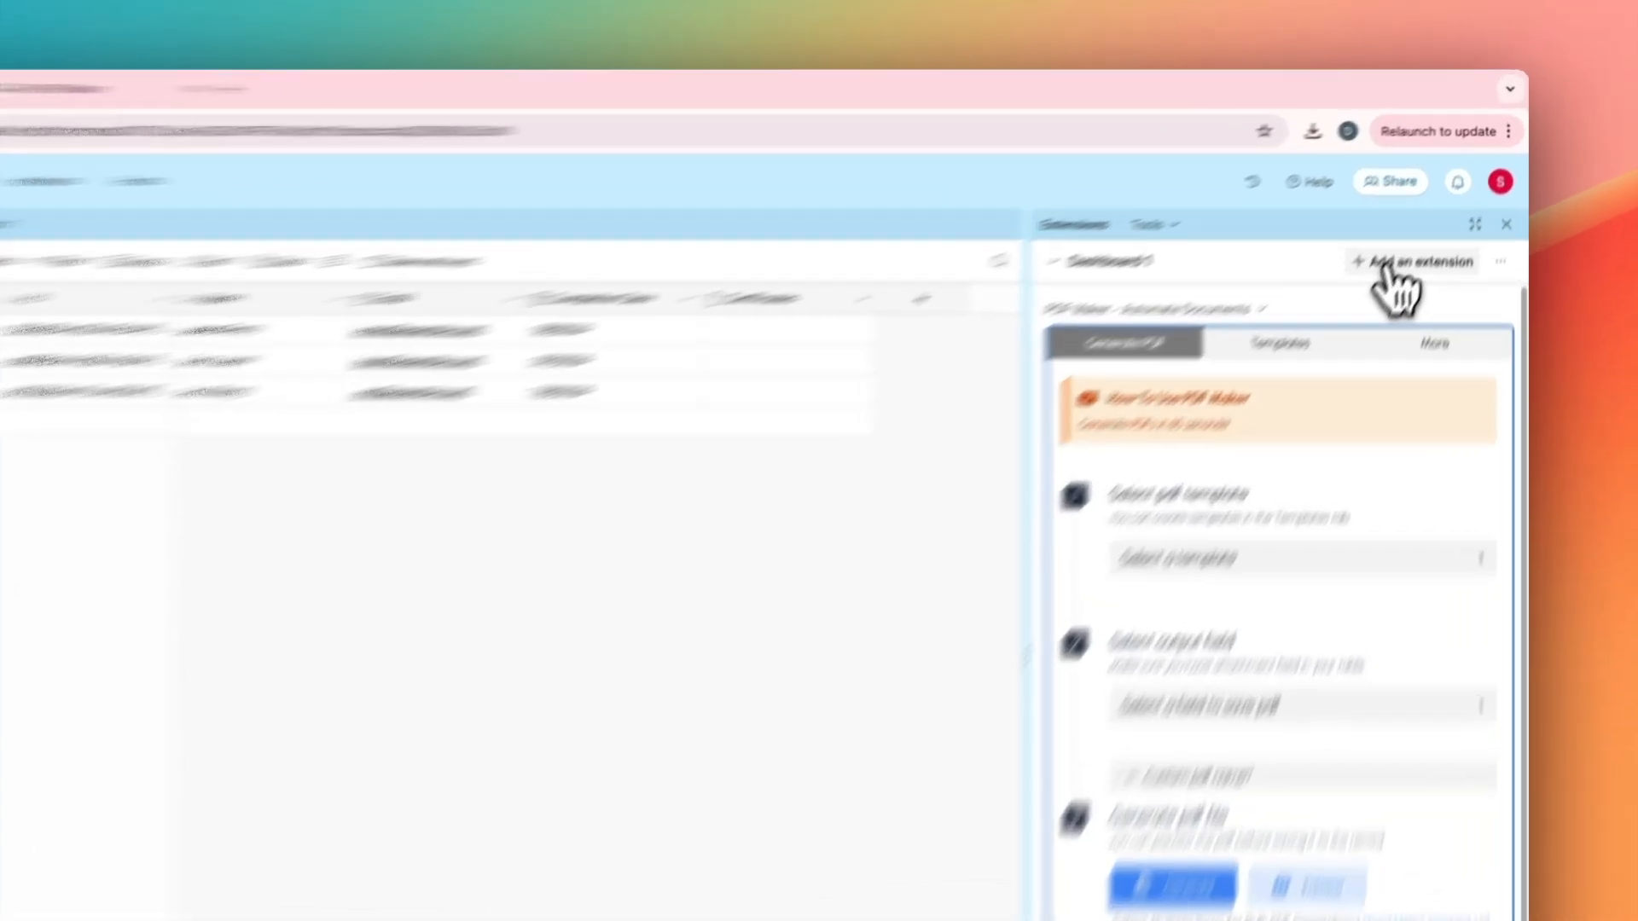
left_click(1419, 220)
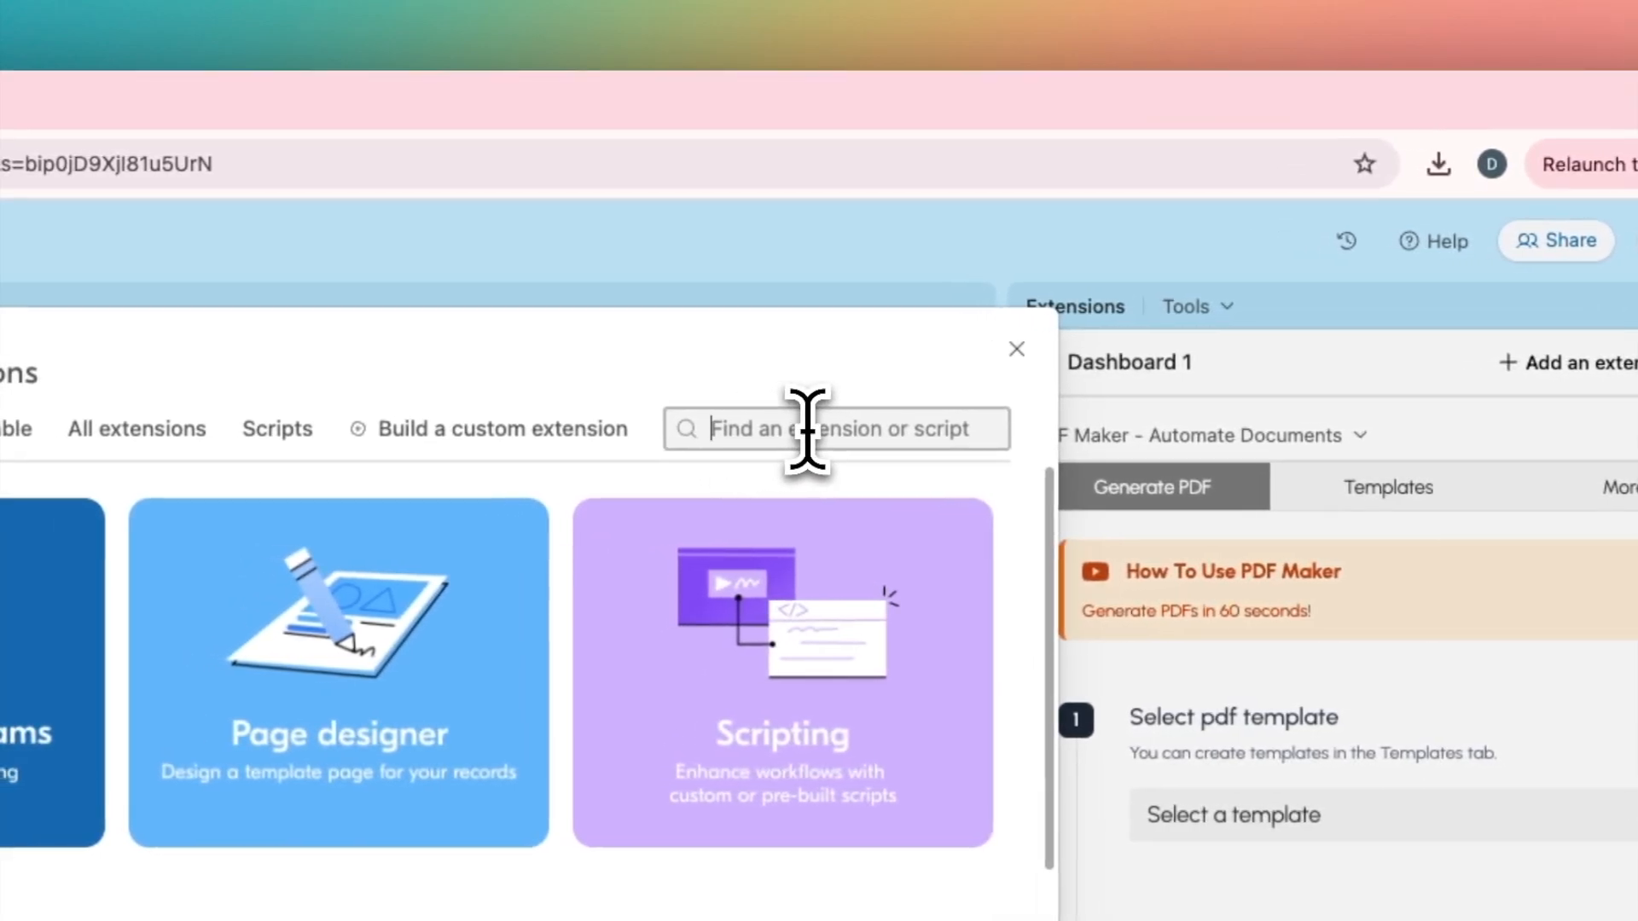
left_click(806, 429)
type("pdf mak")
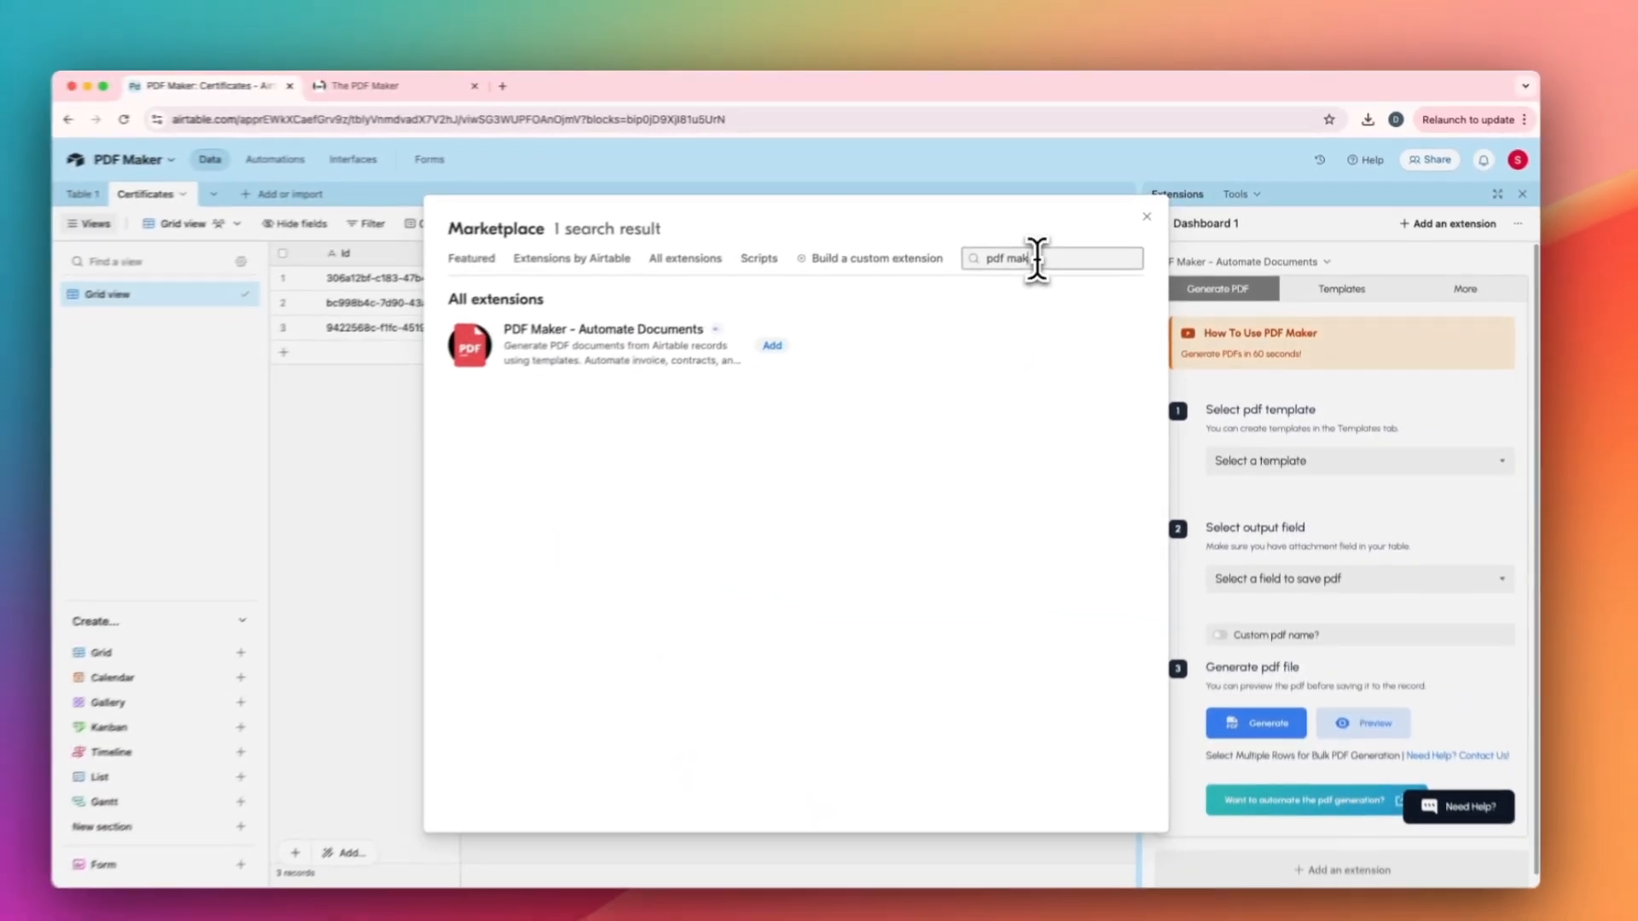
type("er")
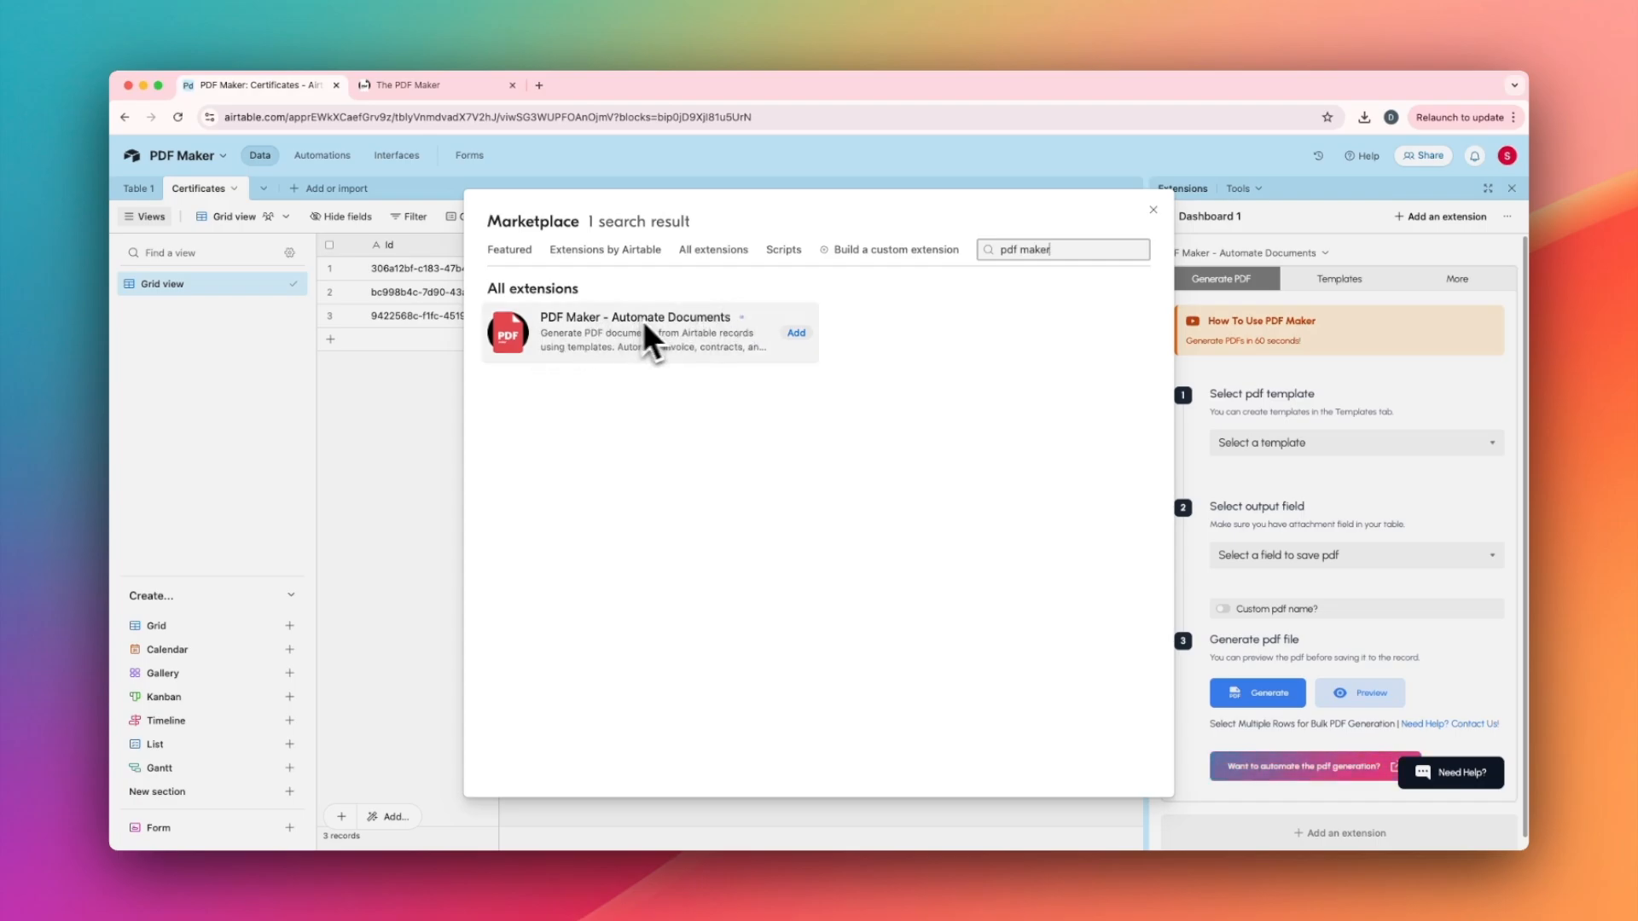
left_click(797, 333)
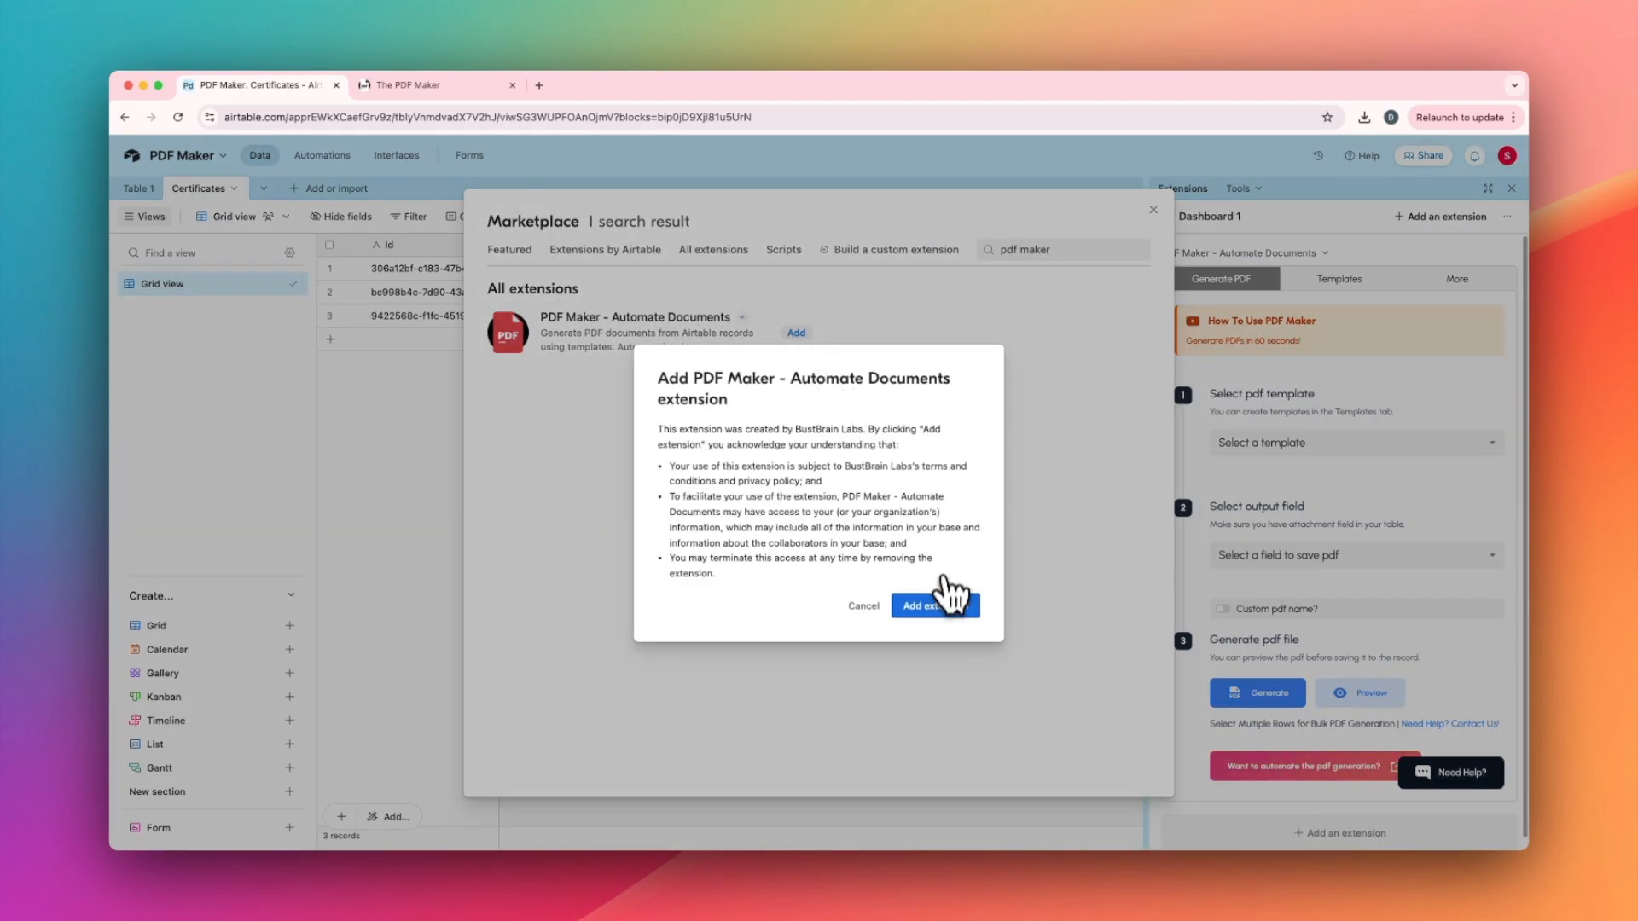
left_click(942, 606)
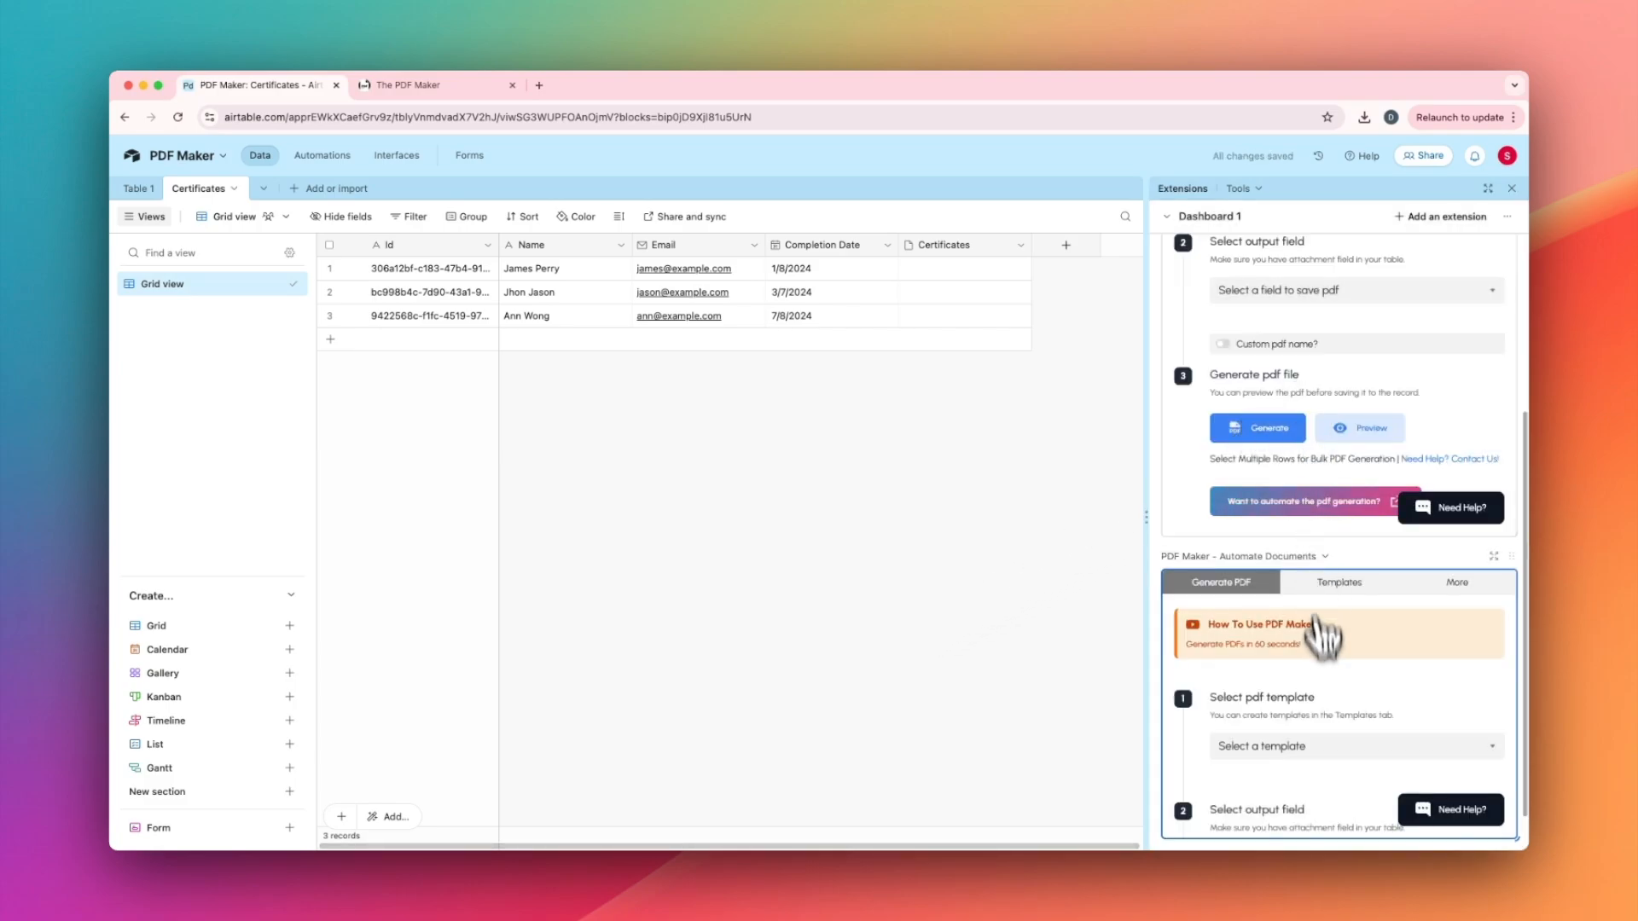
Review the templates offered by the first PDF Maker extension, check the certificate template in The PDF Maker and return to Airtable.
scroll(1317, 640, "down", 5)
scroll(1326, 699, "up", 10)
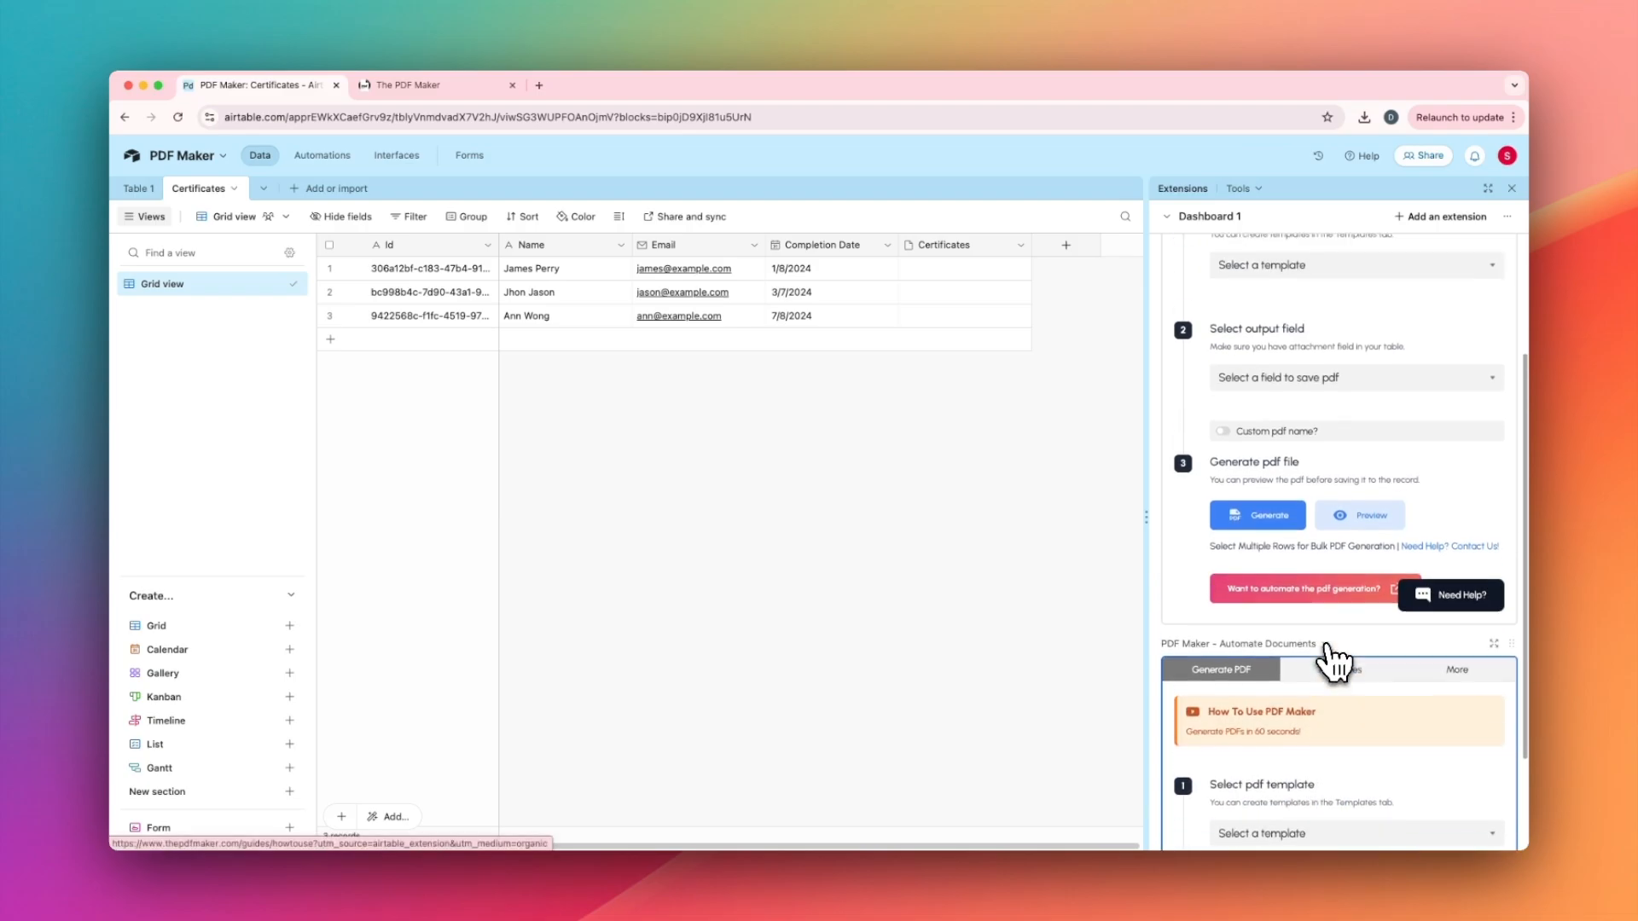
scroll(1305, 512, "up", 1)
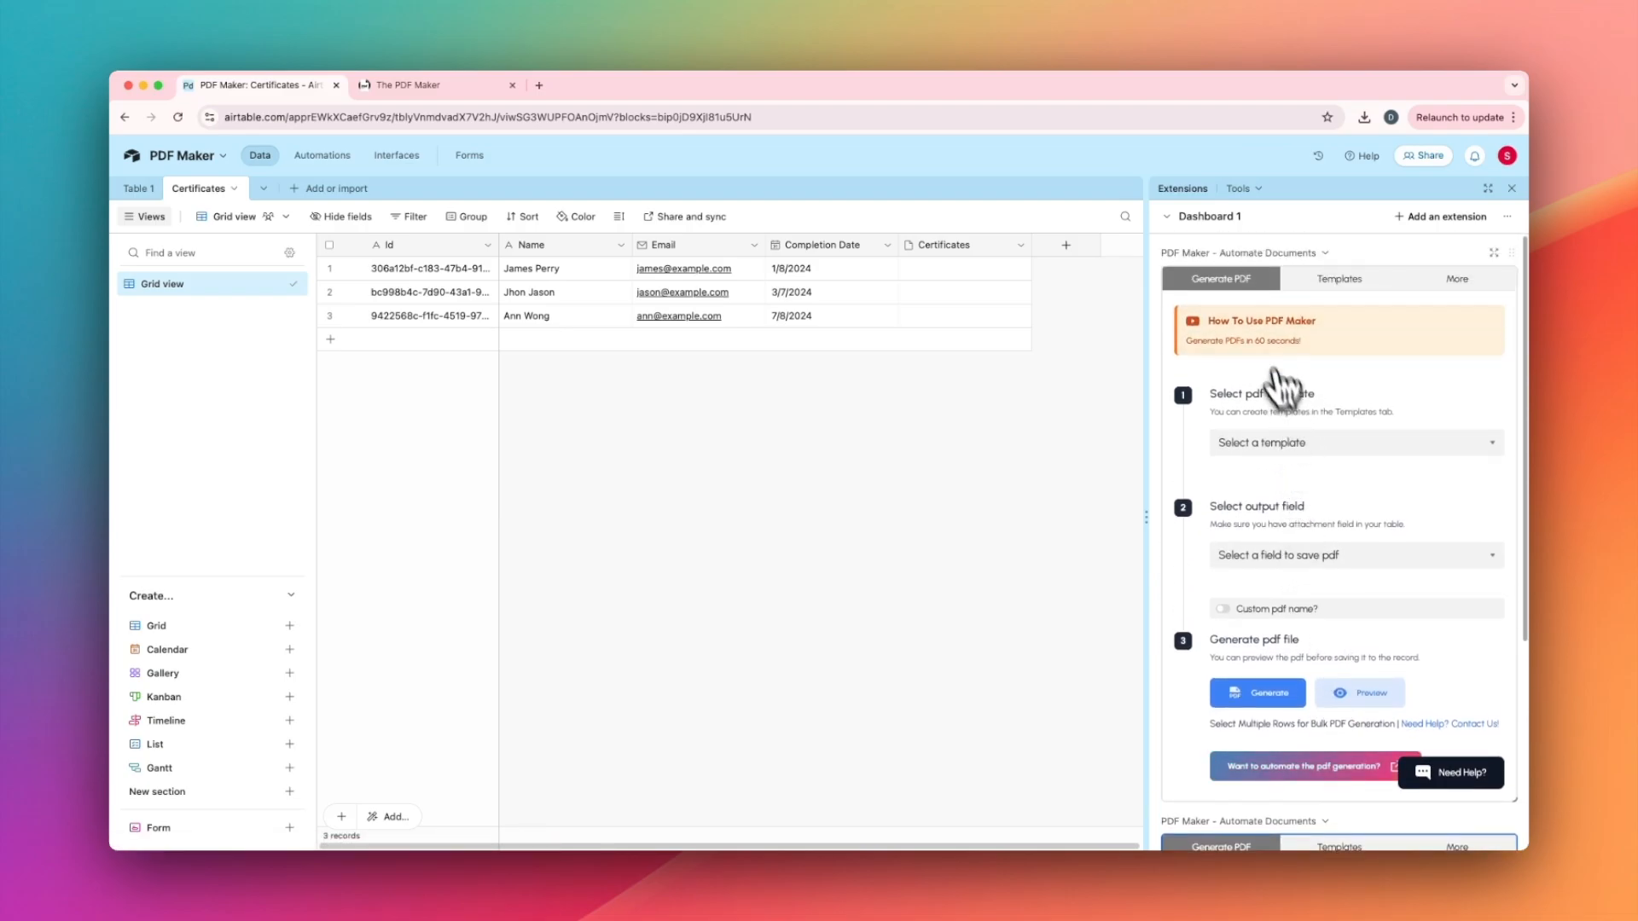
left_click(1289, 445)
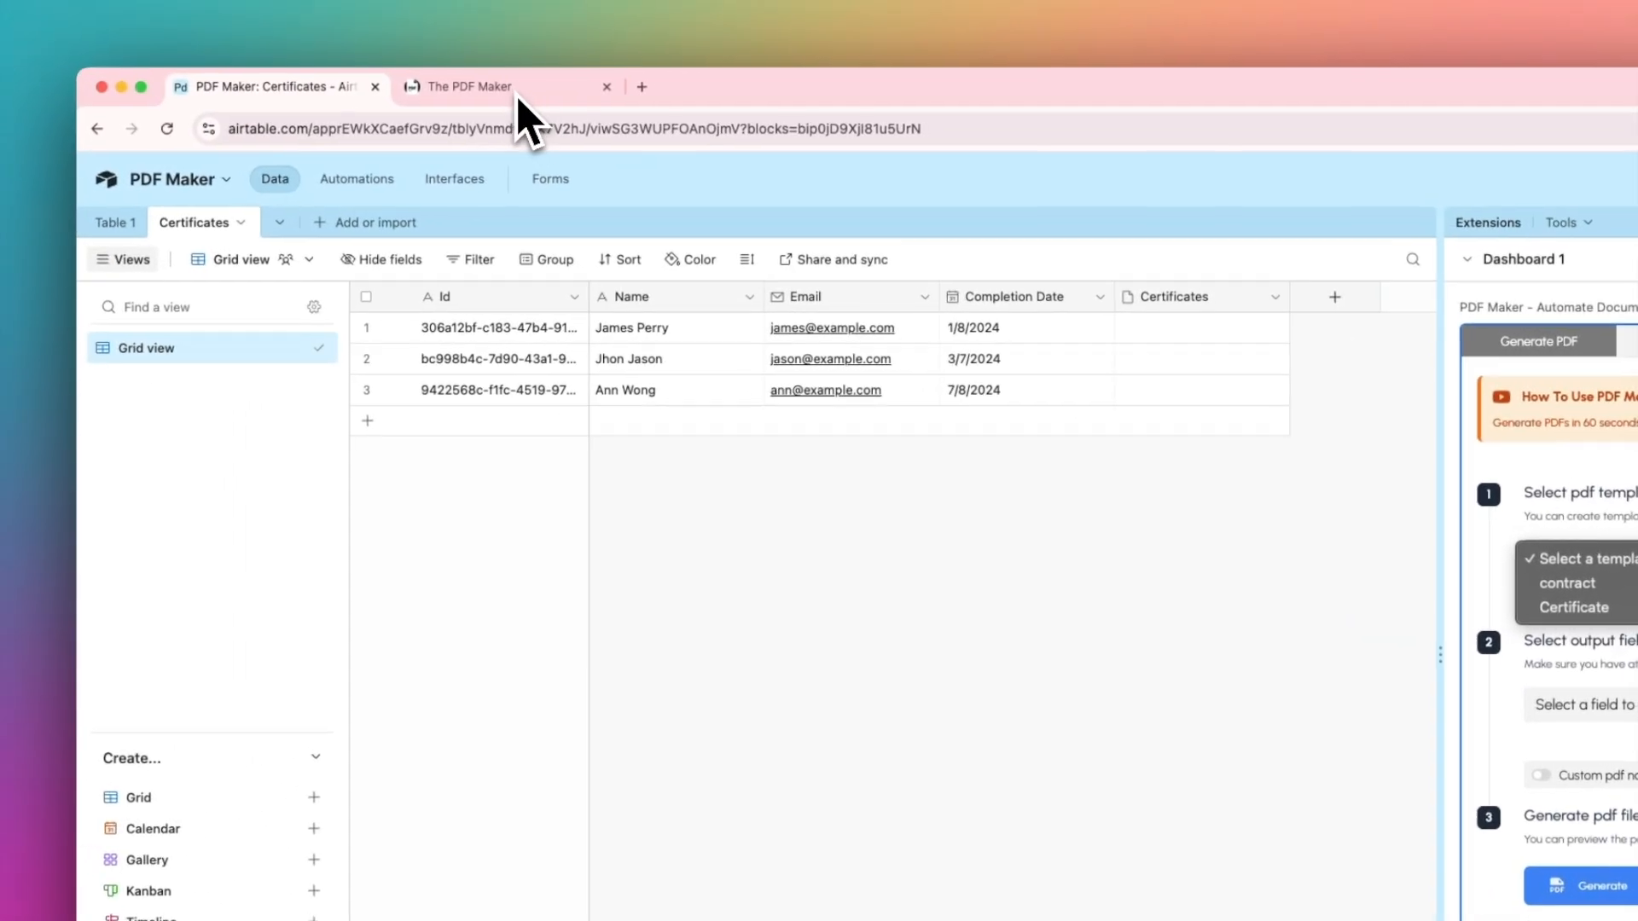
left_click(190, 22)
left_click(527, 96)
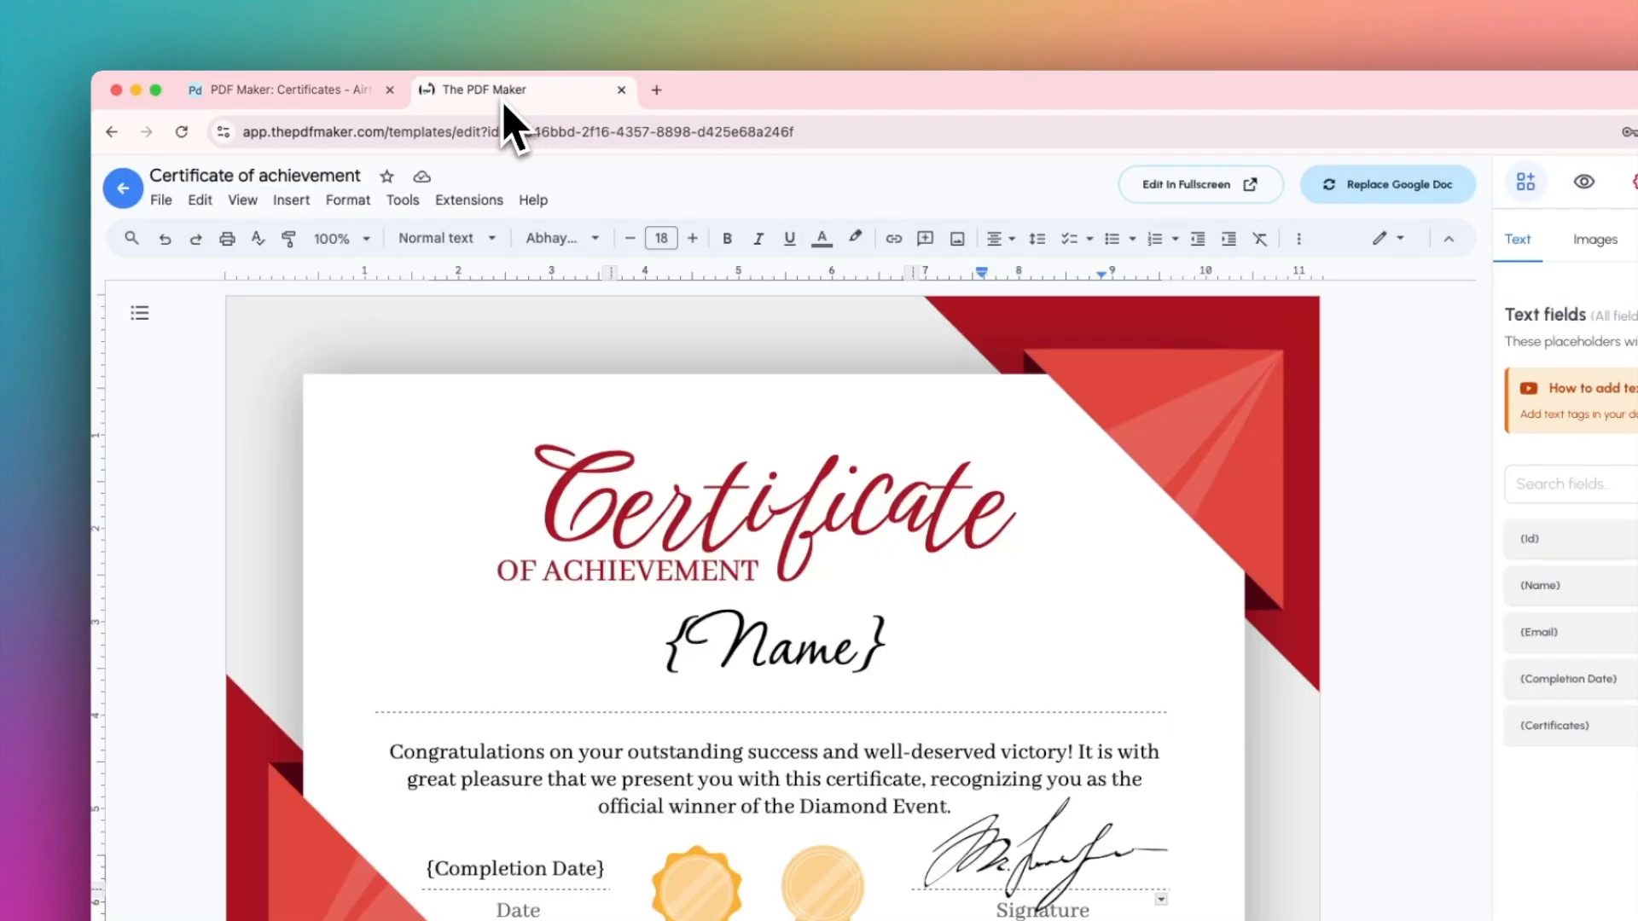
left_click(304, 99)
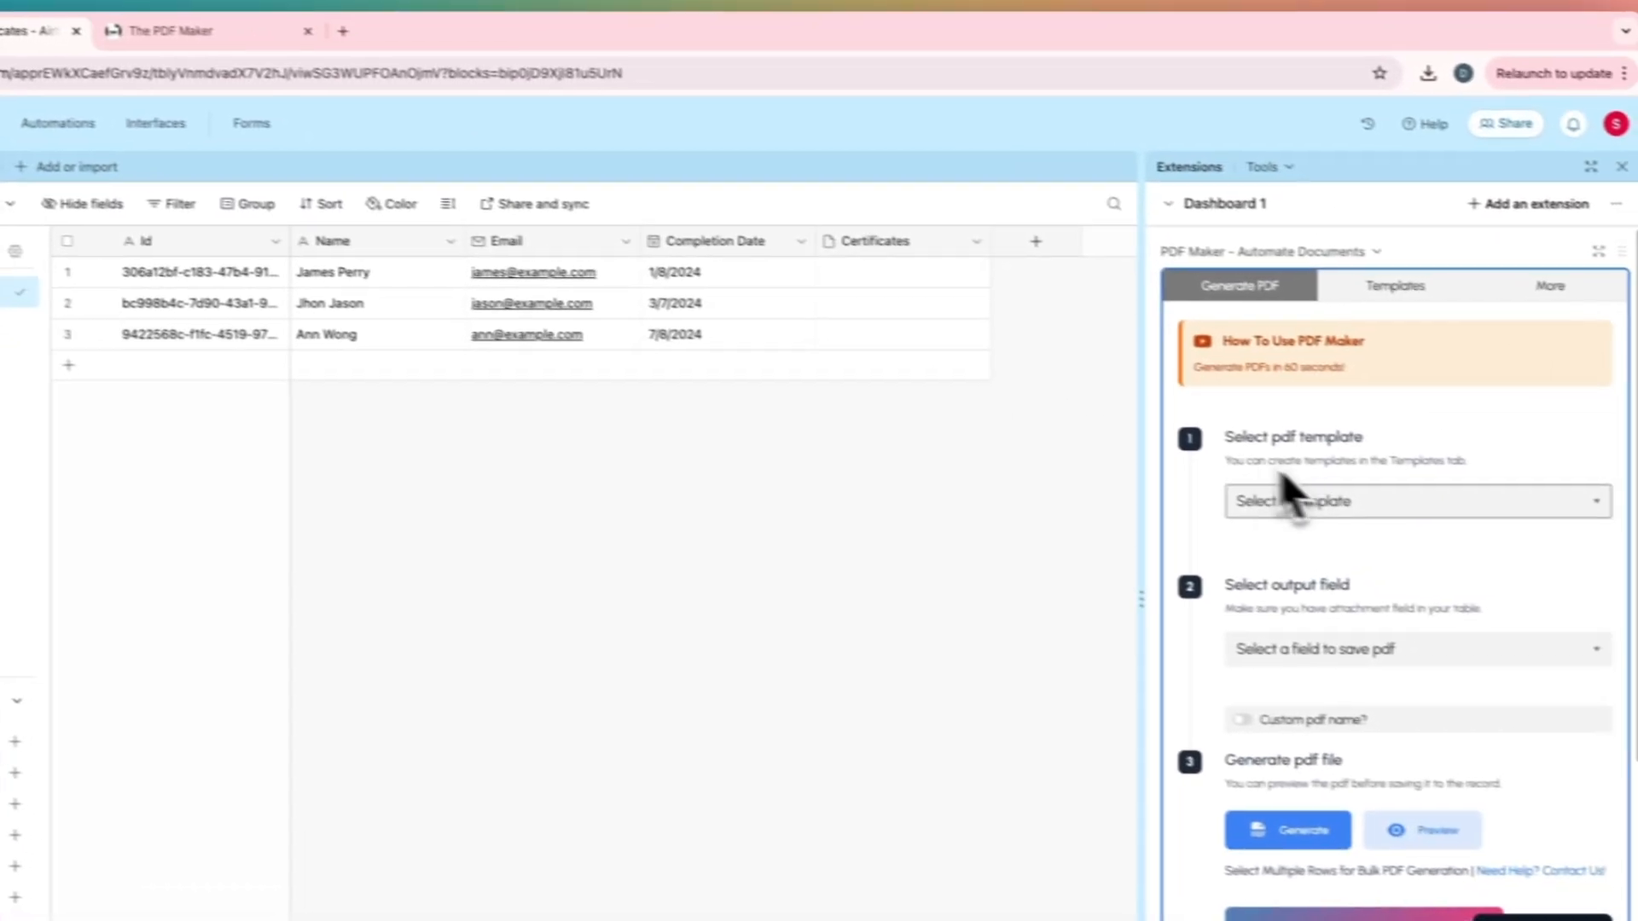
Generate a PDF for the first record using the Certificate template, with Certificates as the output field.
left_click(1292, 499)
left_click(1247, 546)
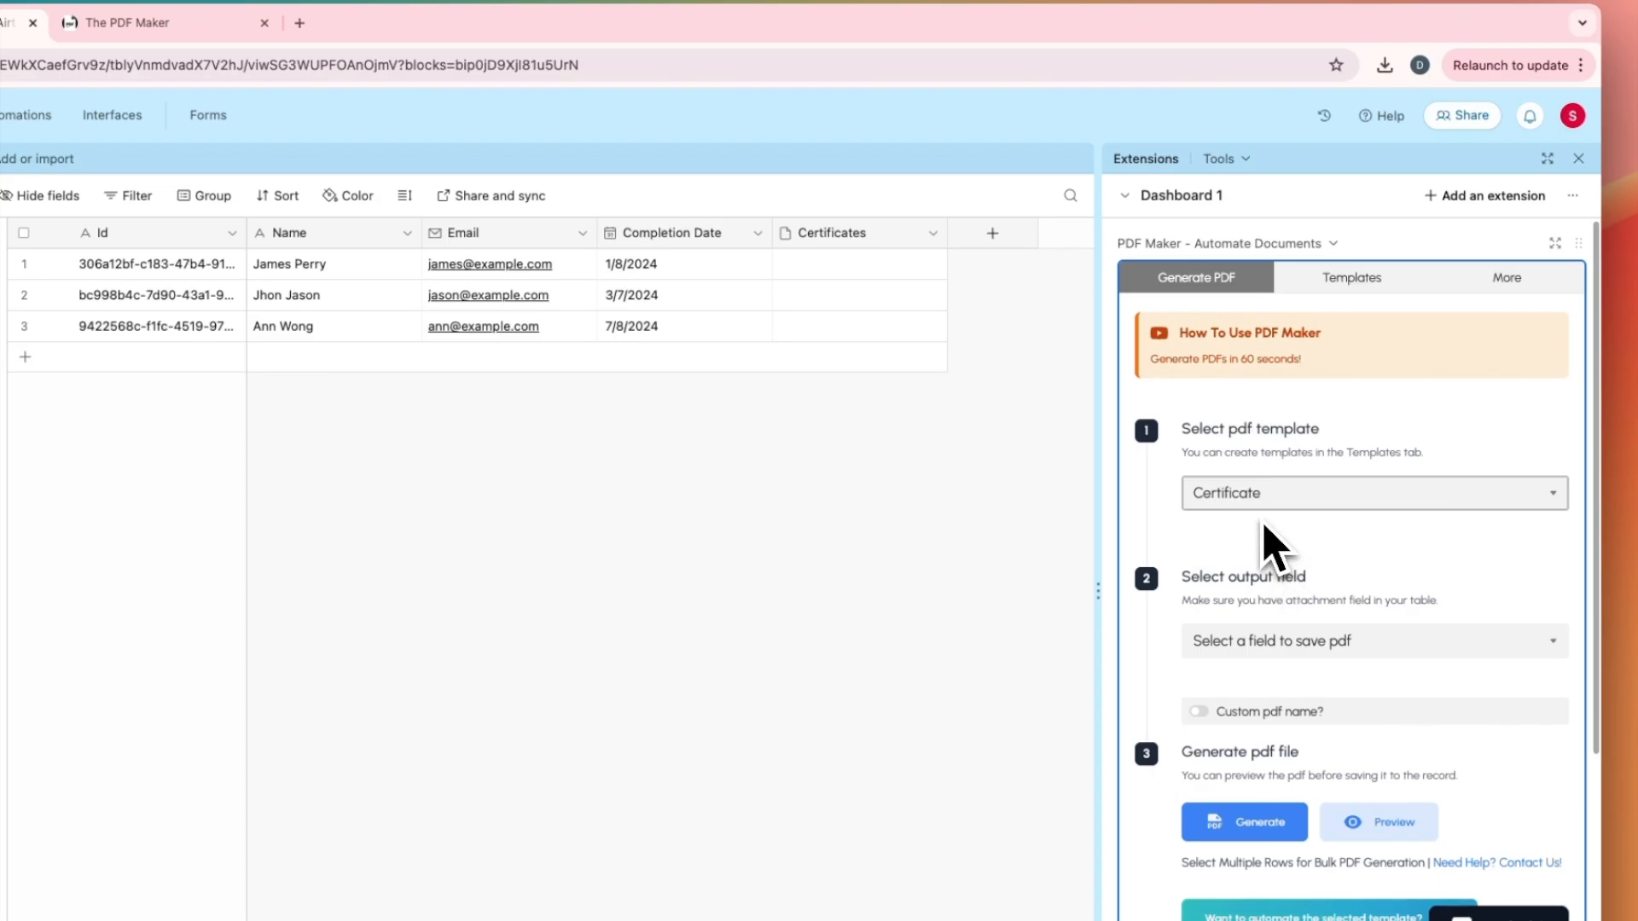
left_click(1284, 644)
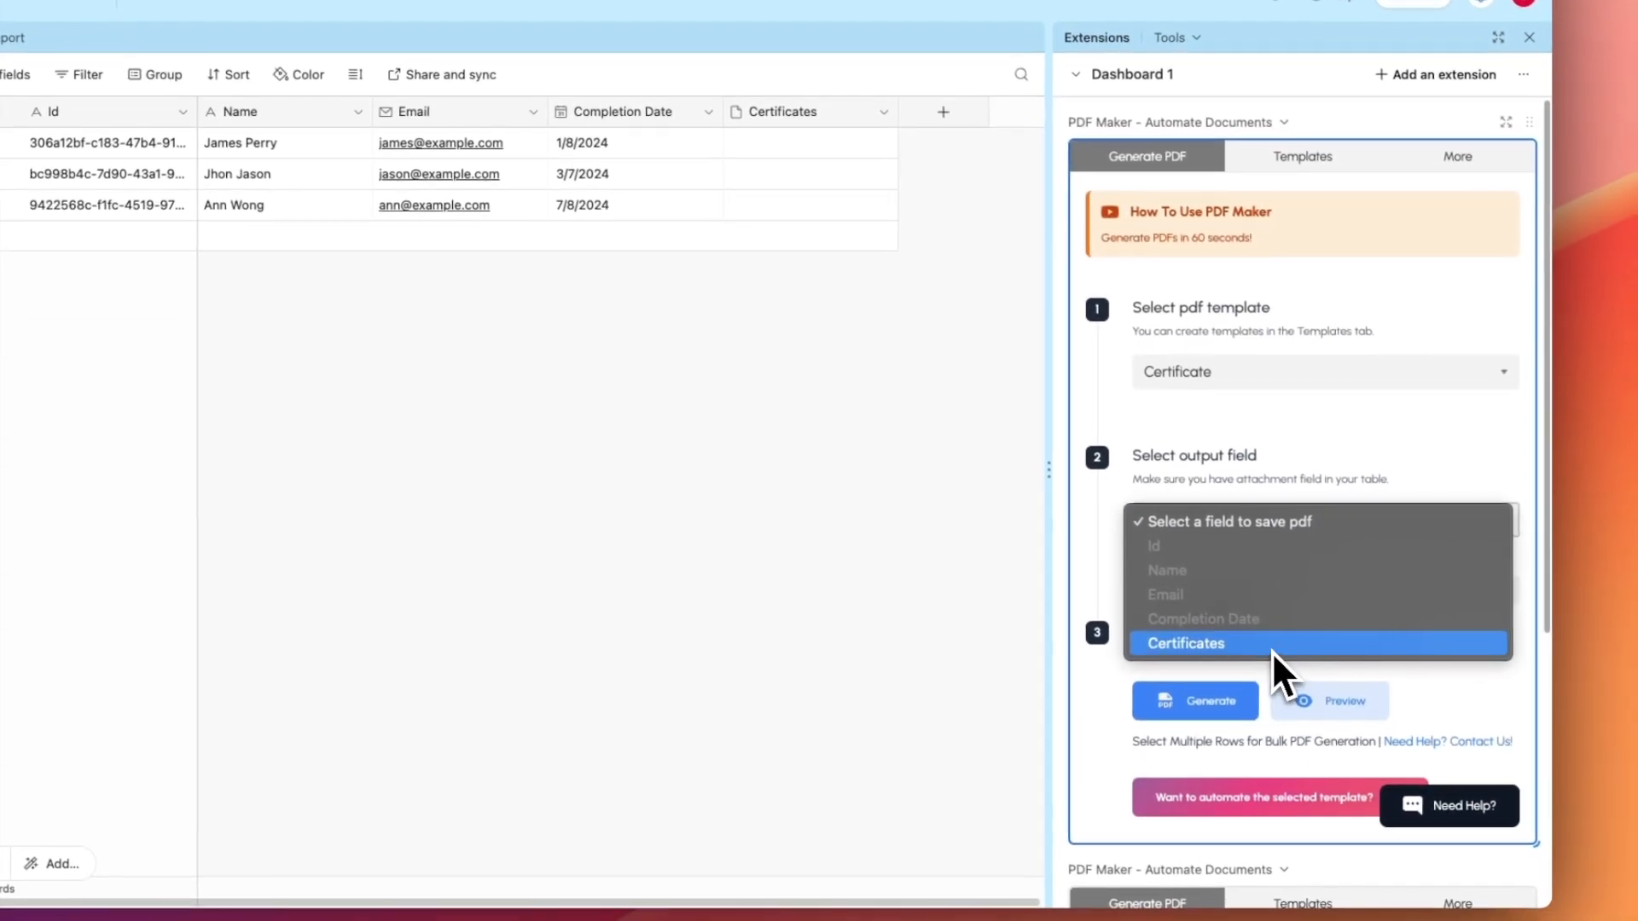
left_click(1322, 765)
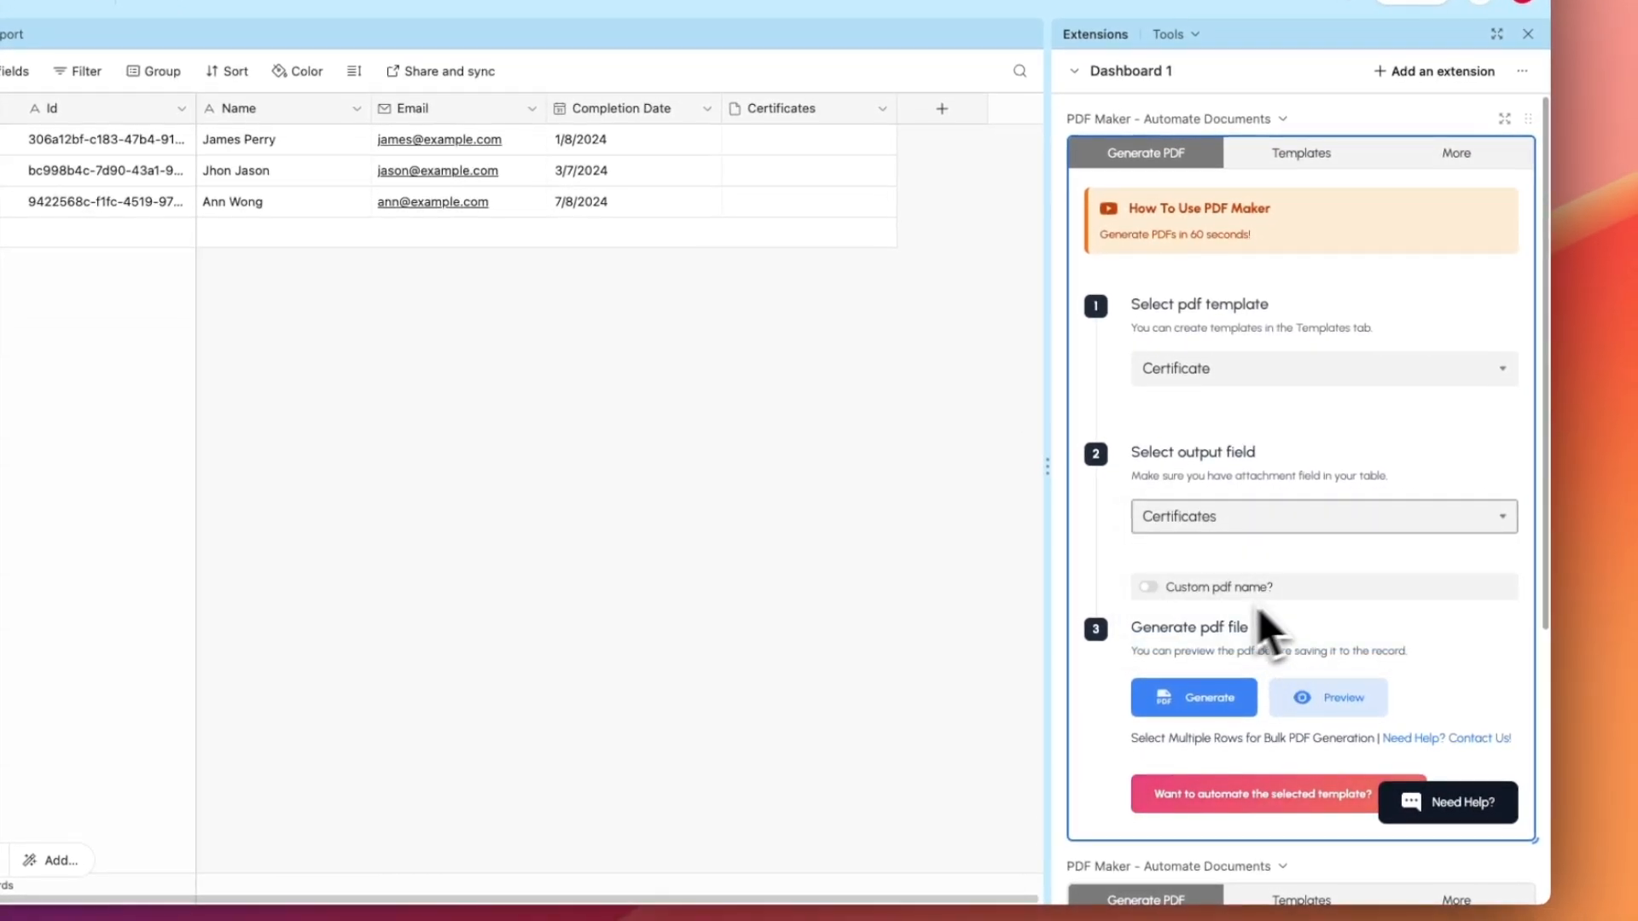
scroll(1262, 606, "down", 1)
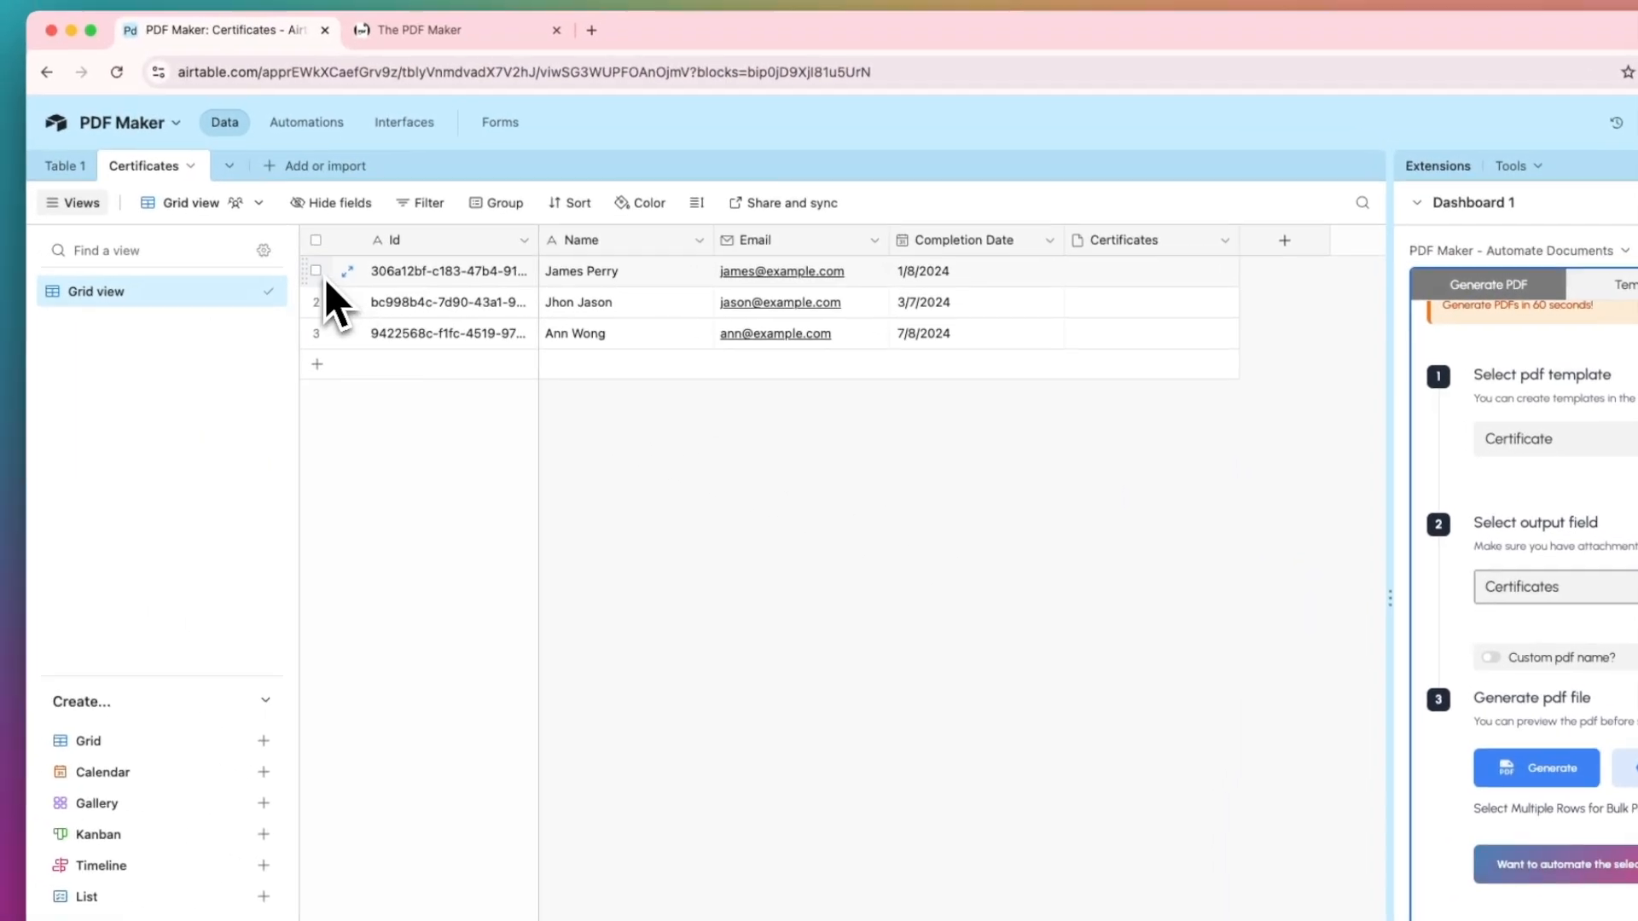
left_click(325, 278)
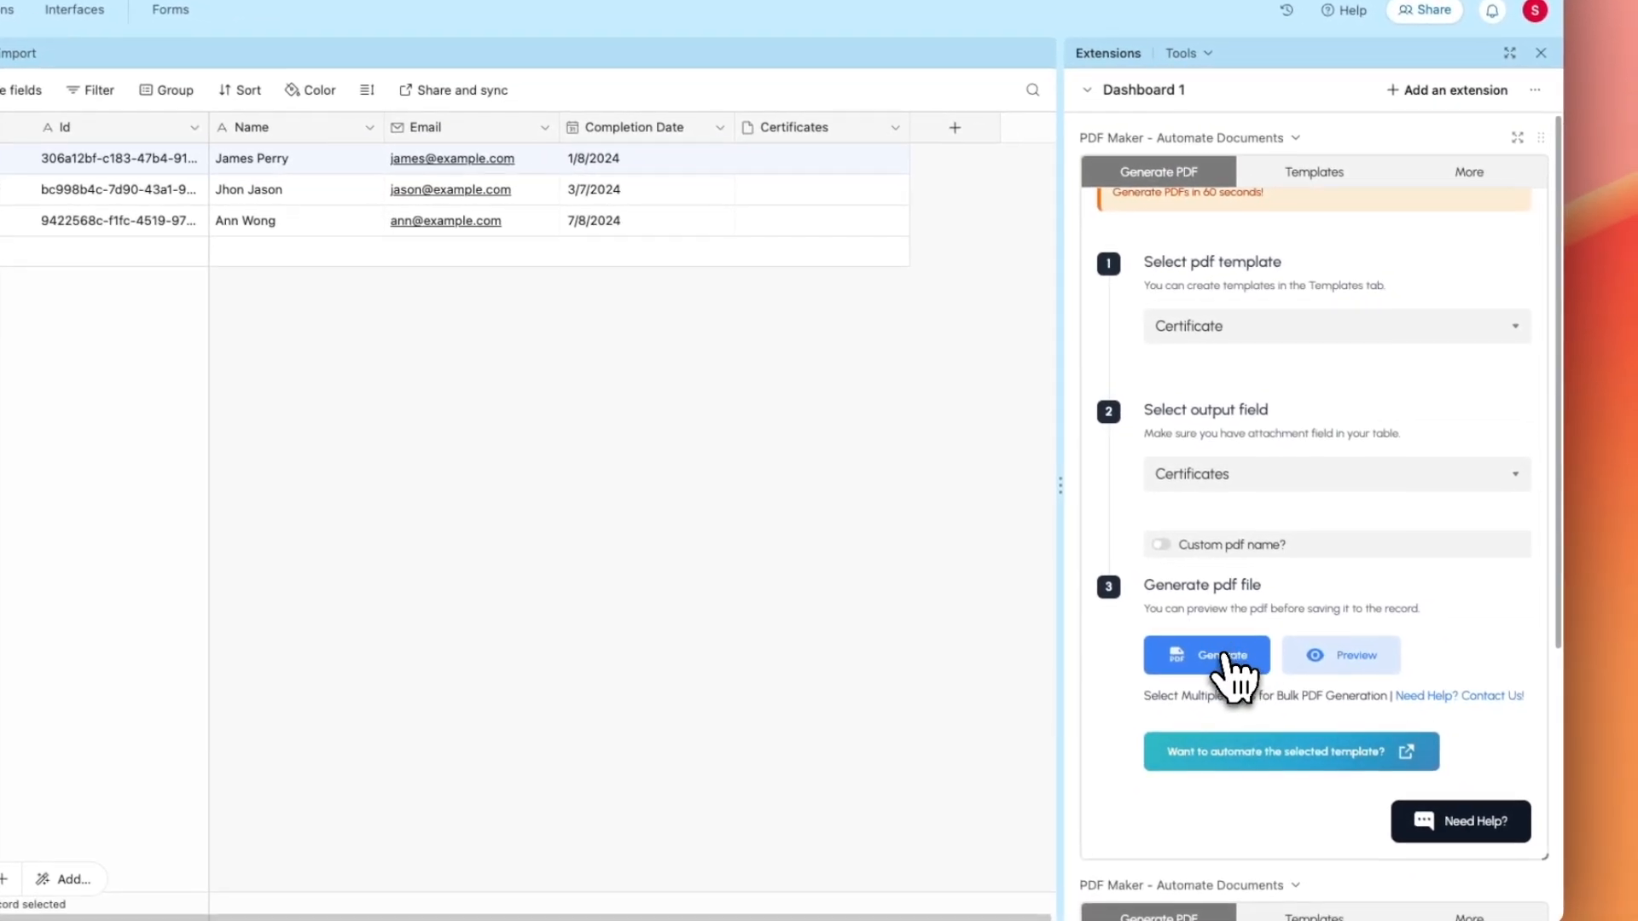
left_click(1232, 657)
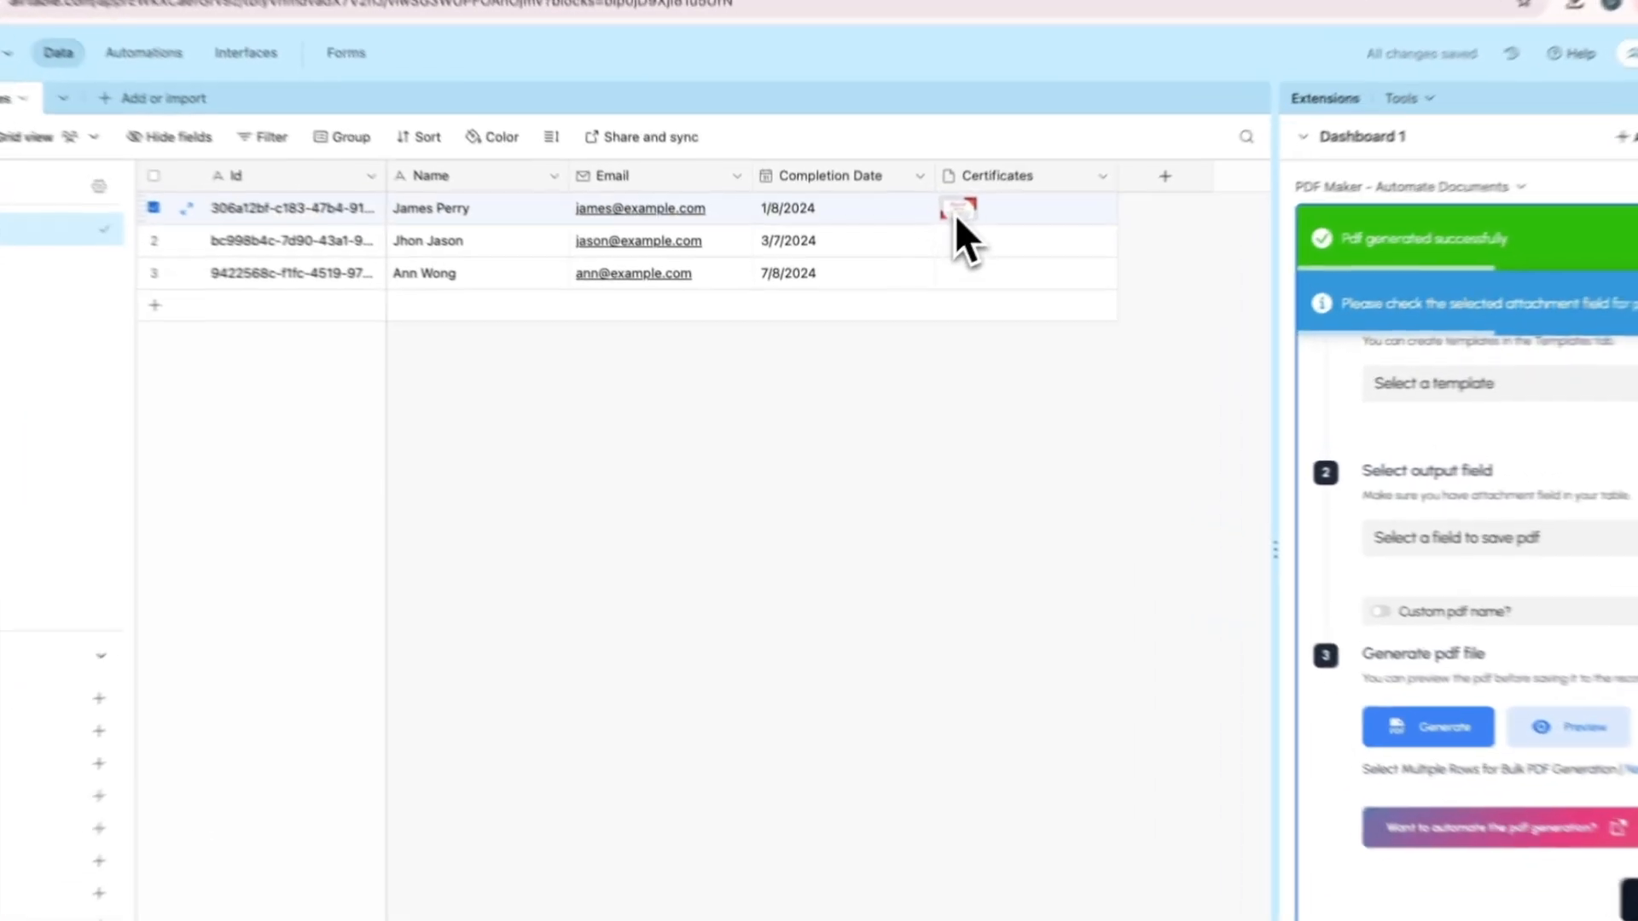
Open the PDF attached to the first record, check the recipient name, date and certificate ID, and close the preview.
left_click(917, 272)
left_click(921, 273)
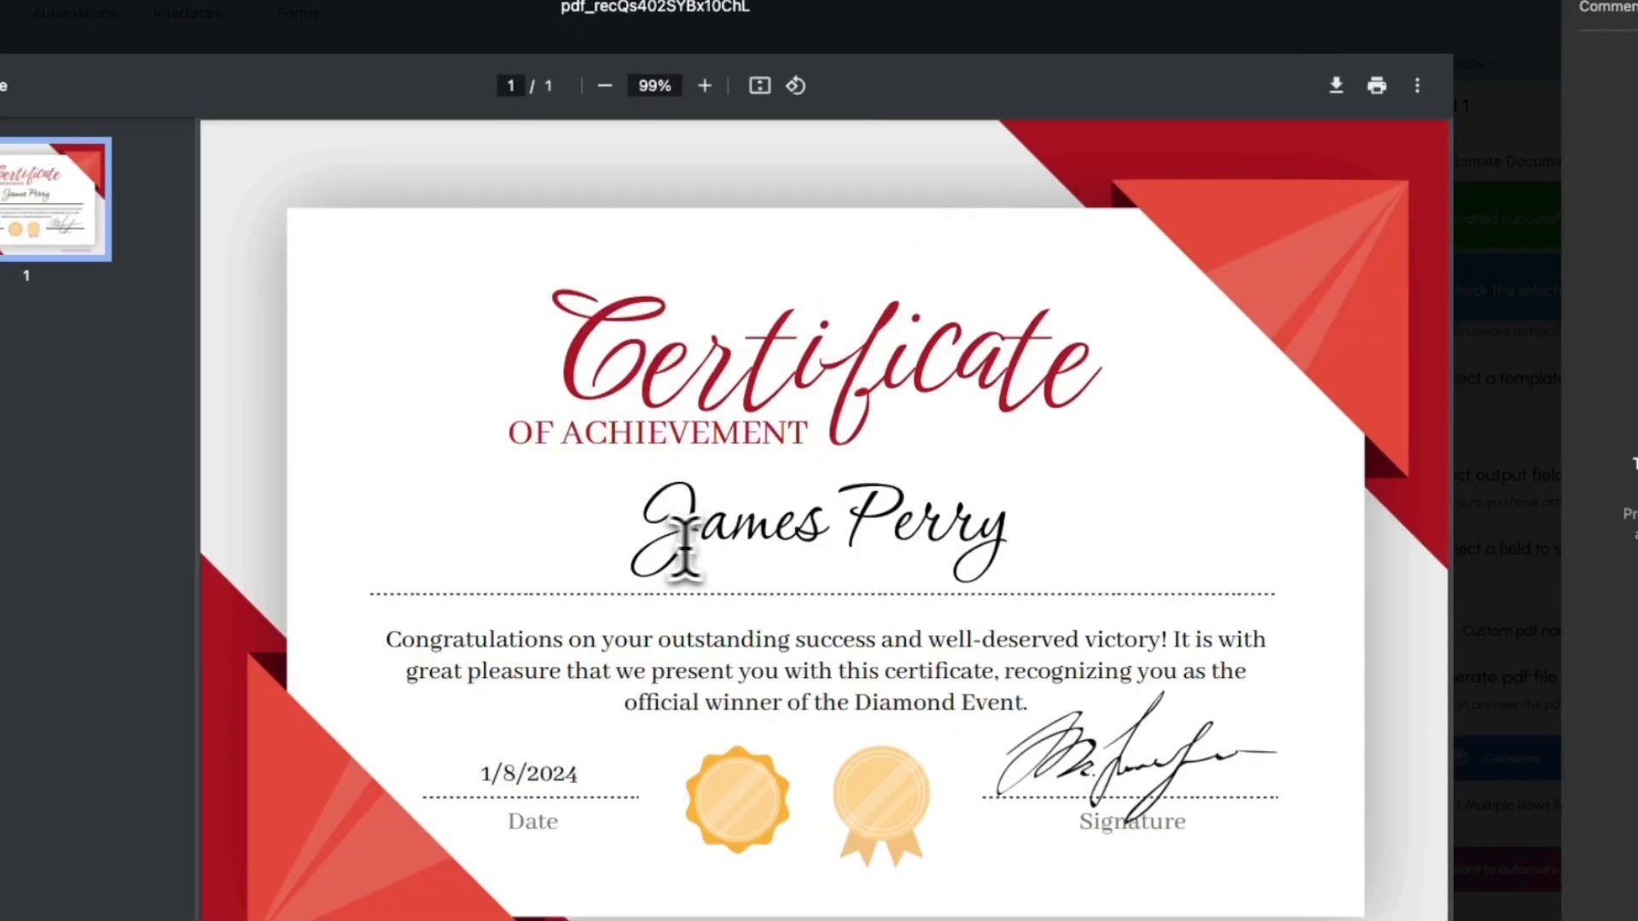
left_click_drag(638, 535, 1048, 538)
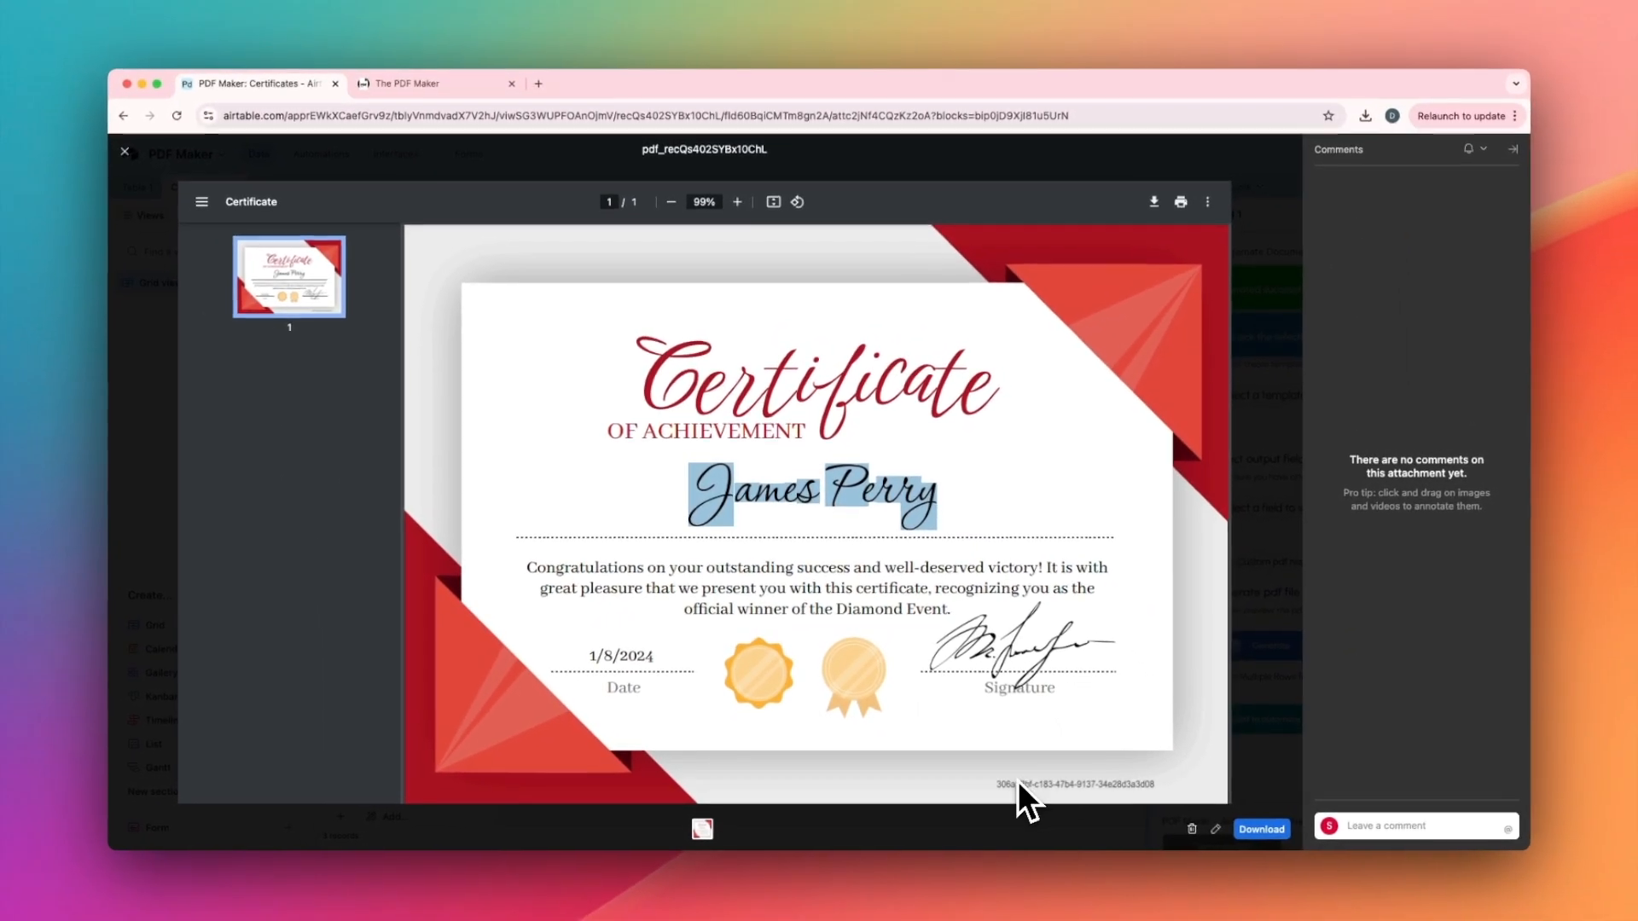
left_click(1252, 498)
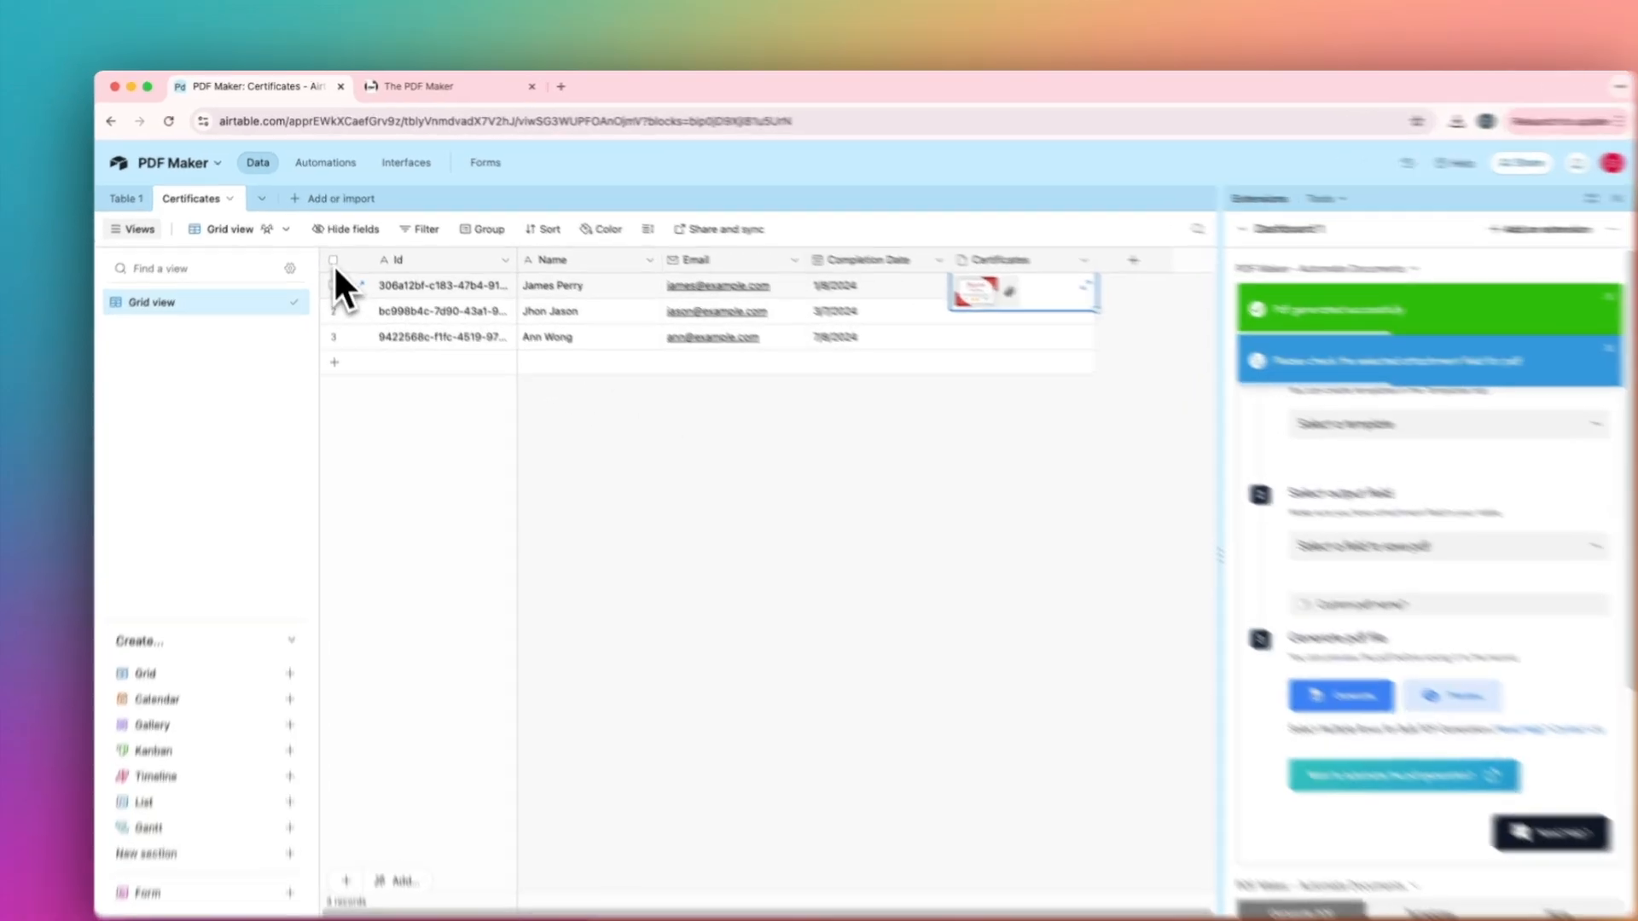
Select all records, generate their PDFs from the Certificate template with Certificates as the output field, and clear the record selection.
left_click(329, 245)
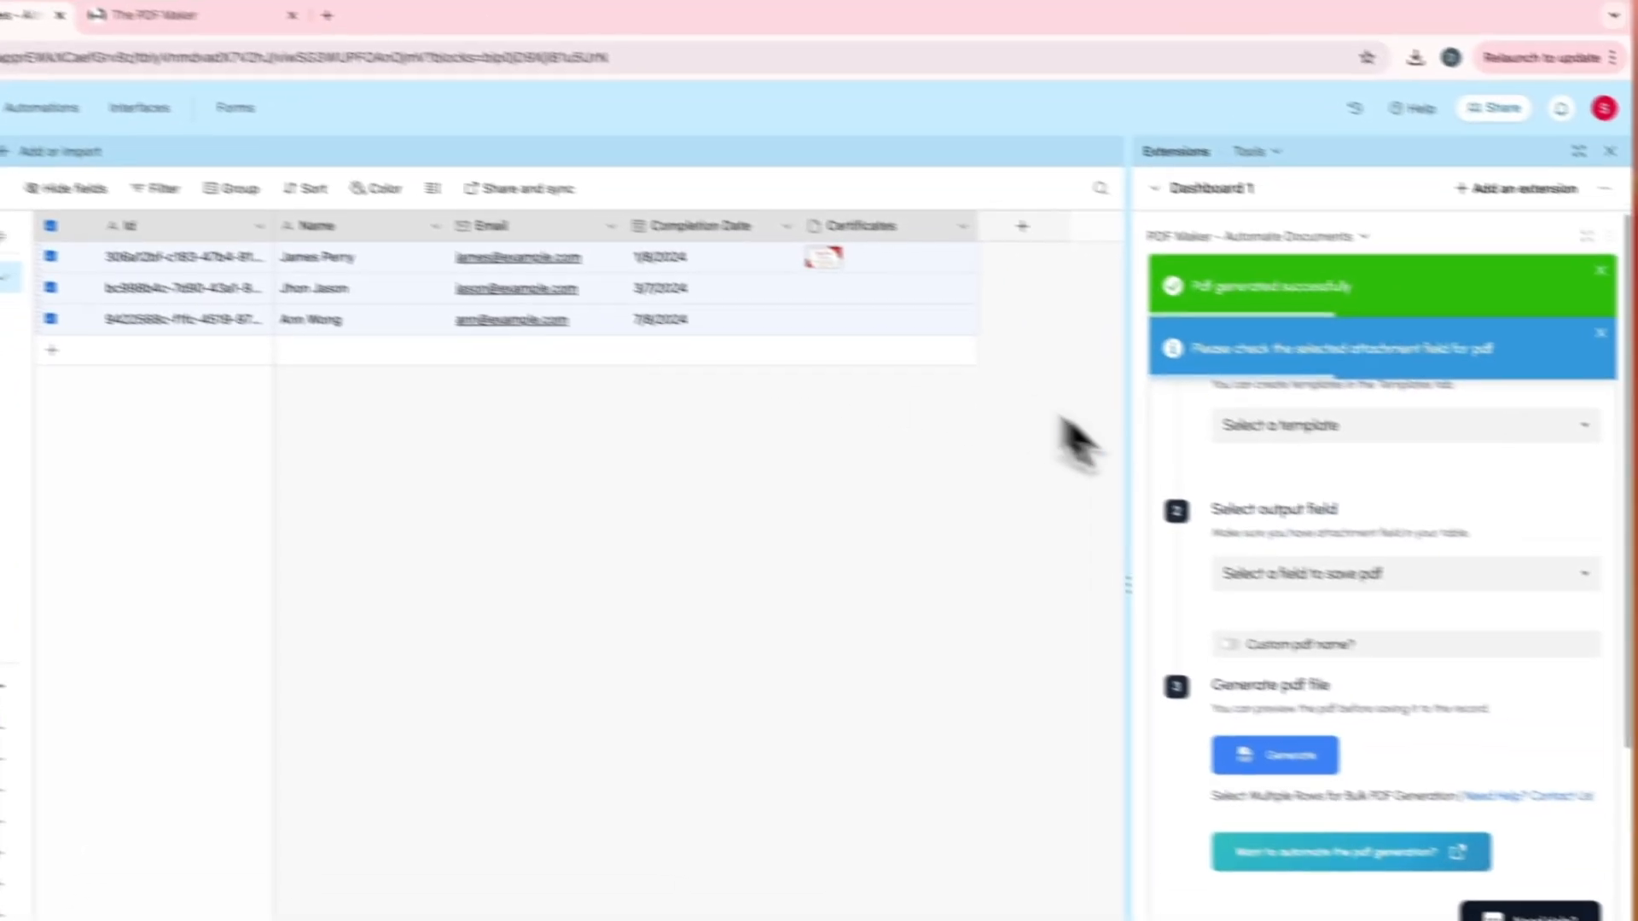
scroll(1322, 523, "up", 1)
left_click(1326, 460)
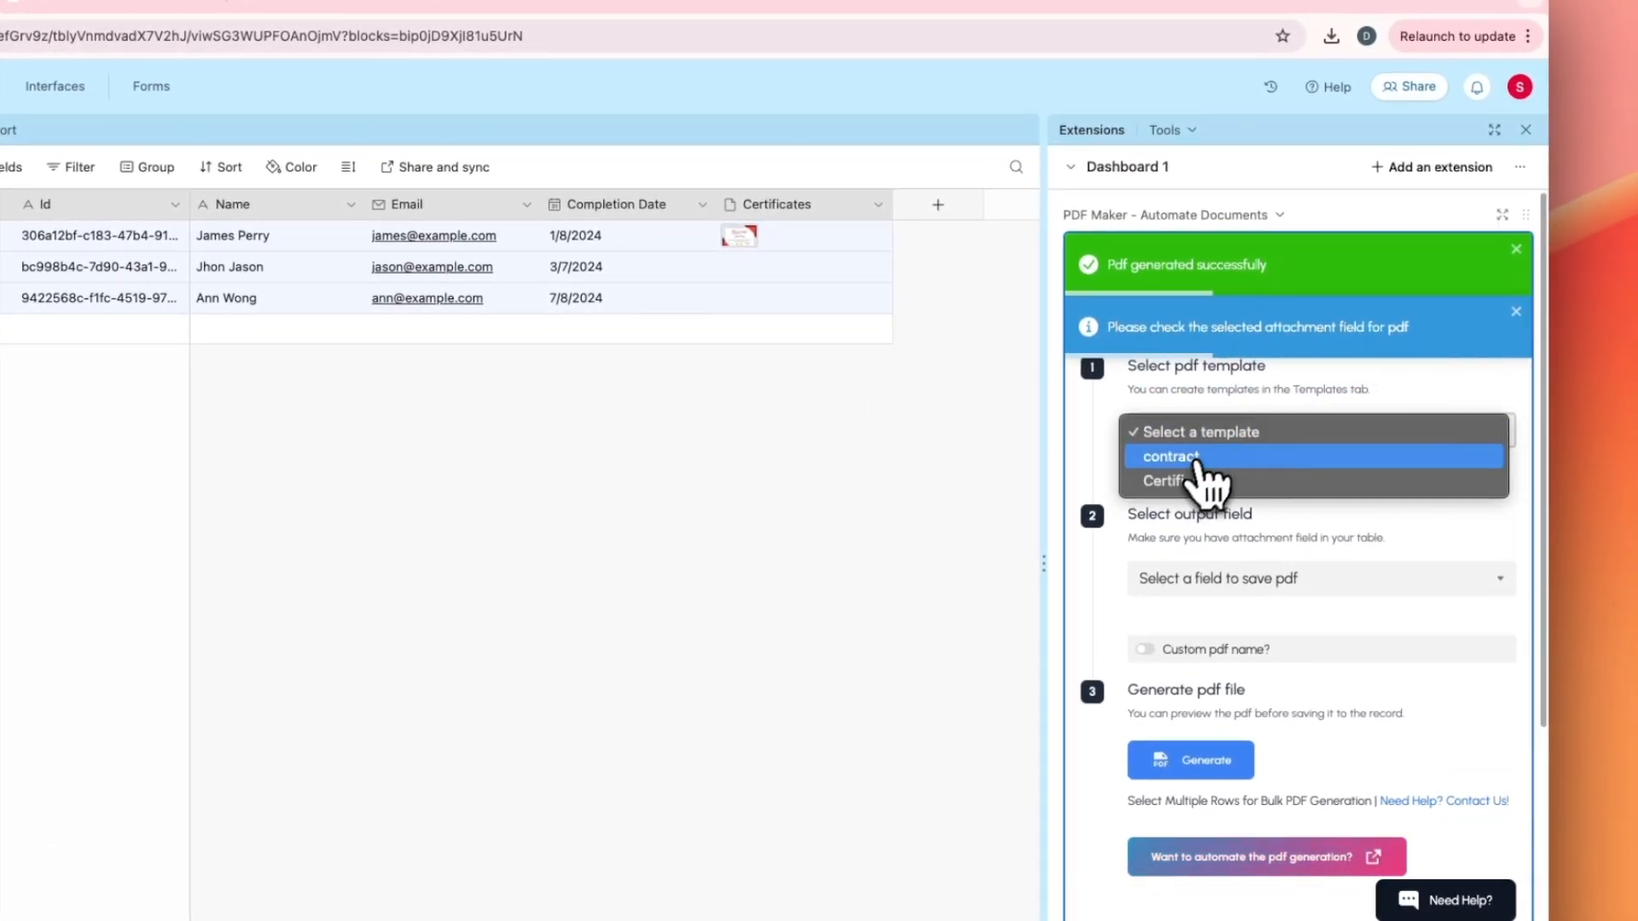
left_click(1198, 482)
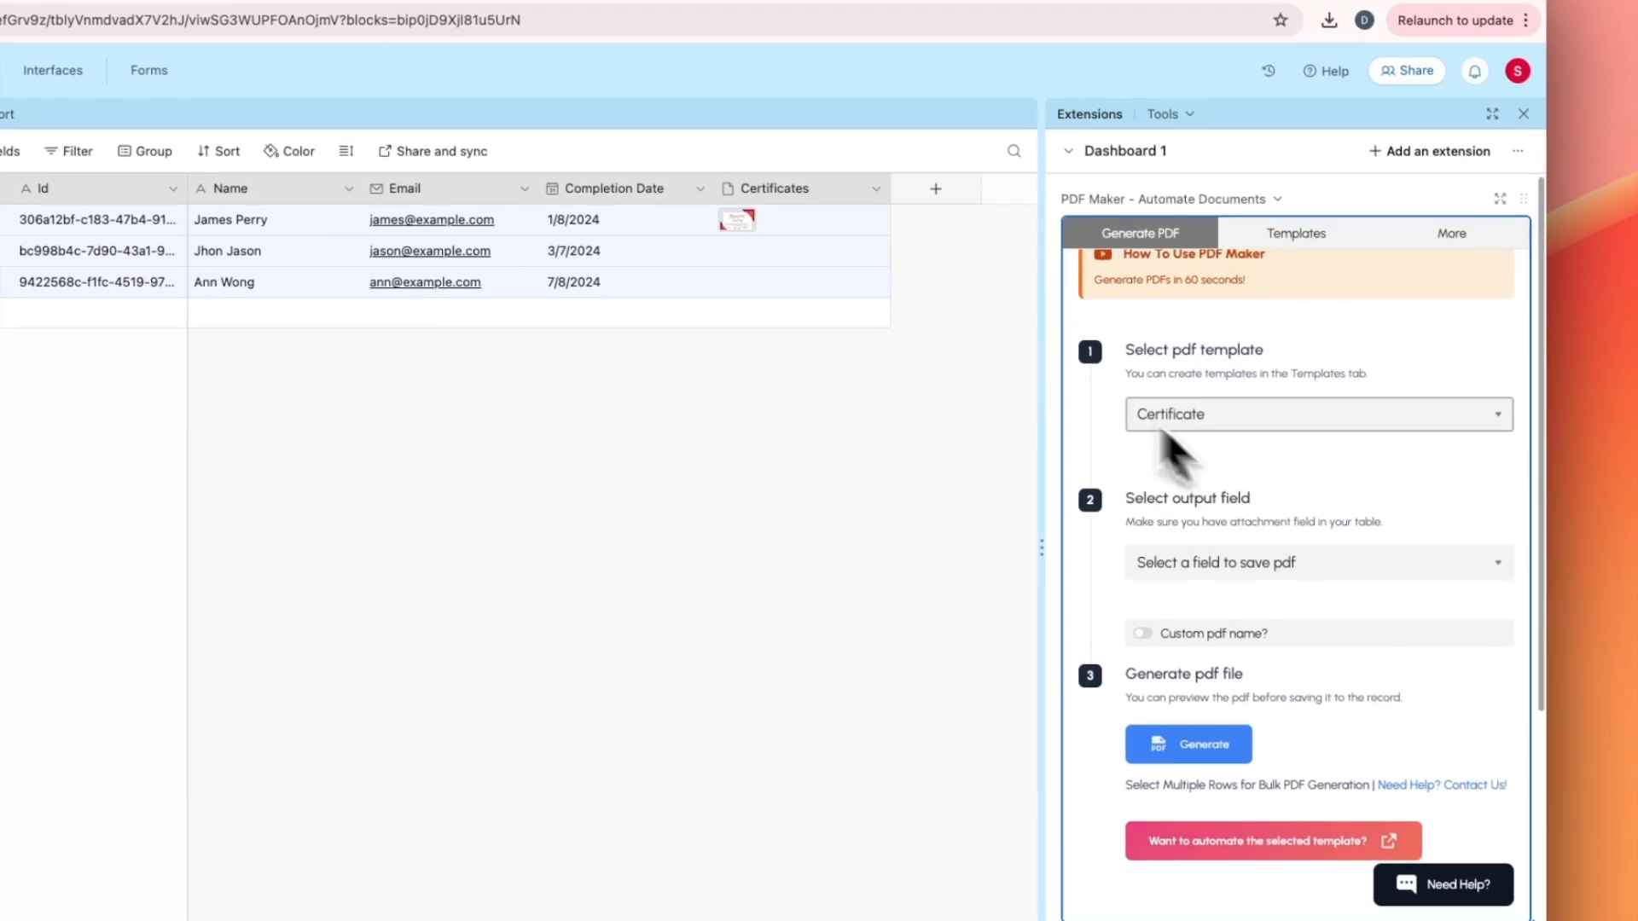
left_click(1223, 573)
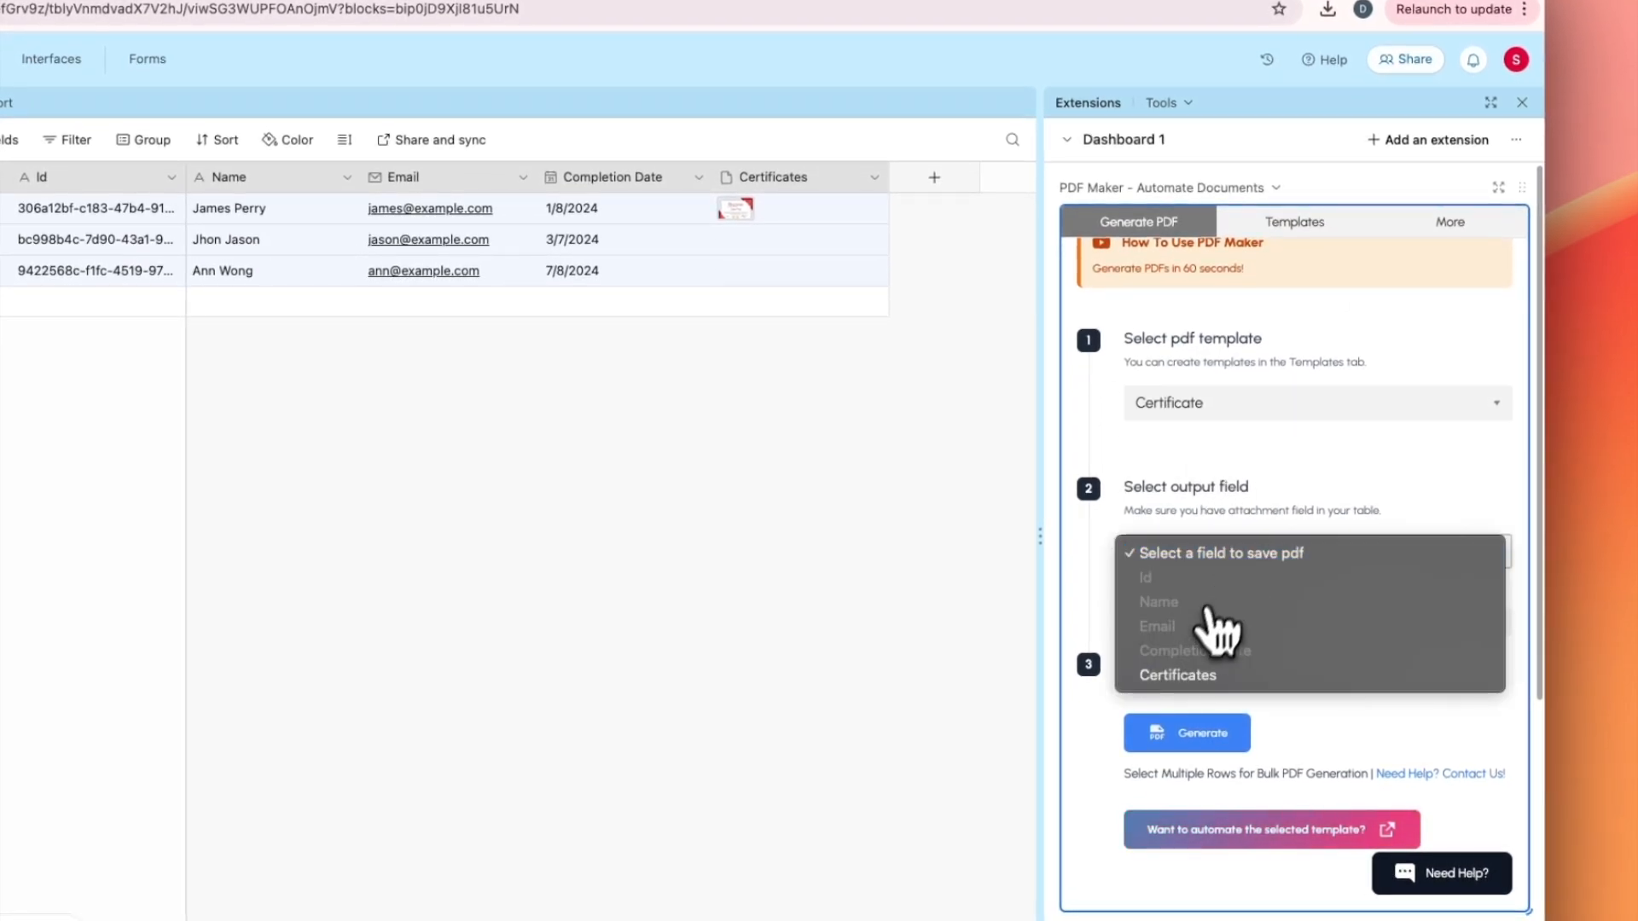
left_click(1199, 675)
left_click(1197, 736)
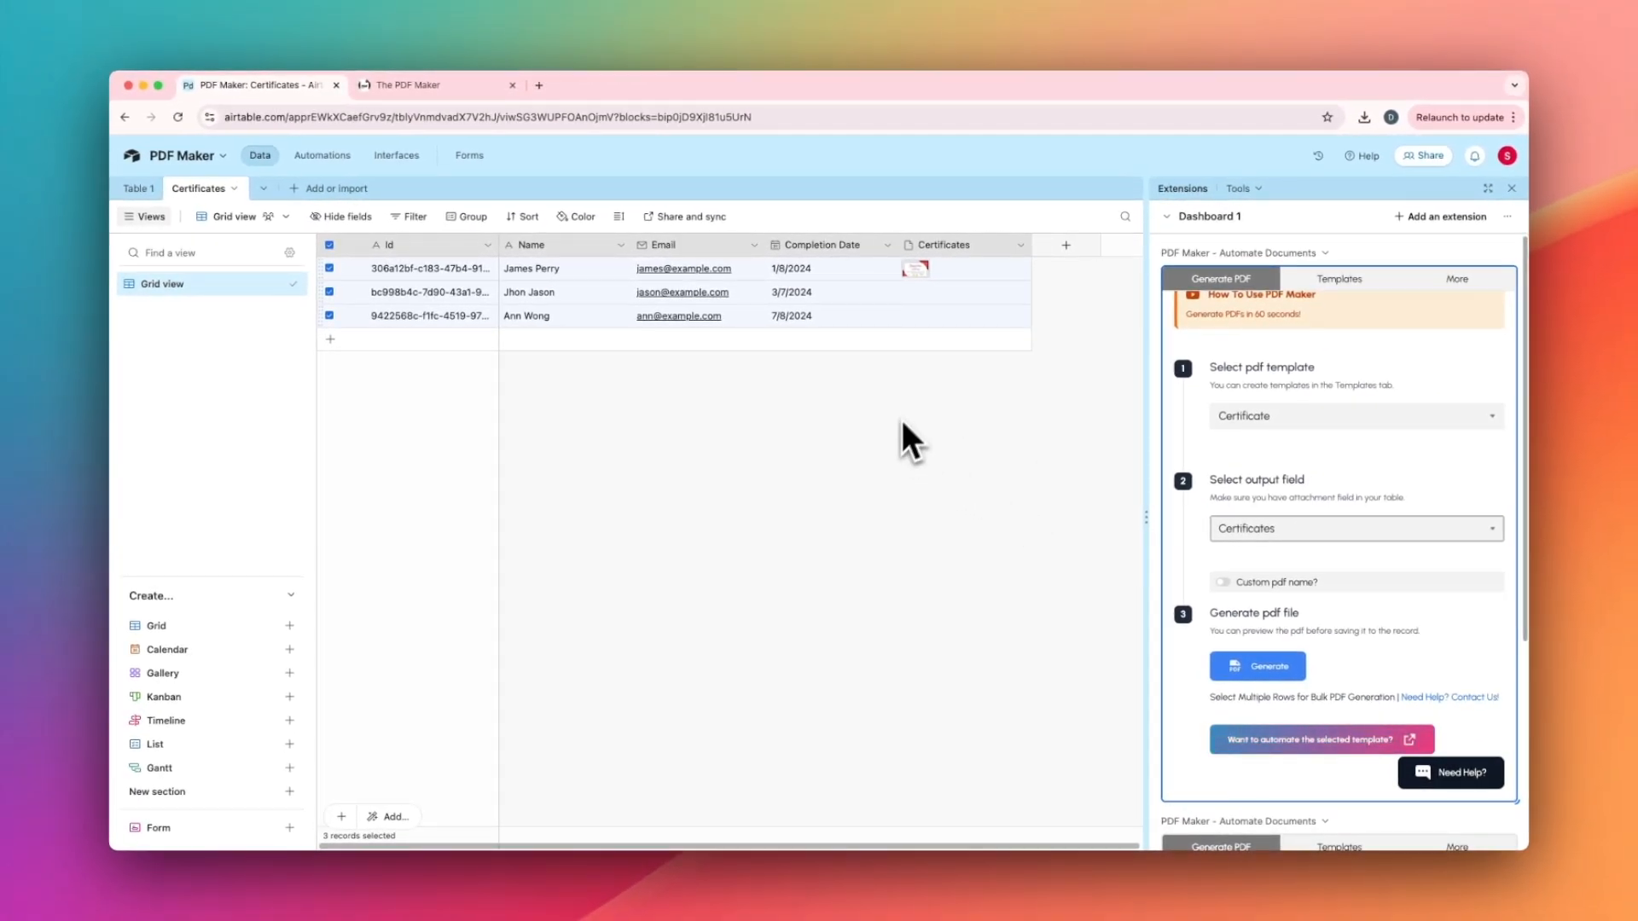
left_click(934, 409)
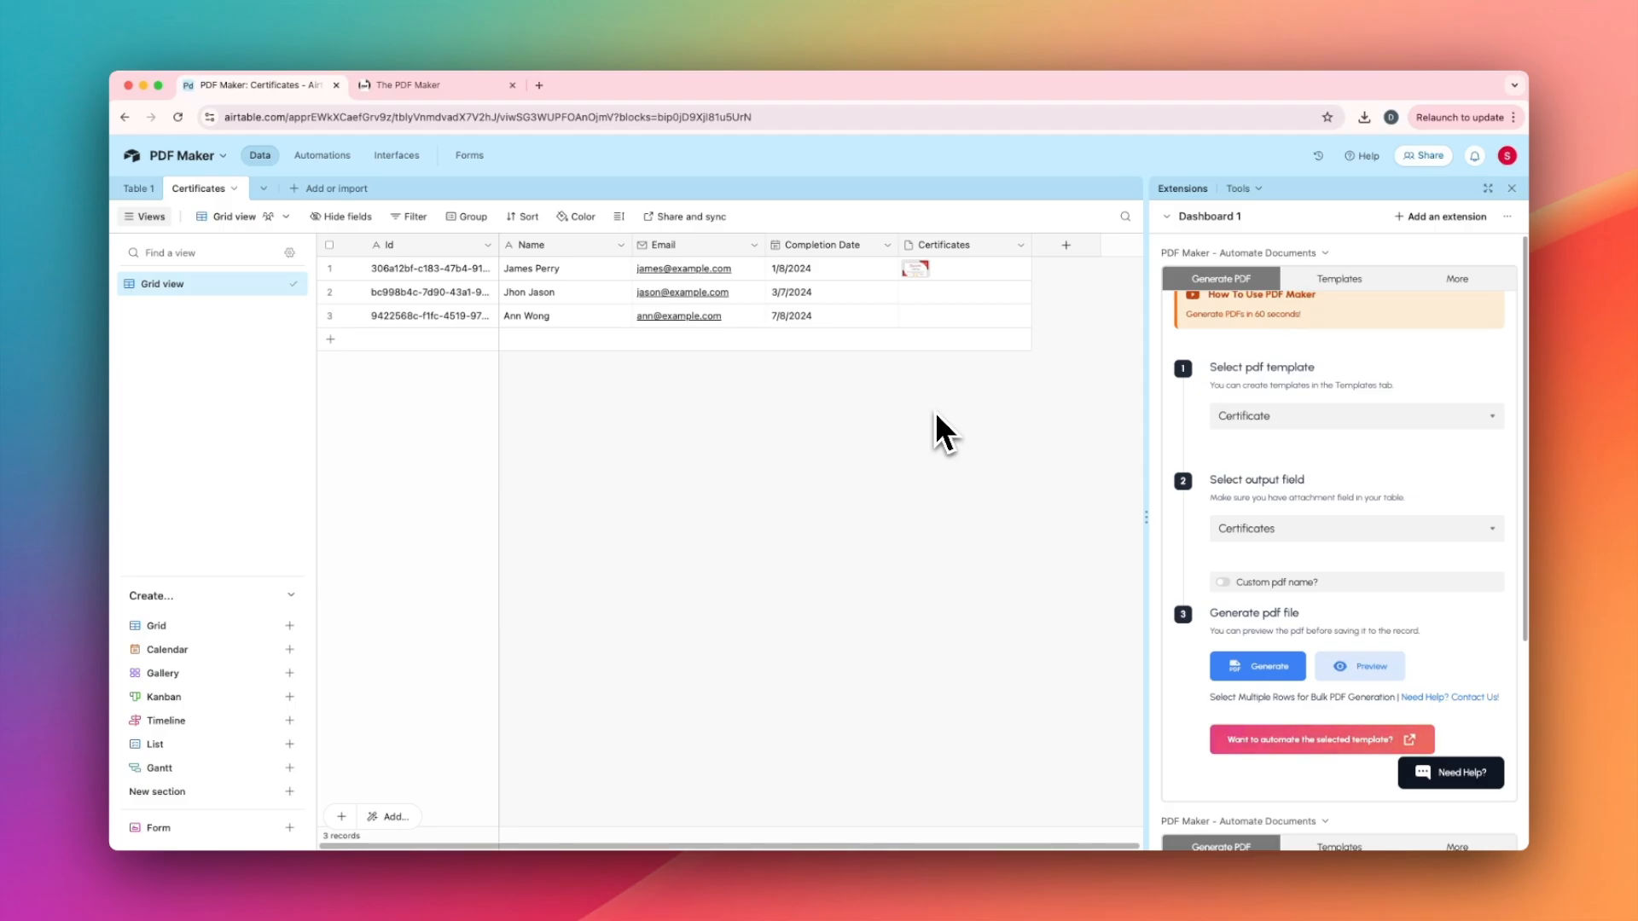
Switch to The PDF Maker, open the Certificate template's automation page, view the webhook option and return to Airtable.
left_click(459, 90)
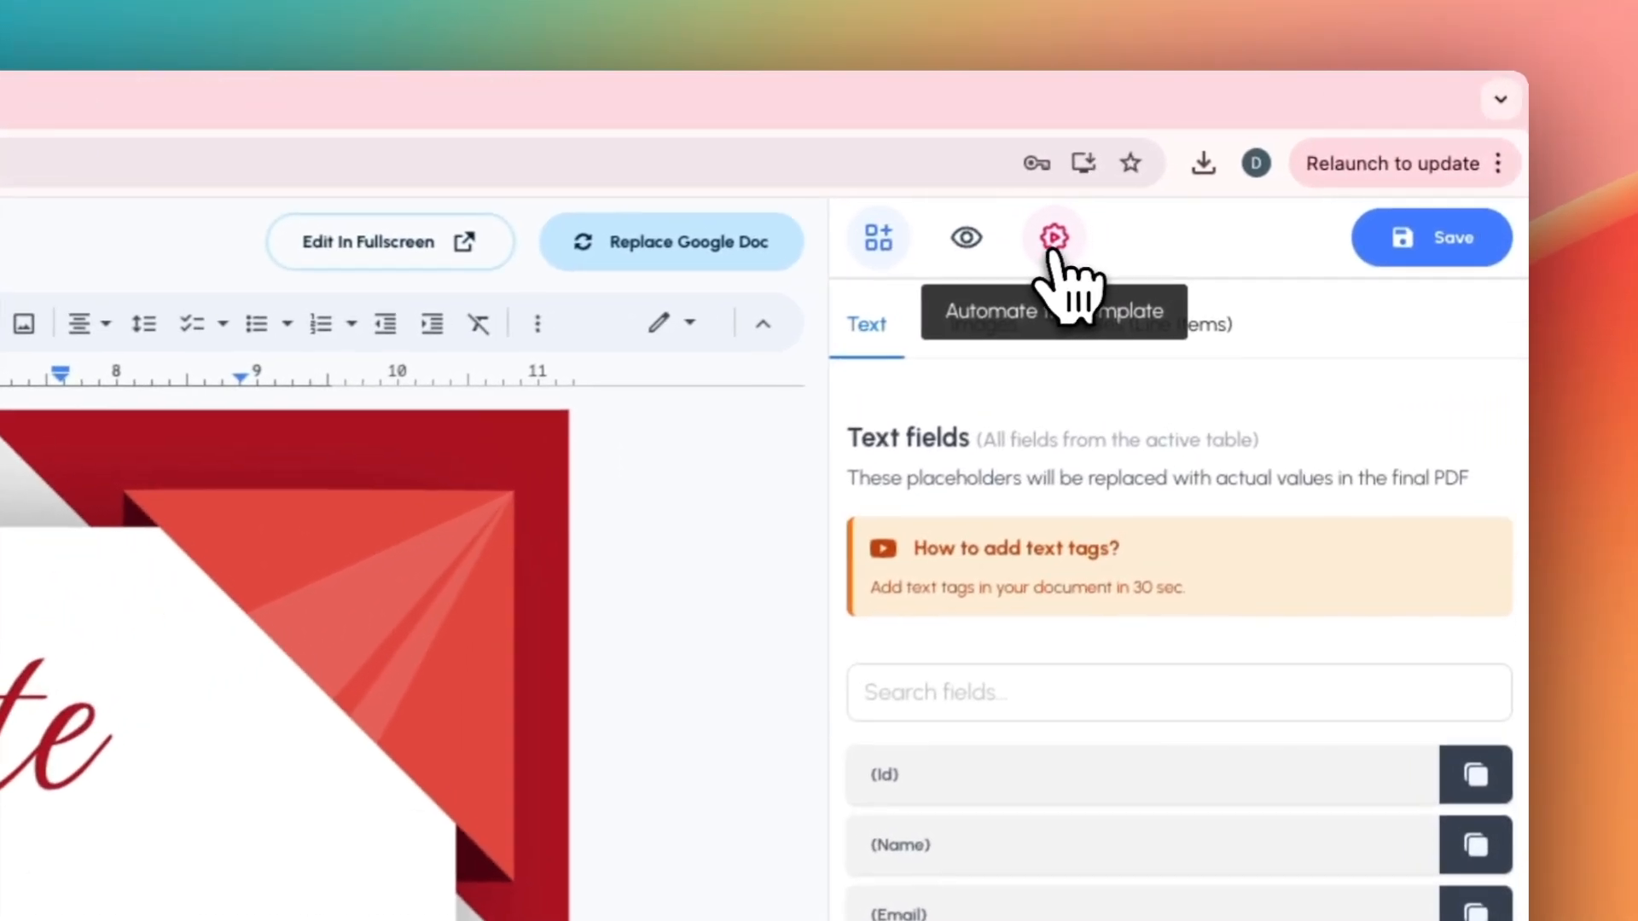
left_click(1052, 253)
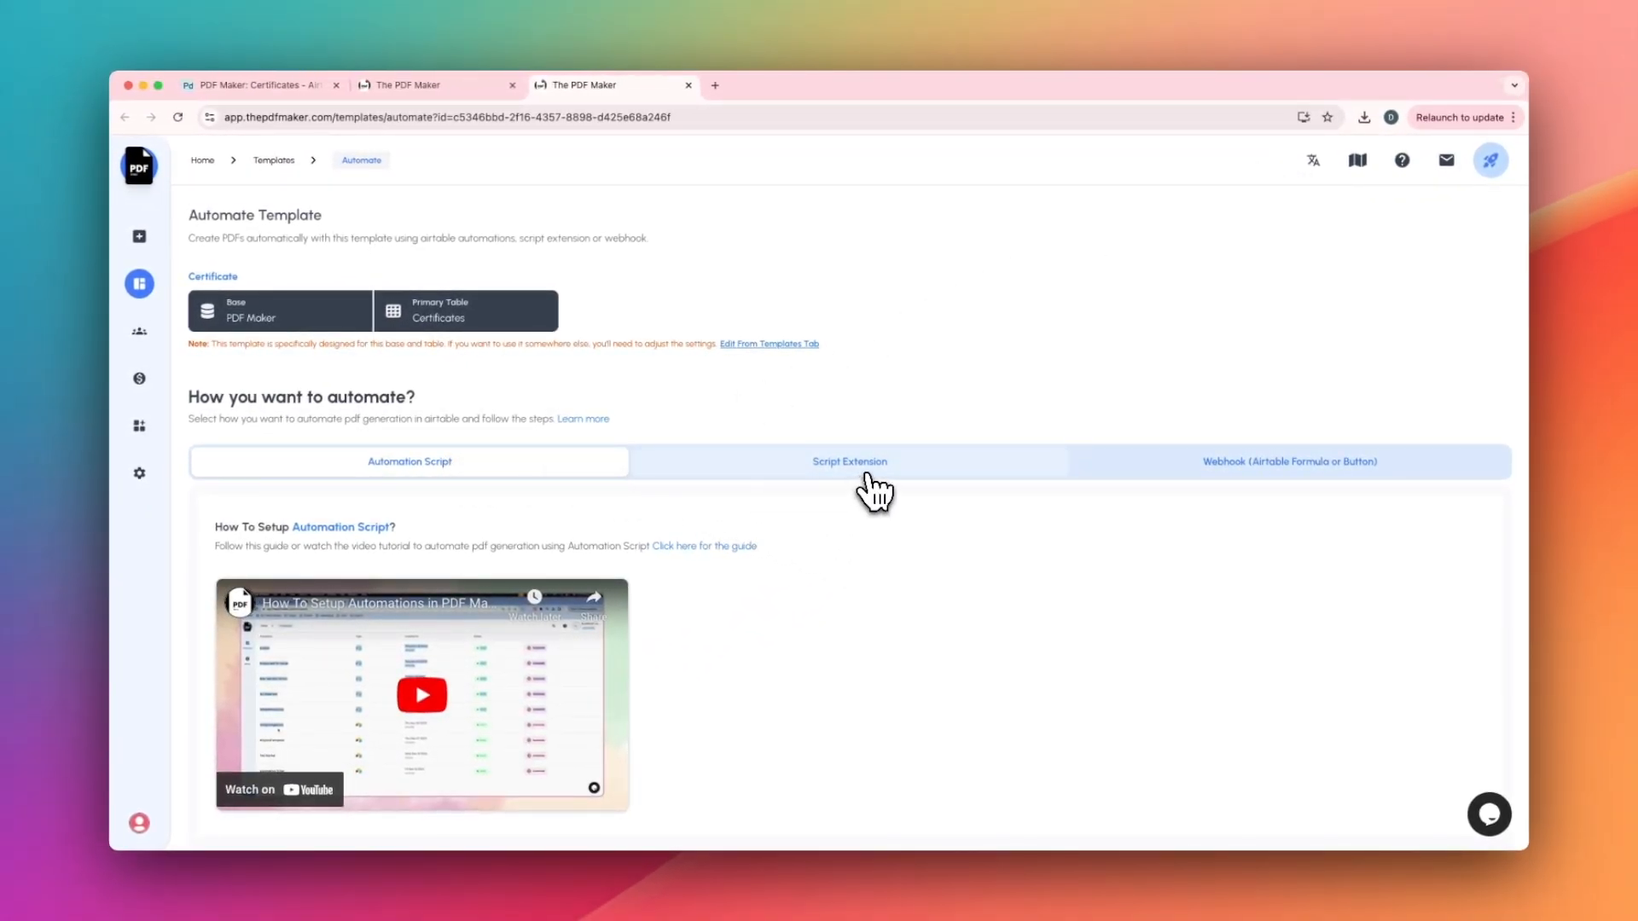
left_click(1250, 474)
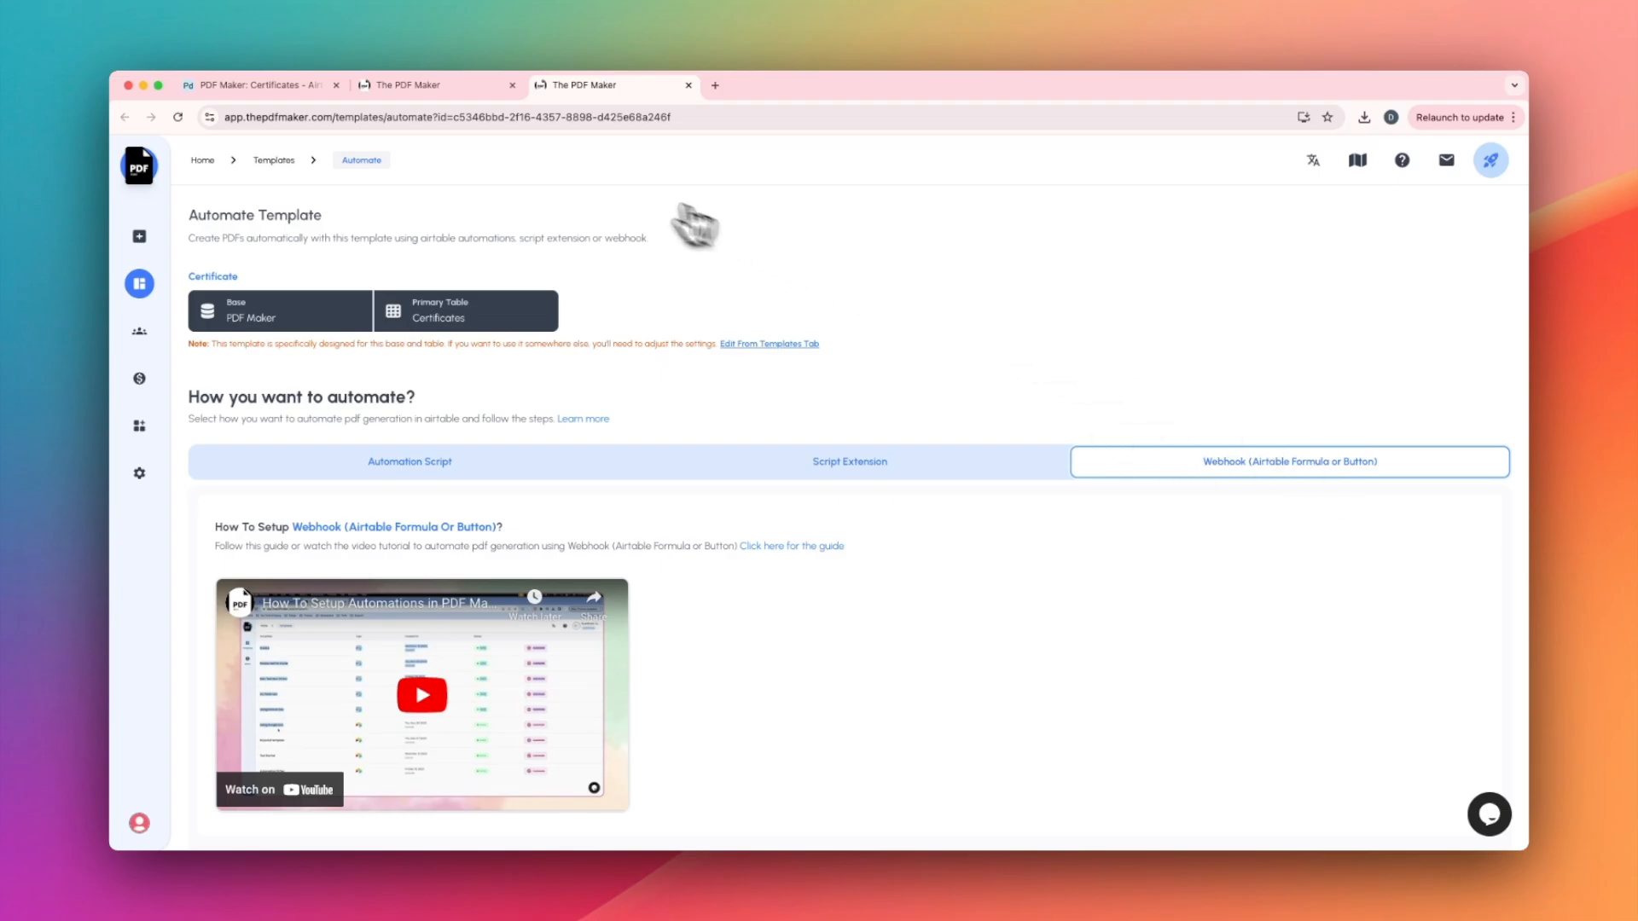
left_click(411, 83)
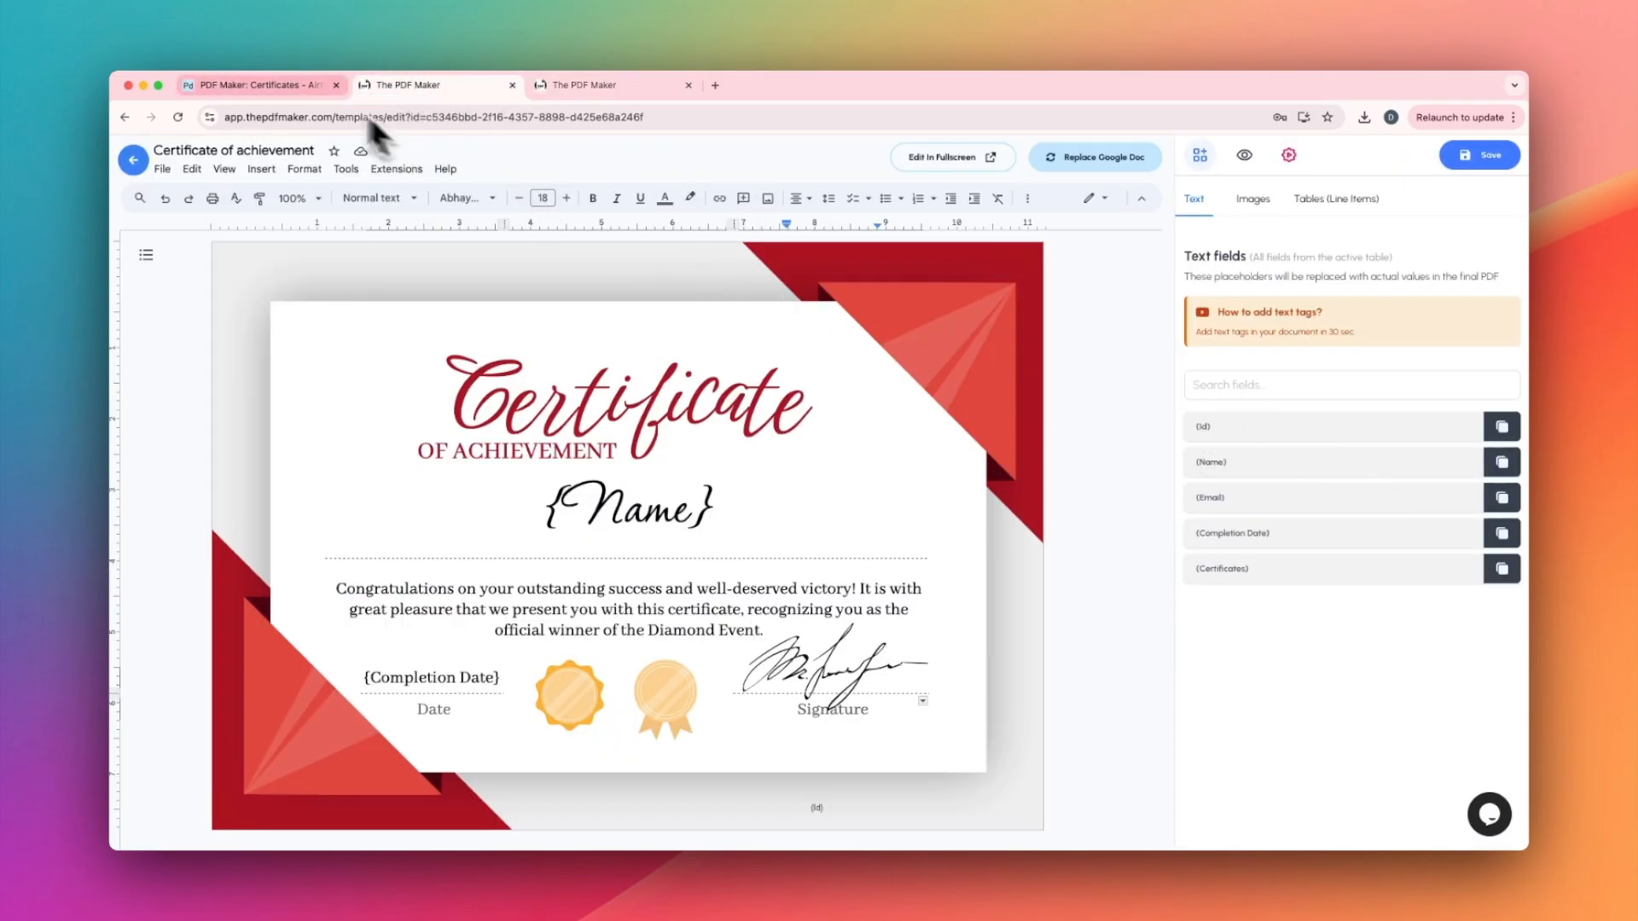
left_click(307, 87)
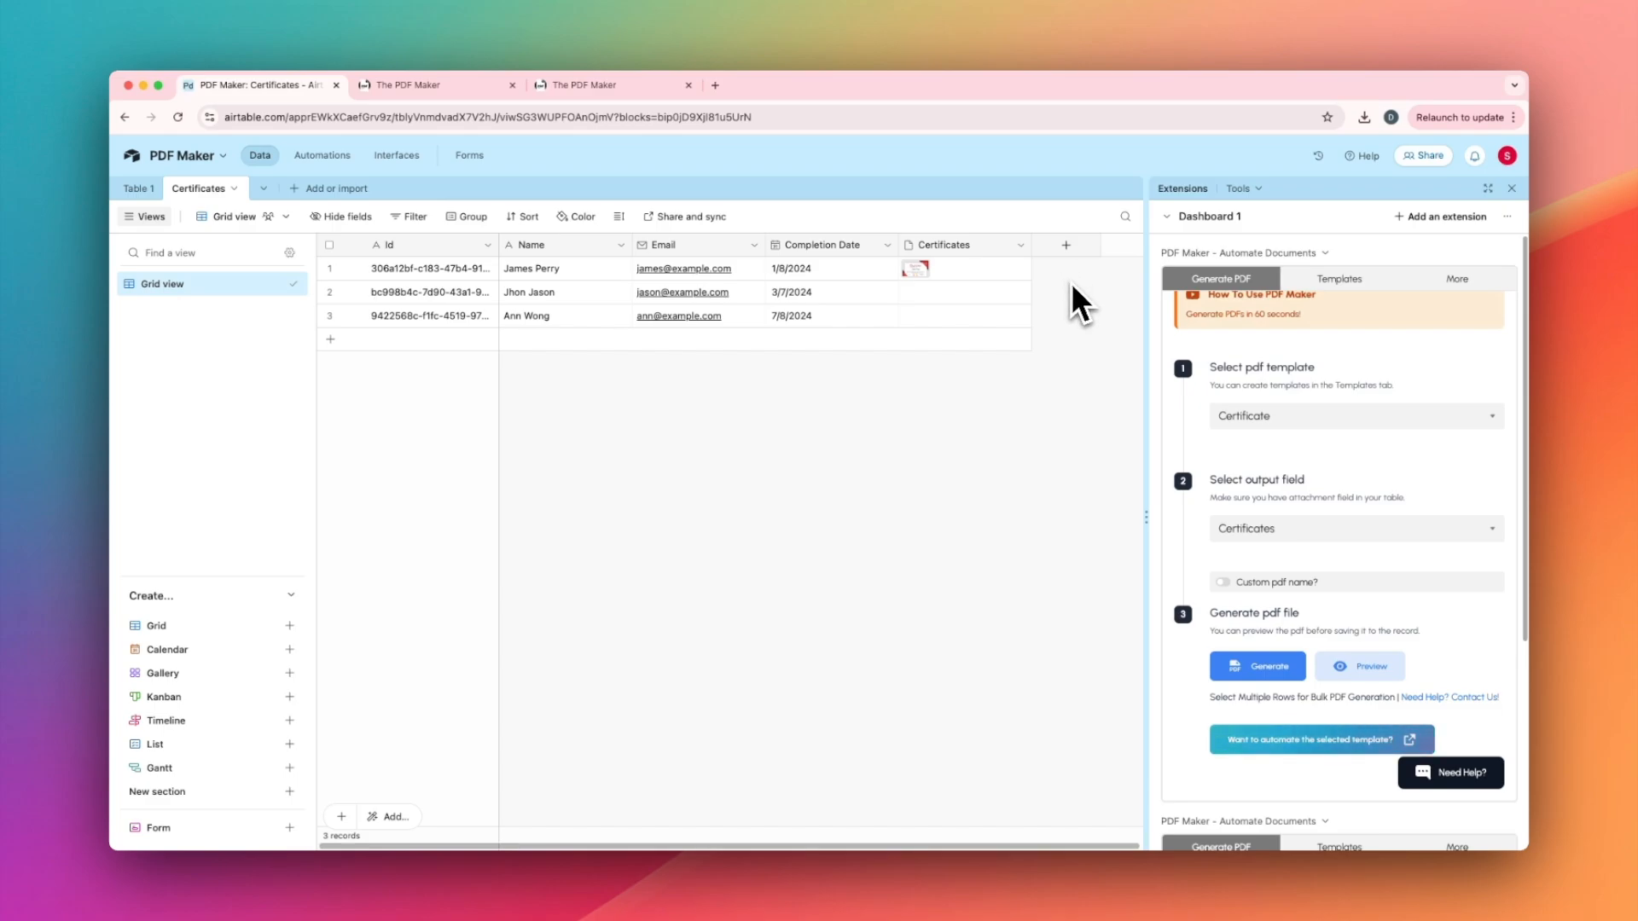
Copy the Automation Script code for the Certificate template from its automation page in The PDF Maker.
left_click(585, 89)
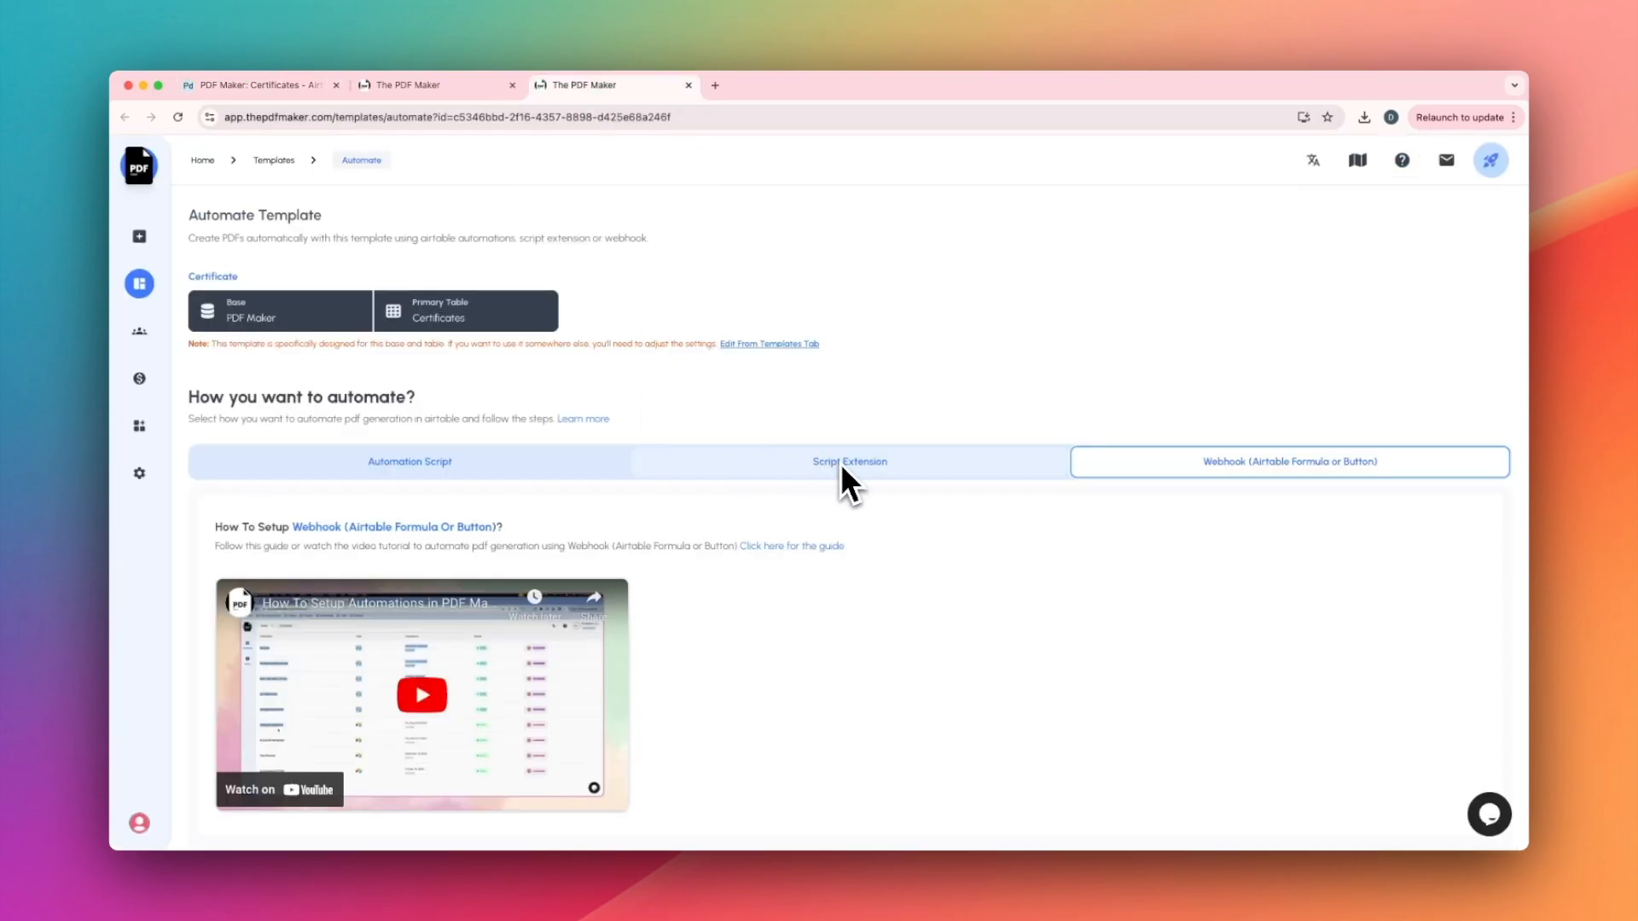
left_click(430, 472)
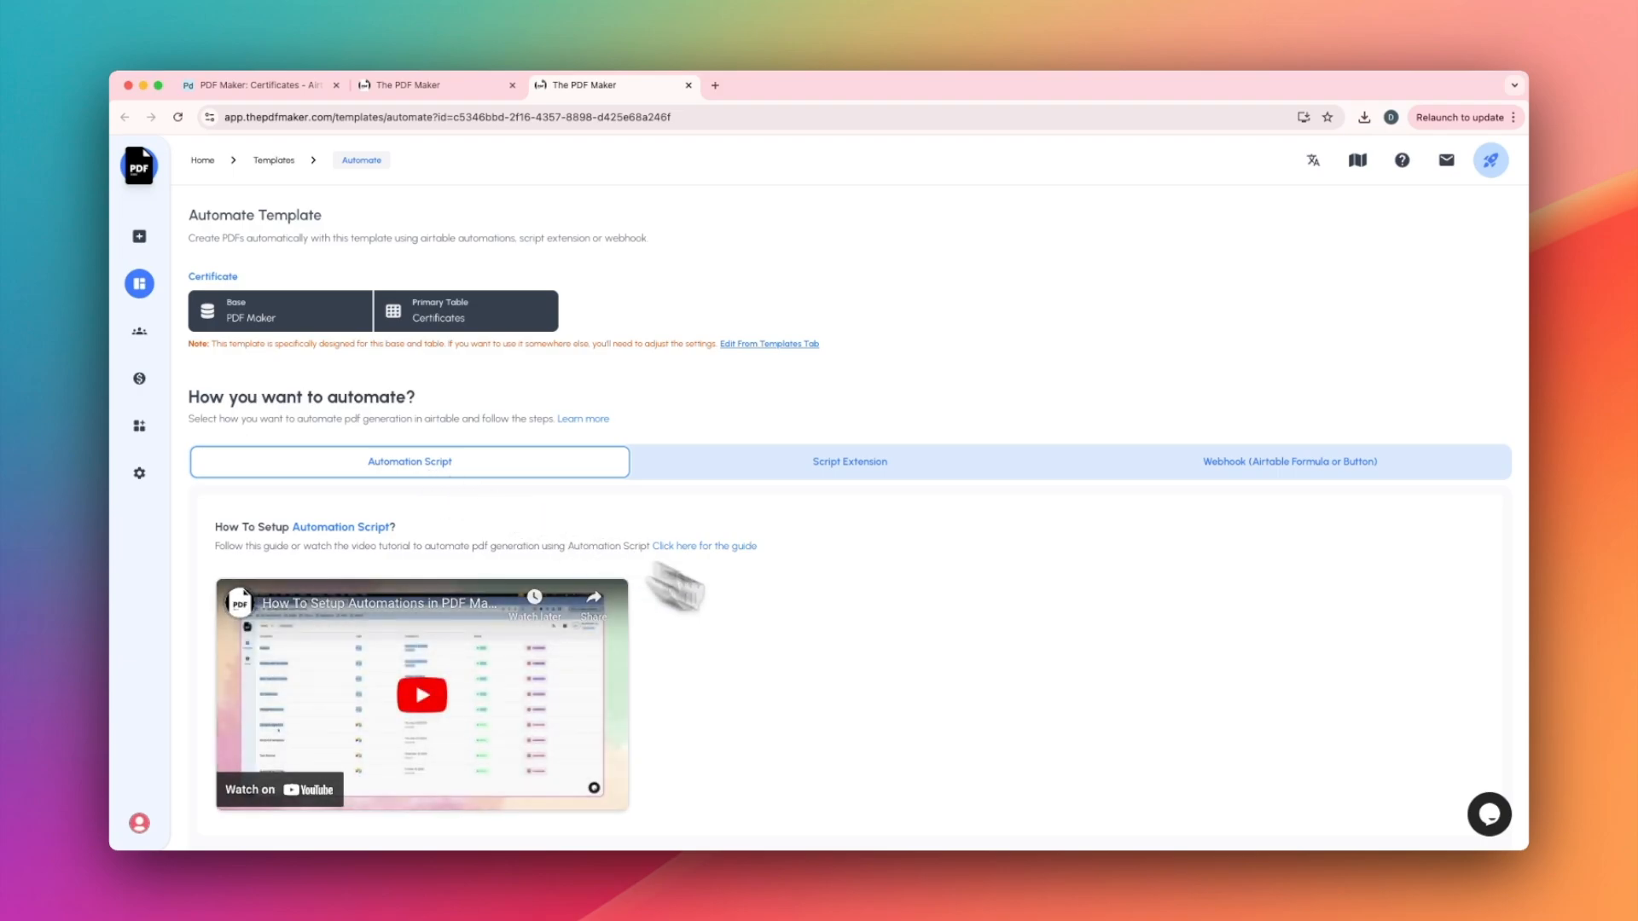
scroll(793, 635, "down", 5)
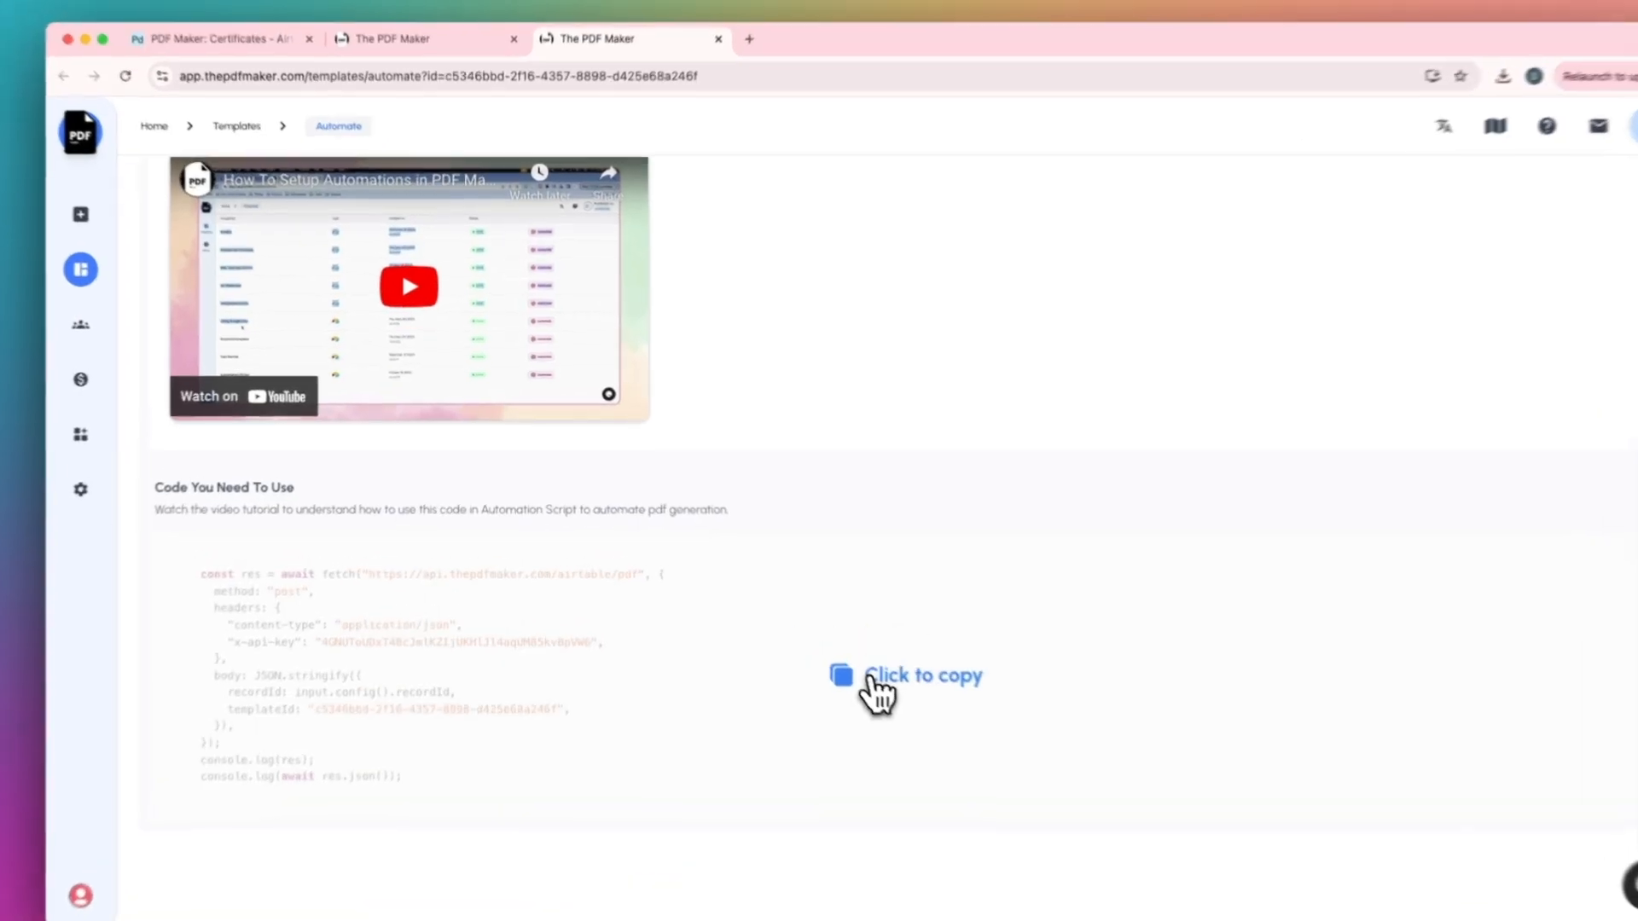
left_click(825, 635)
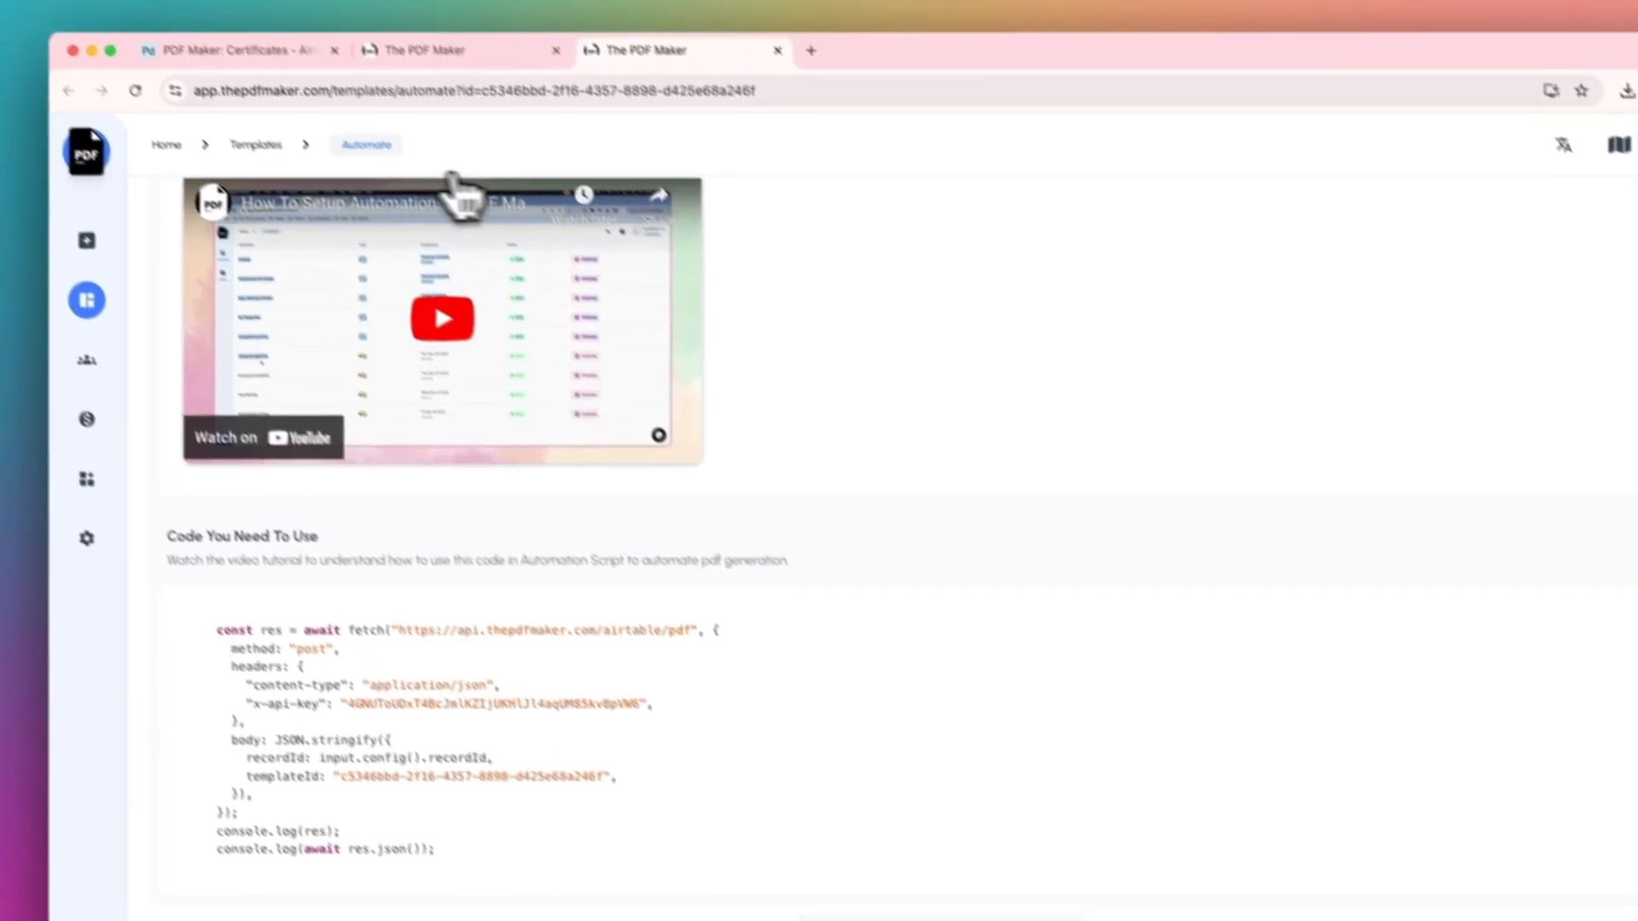
Return to Airtable and add a checkbox field without a custom name to the Certificates table.
left_click(272, 53)
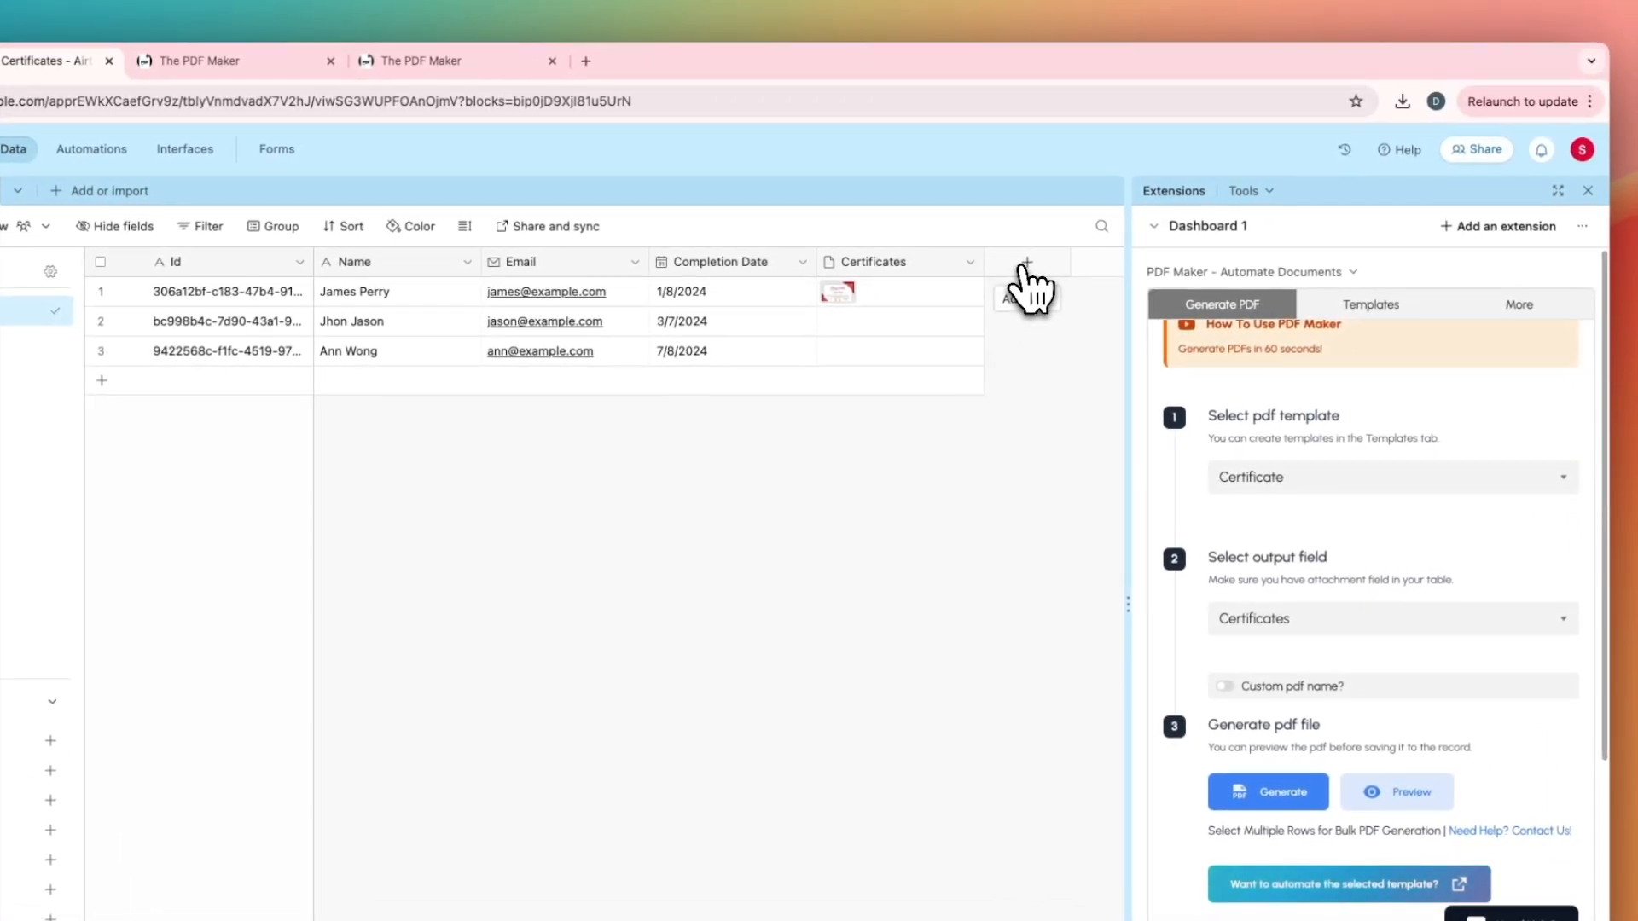
left_click(1026, 262)
left_click(1074, 531)
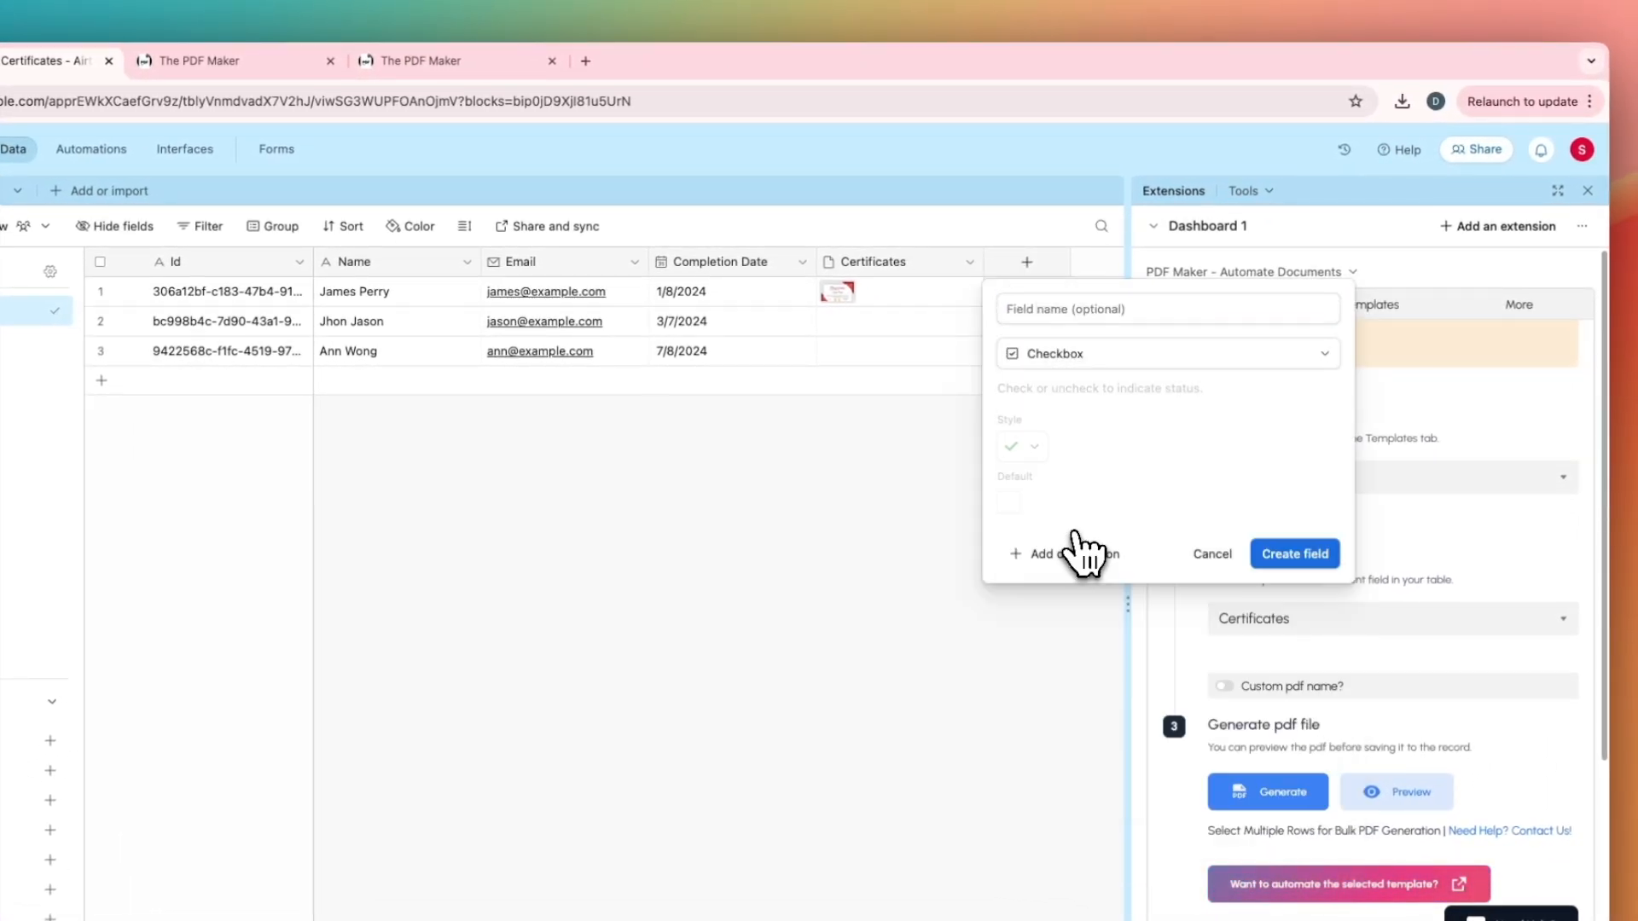
left_click(1295, 553)
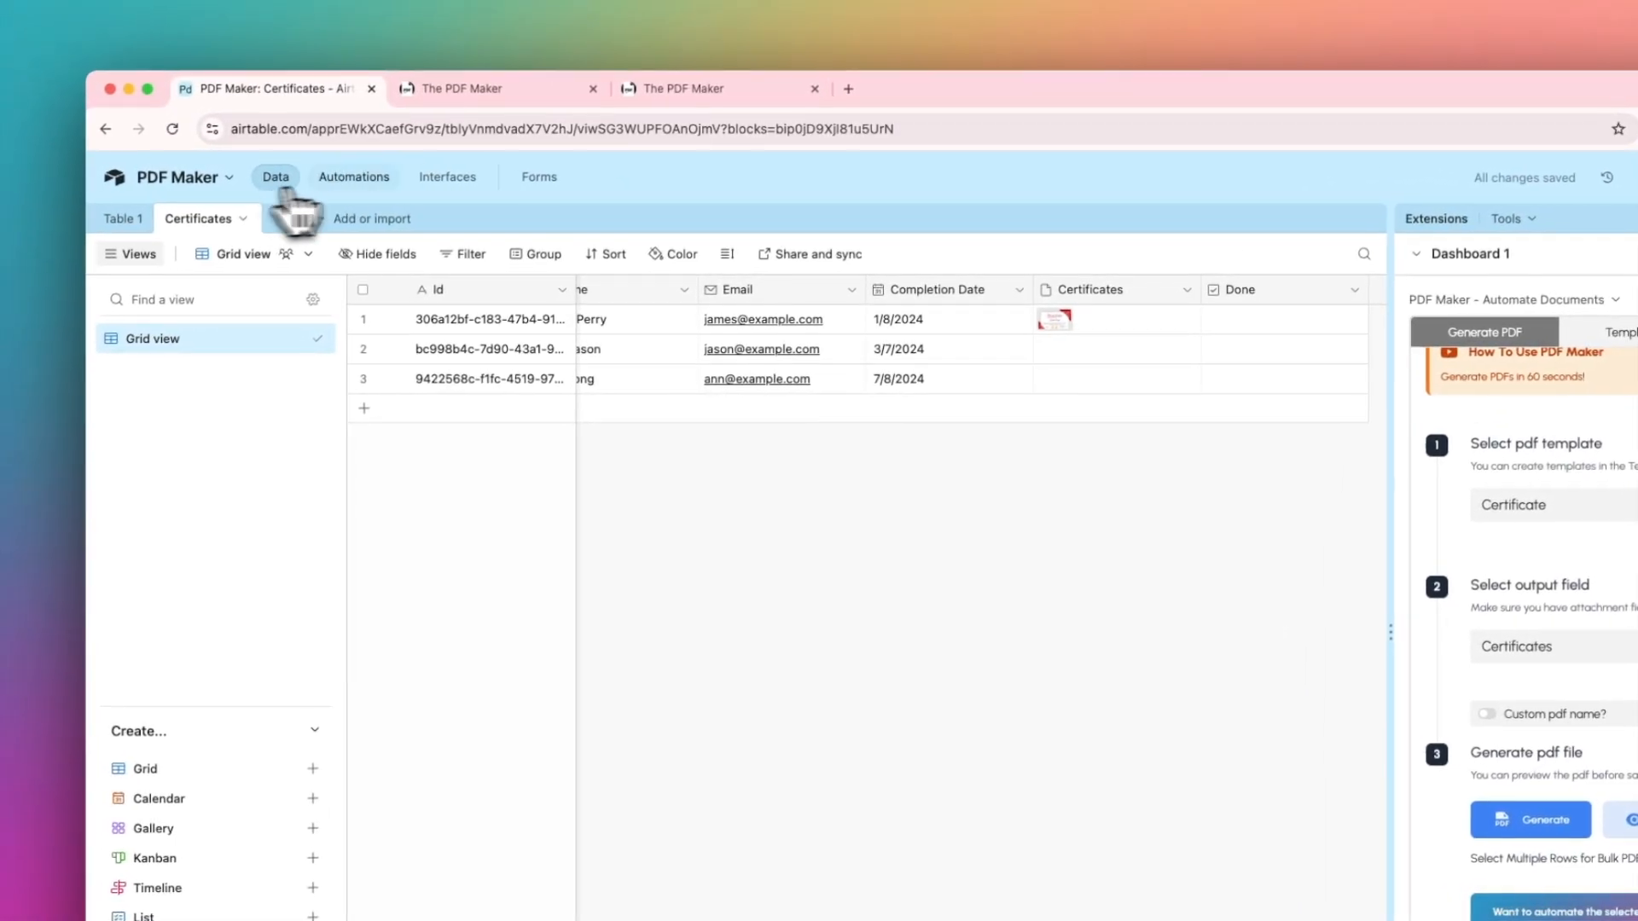
Open the base's automations and change the trigger of Automation 1 to "When record matches conditions".
left_click(201, 165)
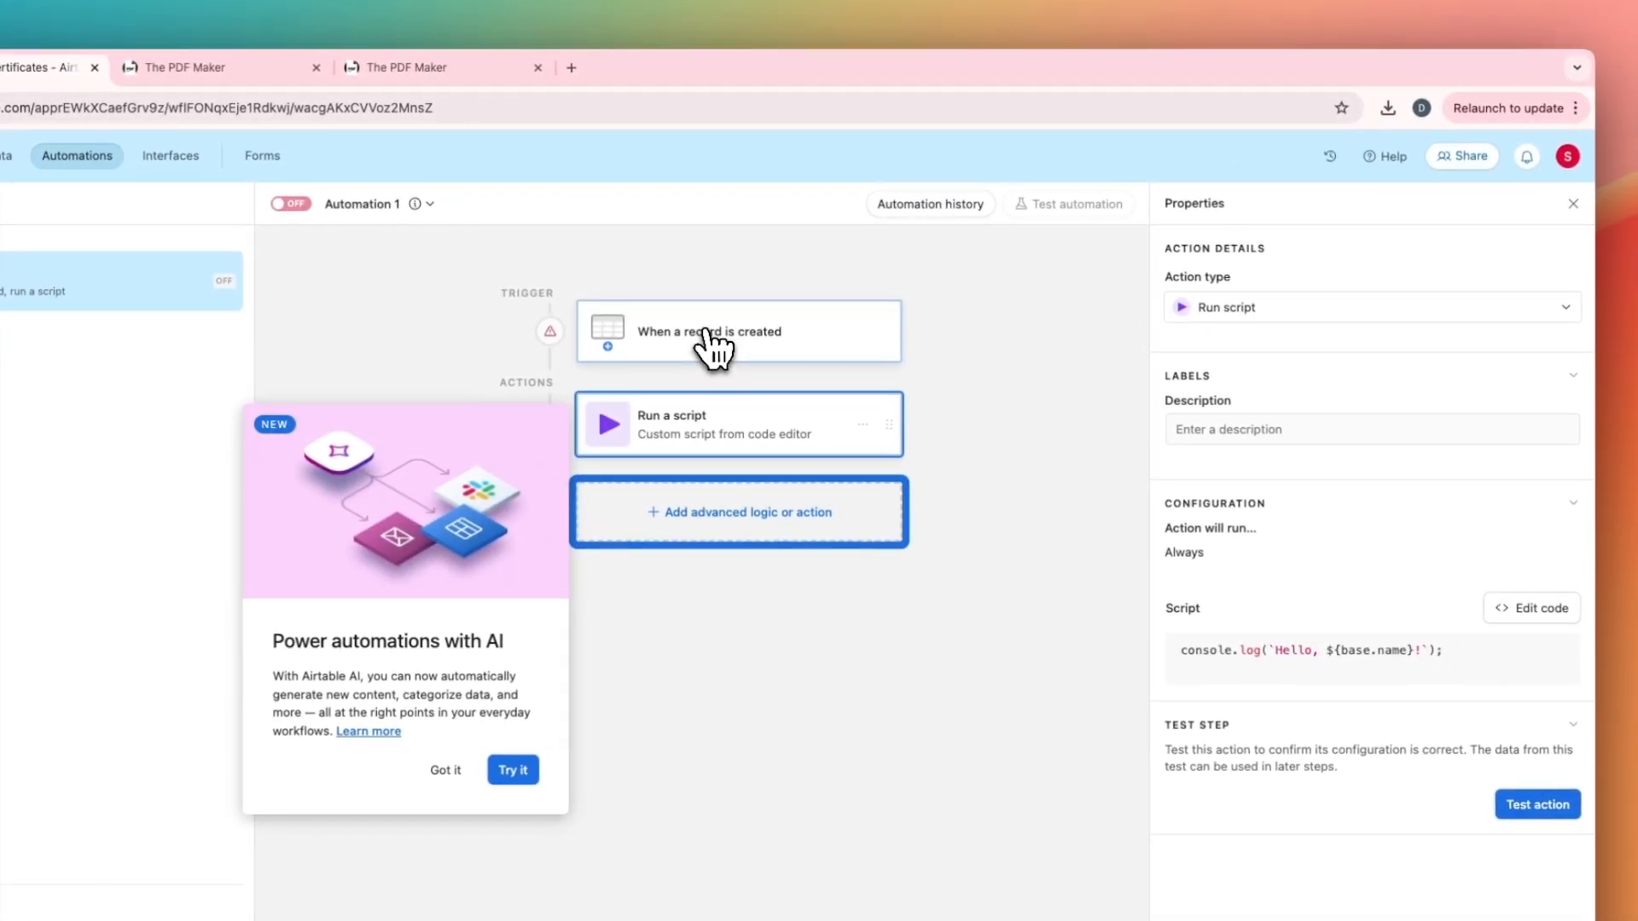
left_click(712, 336)
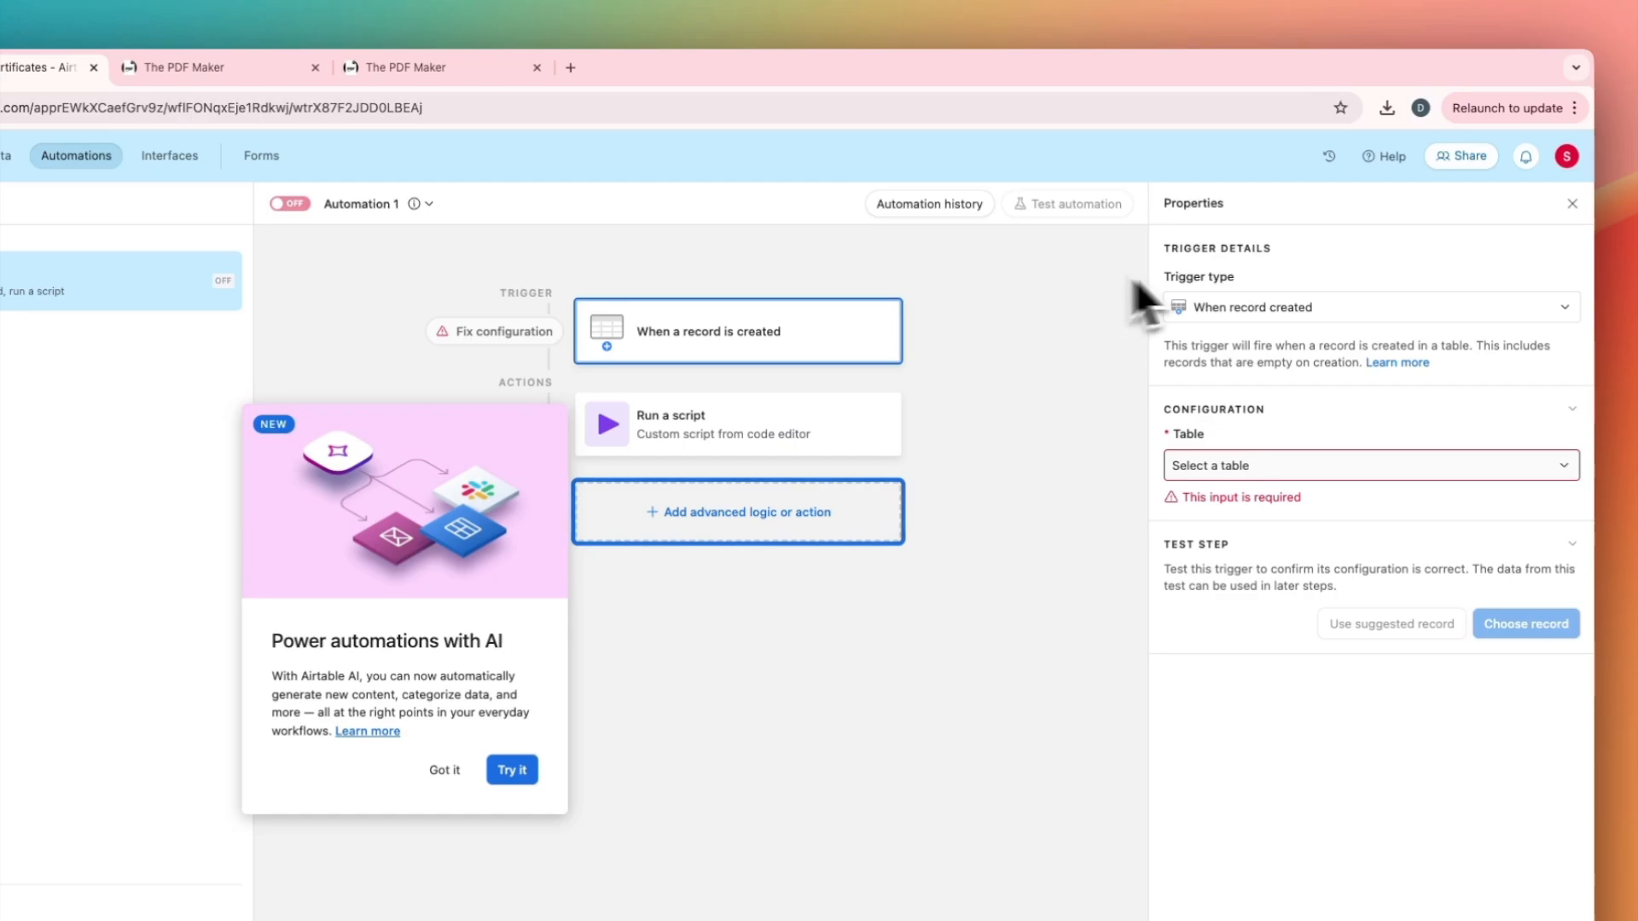
left_click(1299, 316)
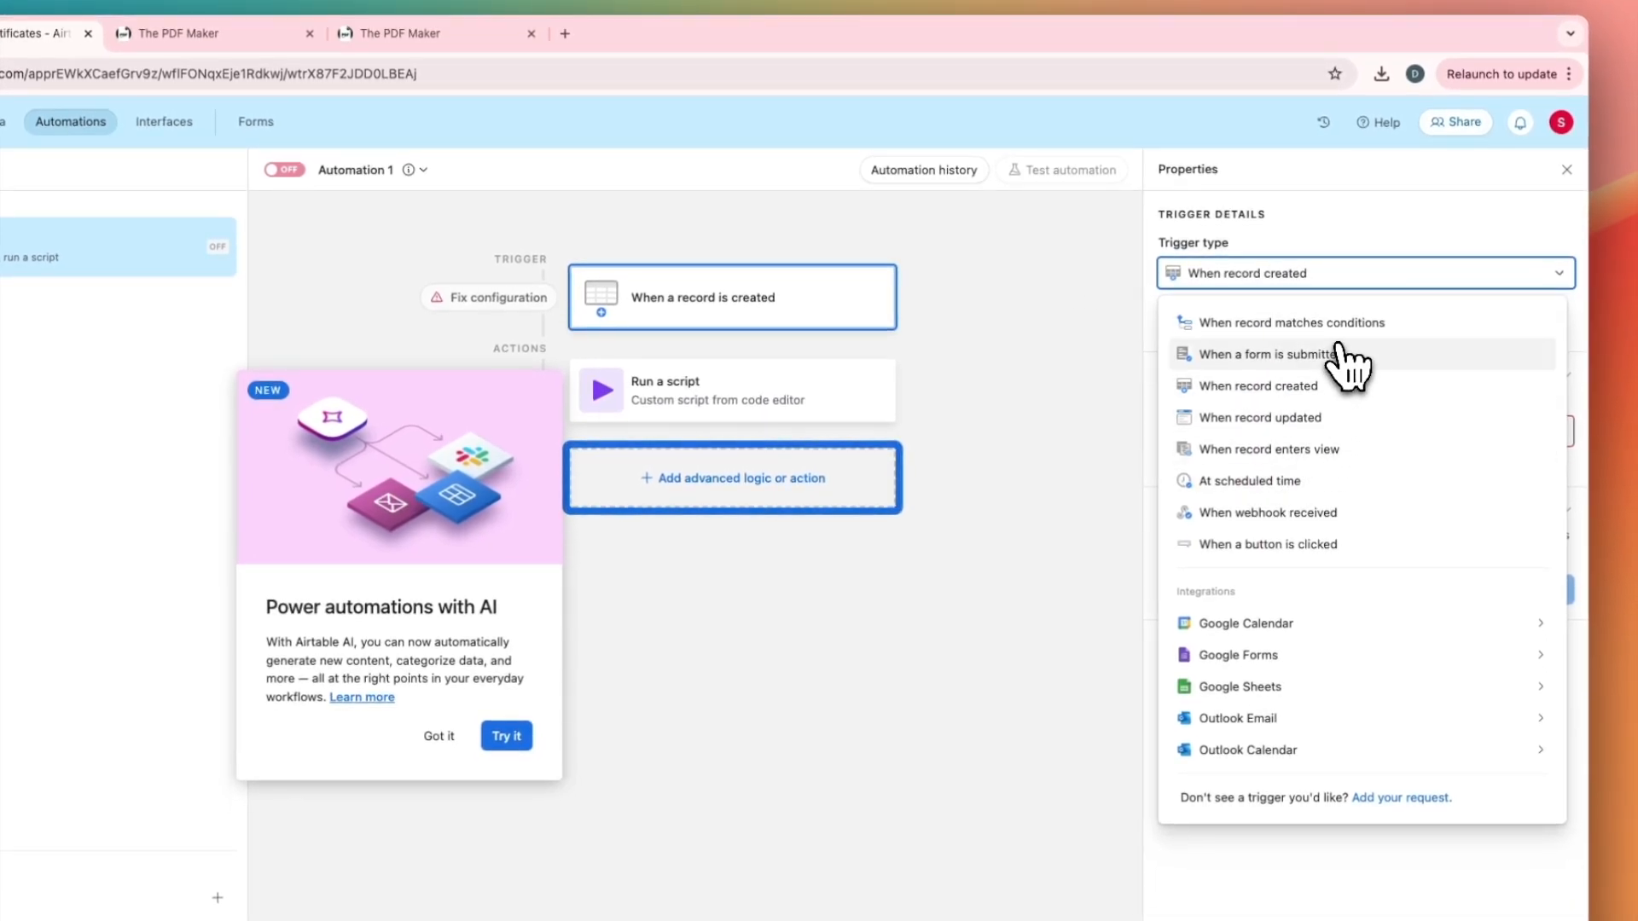
left_click(1346, 326)
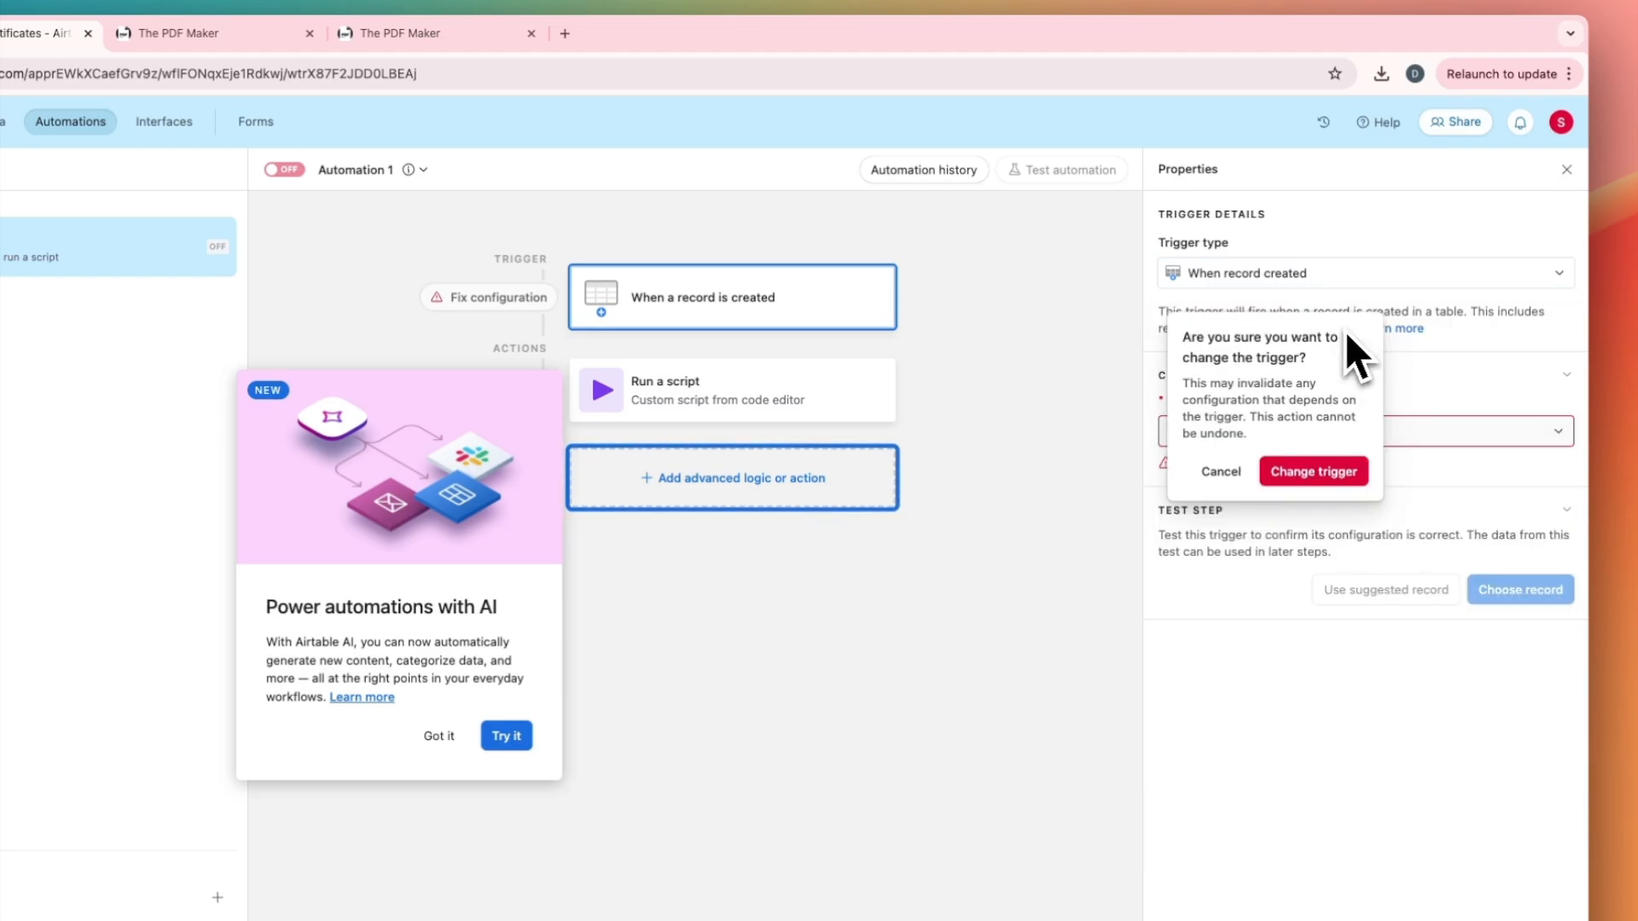
left_click(1317, 471)
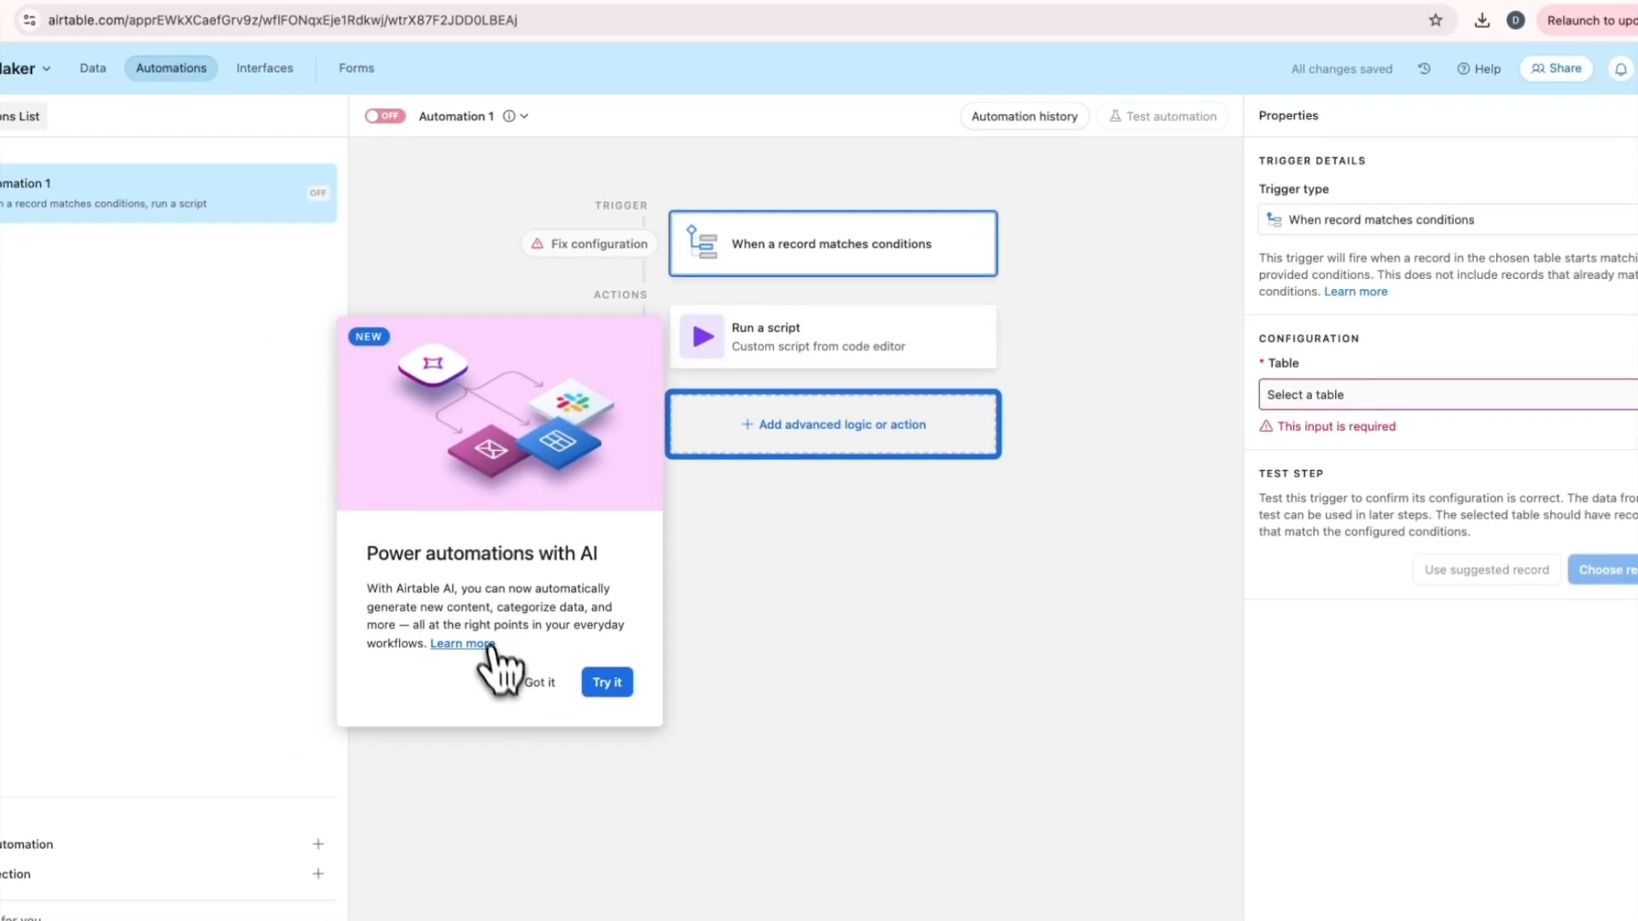
Set the trigger's table to Certificates and dismiss the feature tips.
left_click(450, 729)
left_click(1246, 395)
left_click(1232, 489)
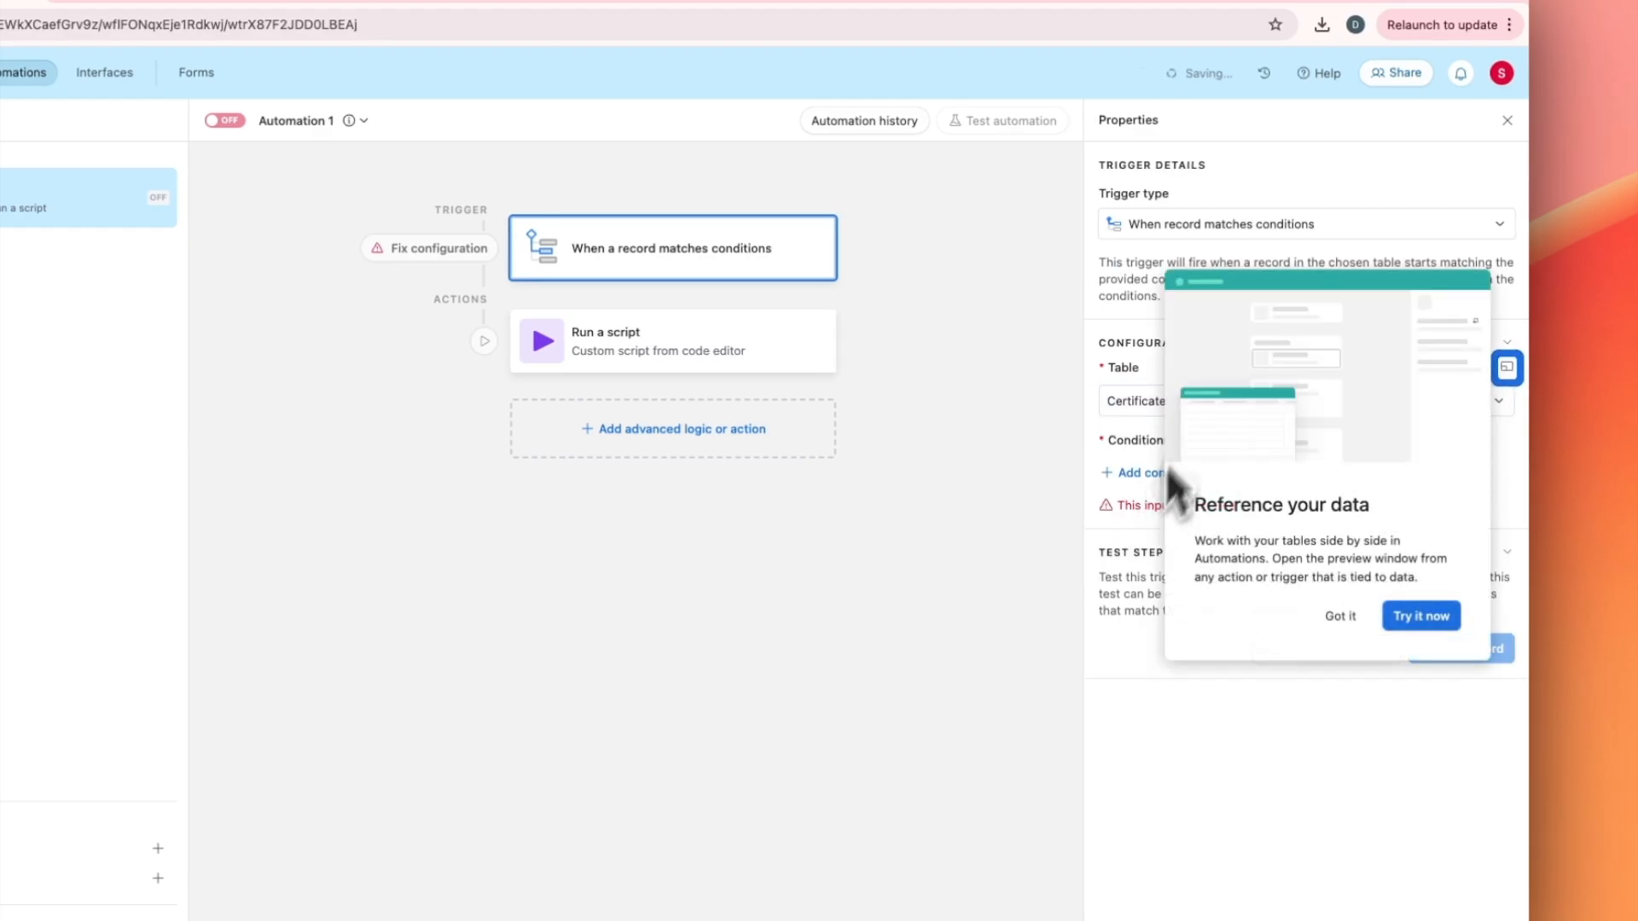
left_click(1348, 616)
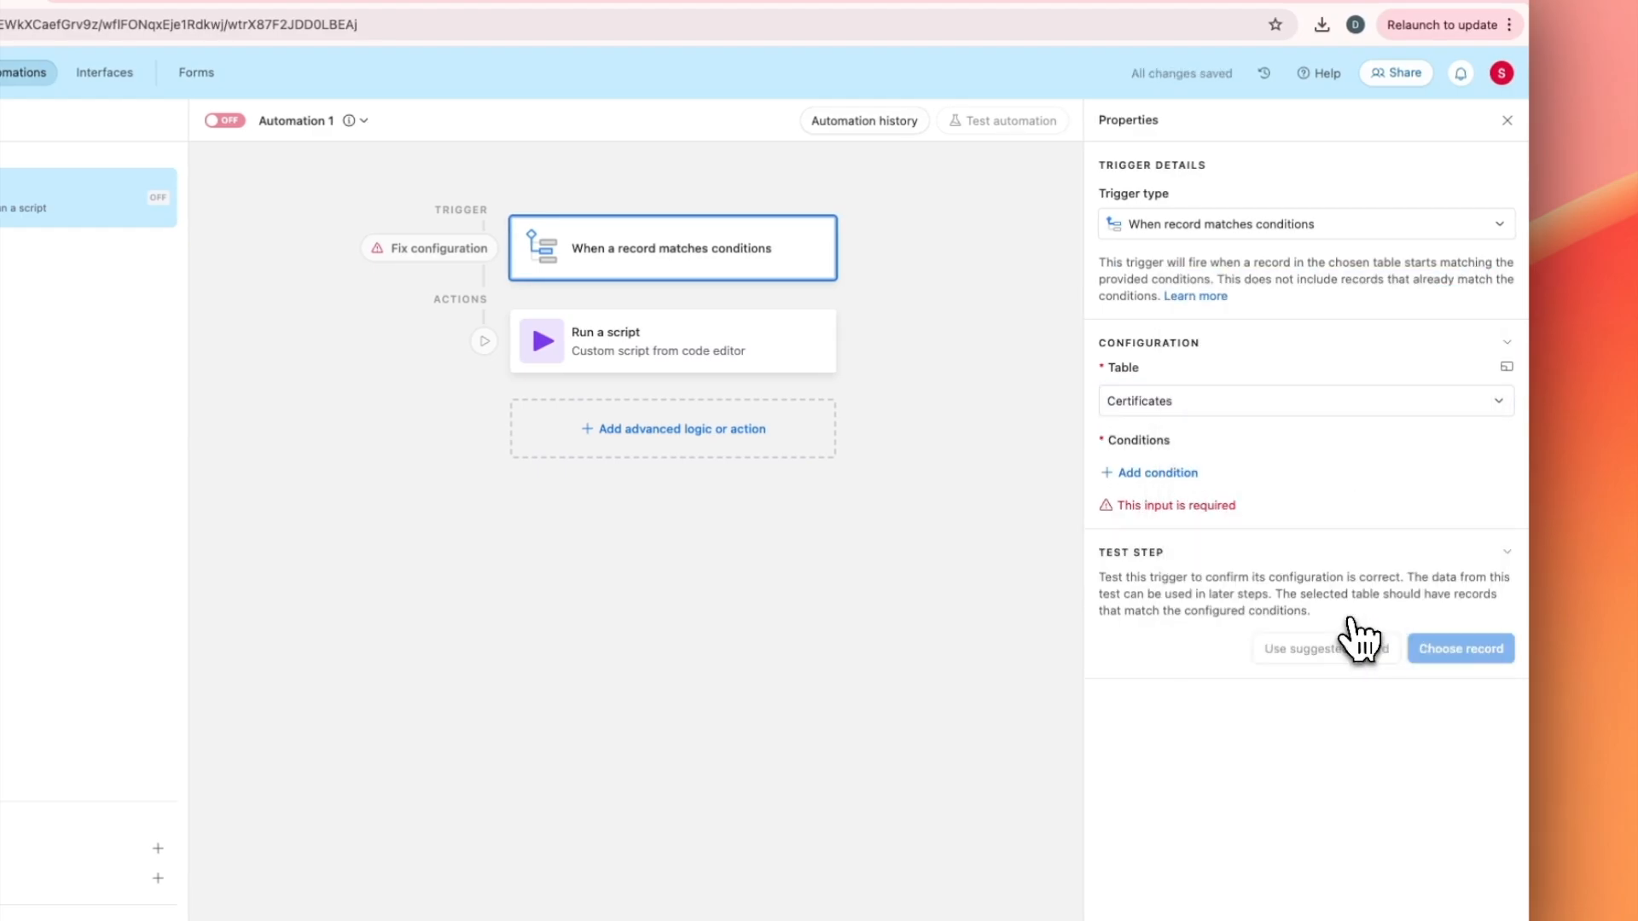
Add a trigger condition that requires the Done field to be checked.
left_click(1136, 471)
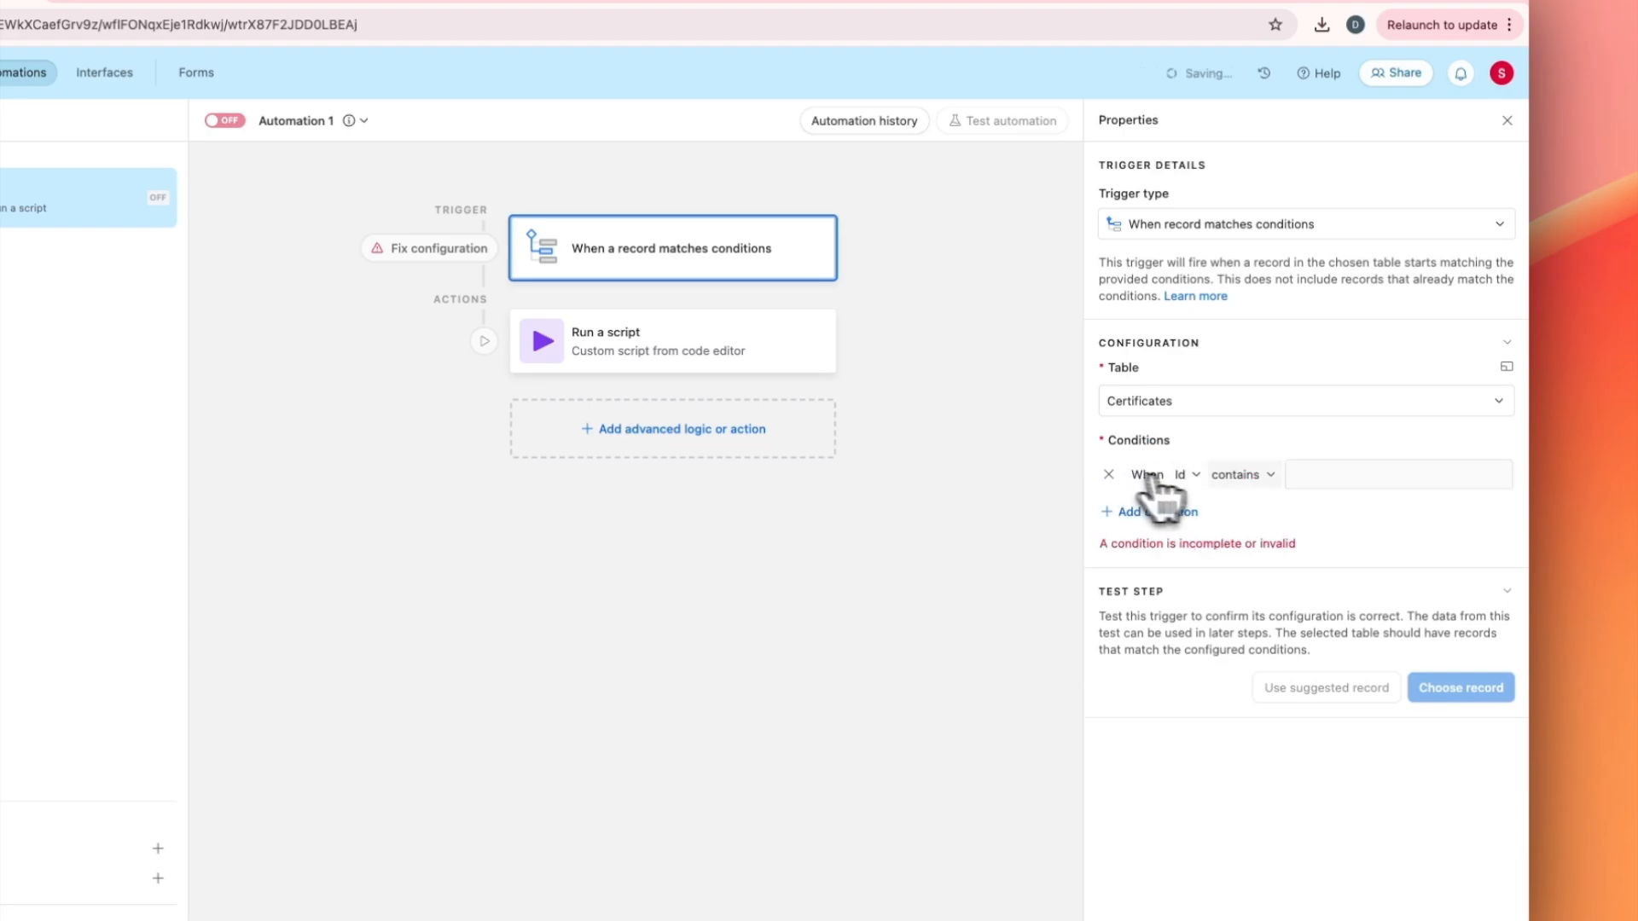
left_click(1253, 478)
left_click(1188, 476)
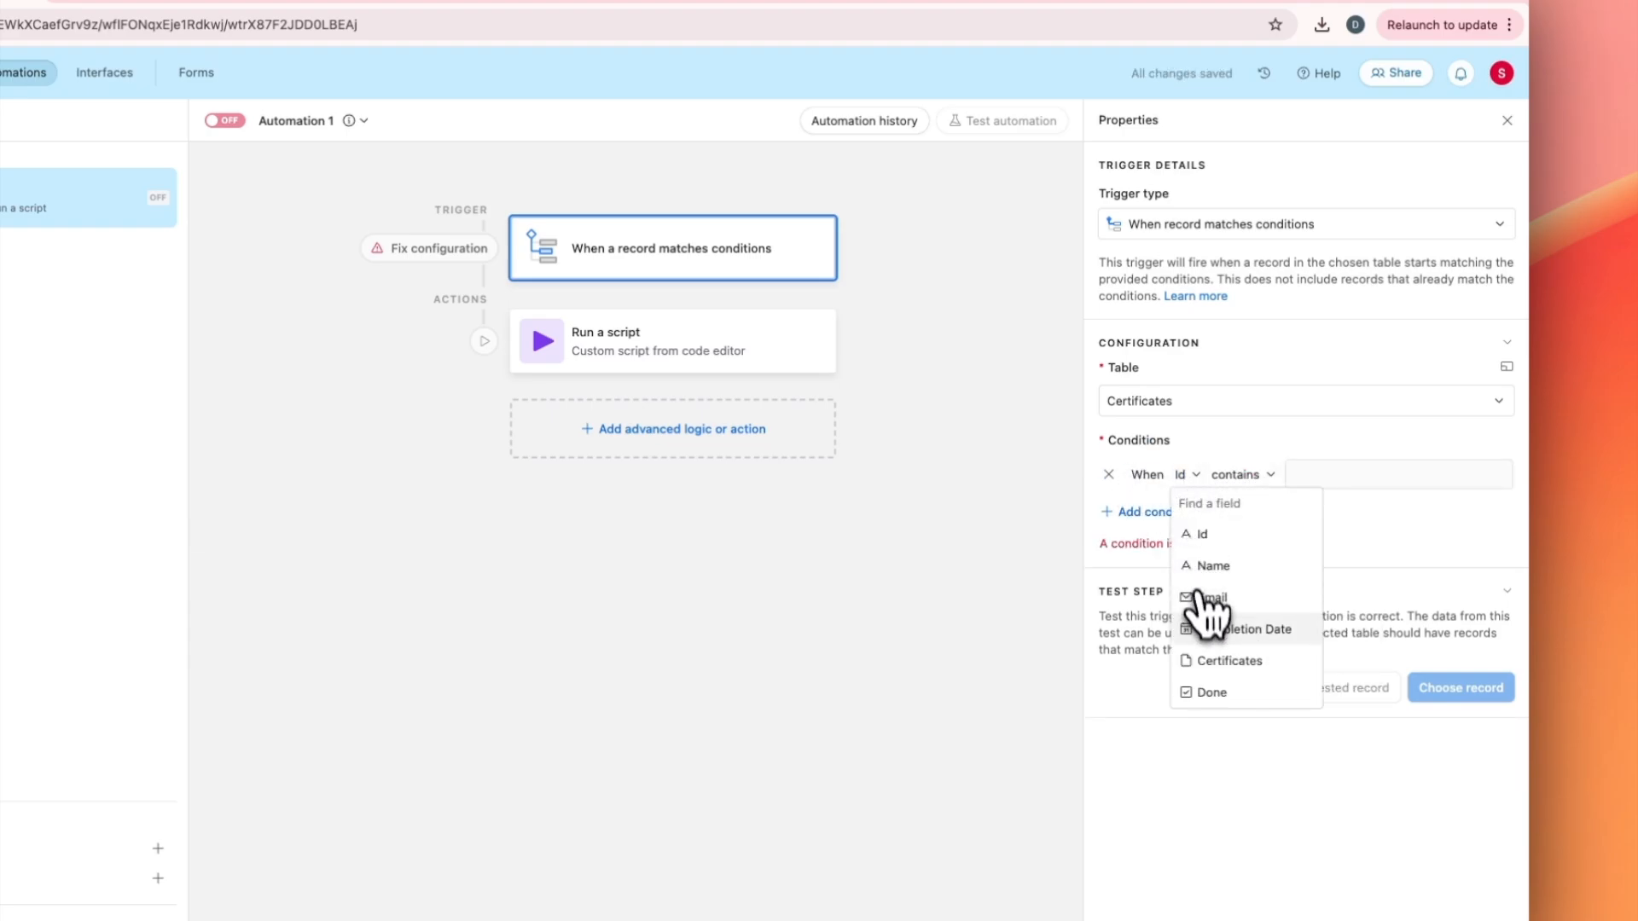
left_click(1210, 692)
left_click(1269, 475)
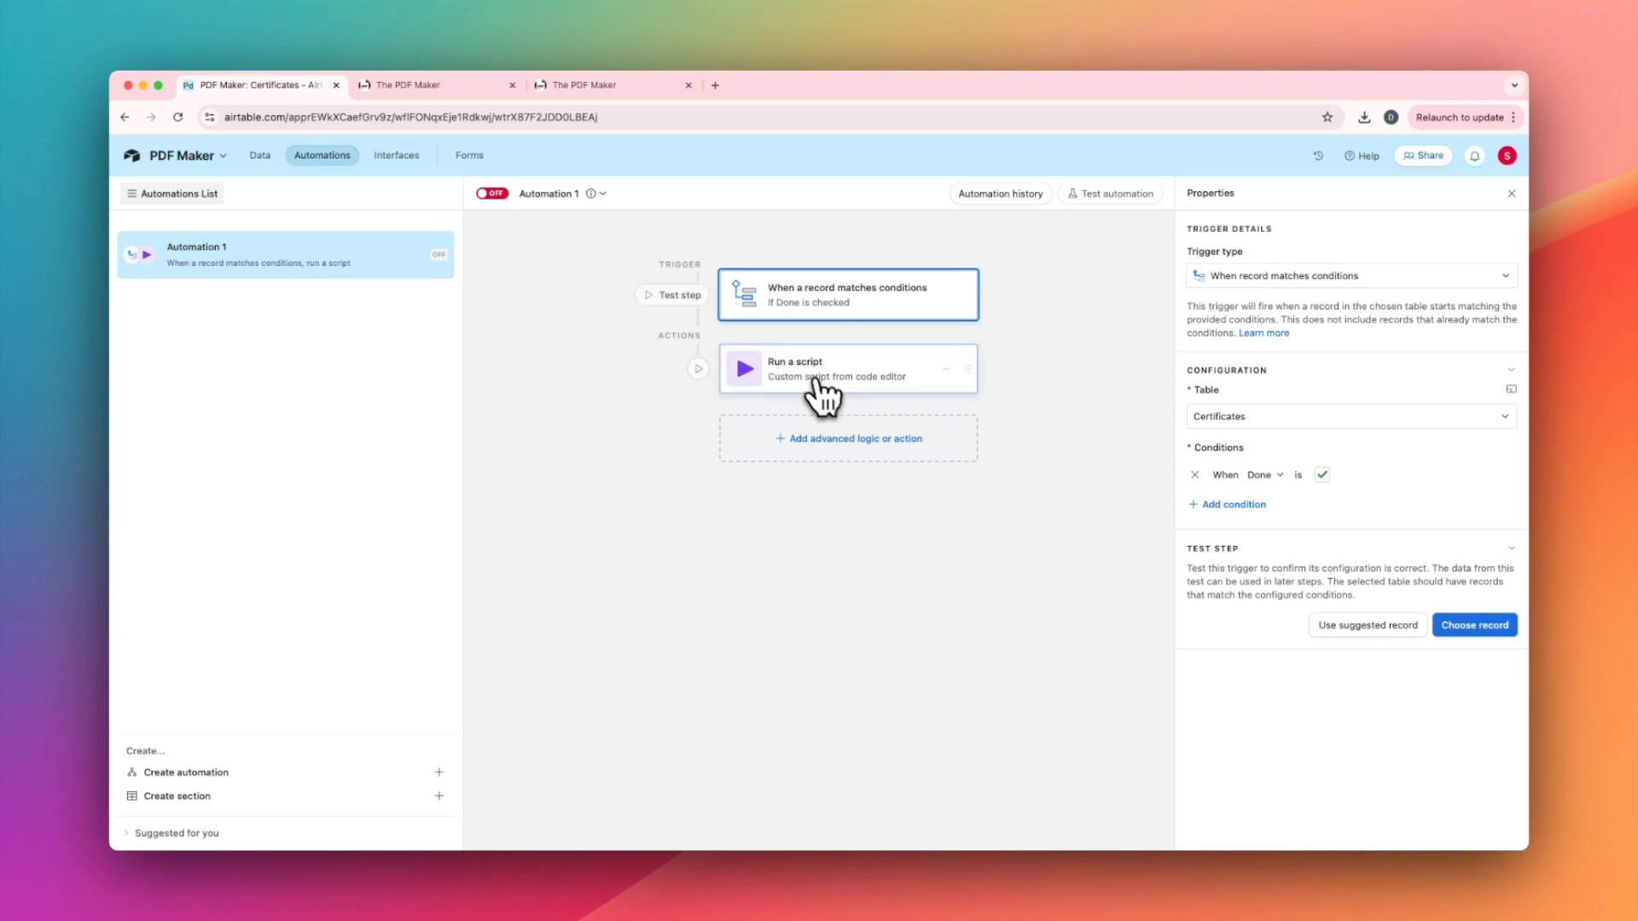
Delete the existing "Run a script" action from Automation 1.
left_click(946, 369)
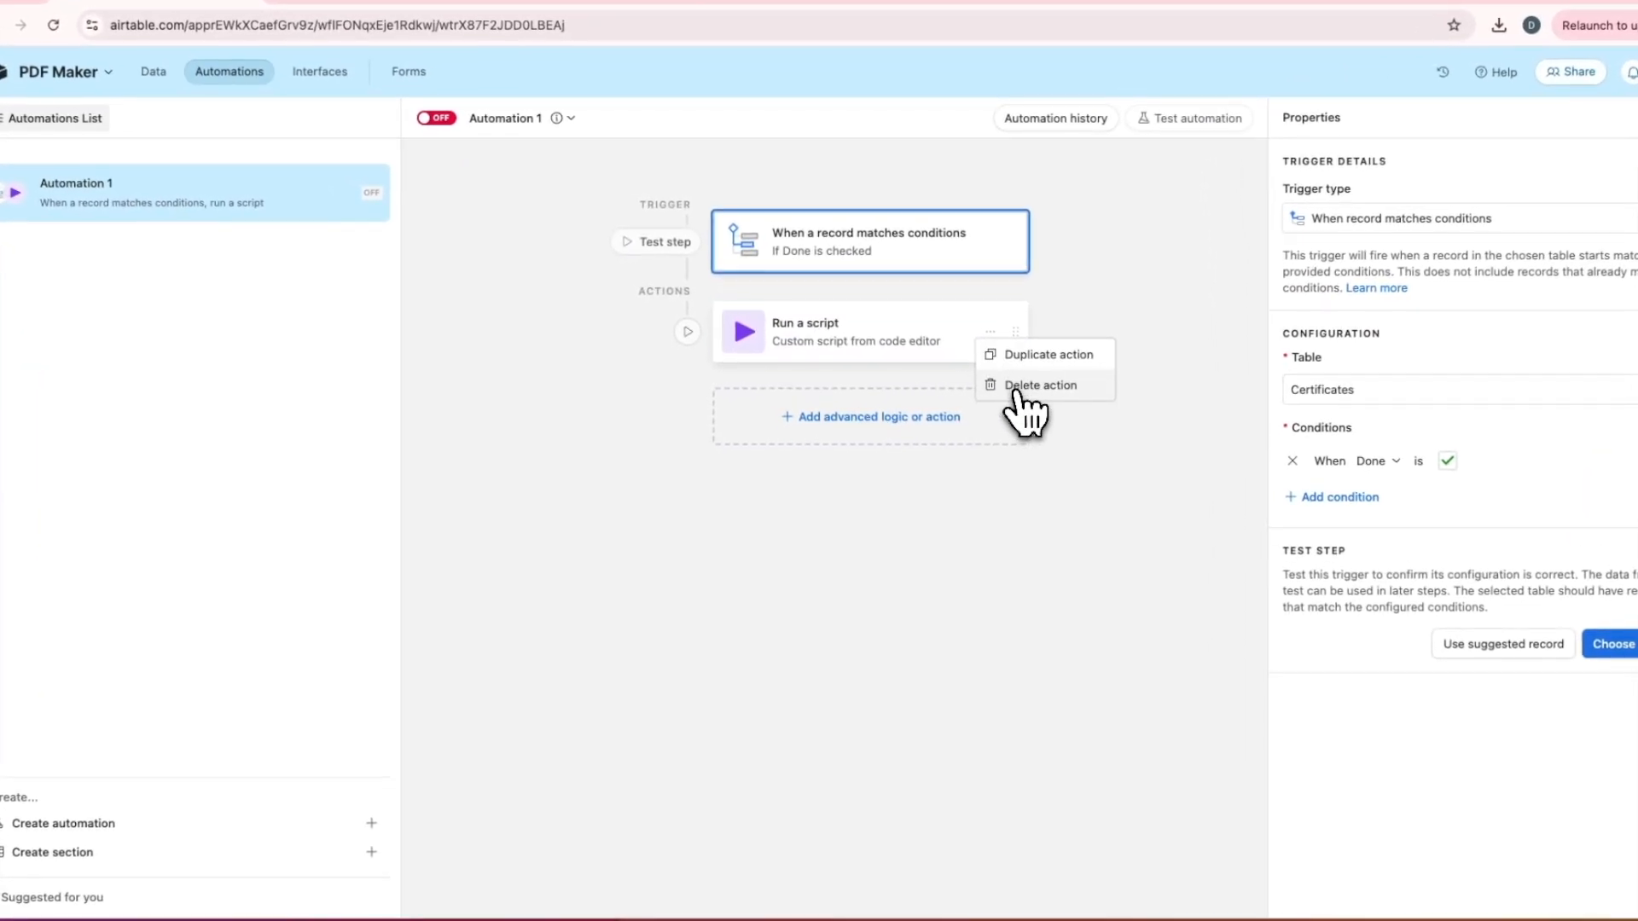
left_click(1019, 388)
left_click(1139, 413)
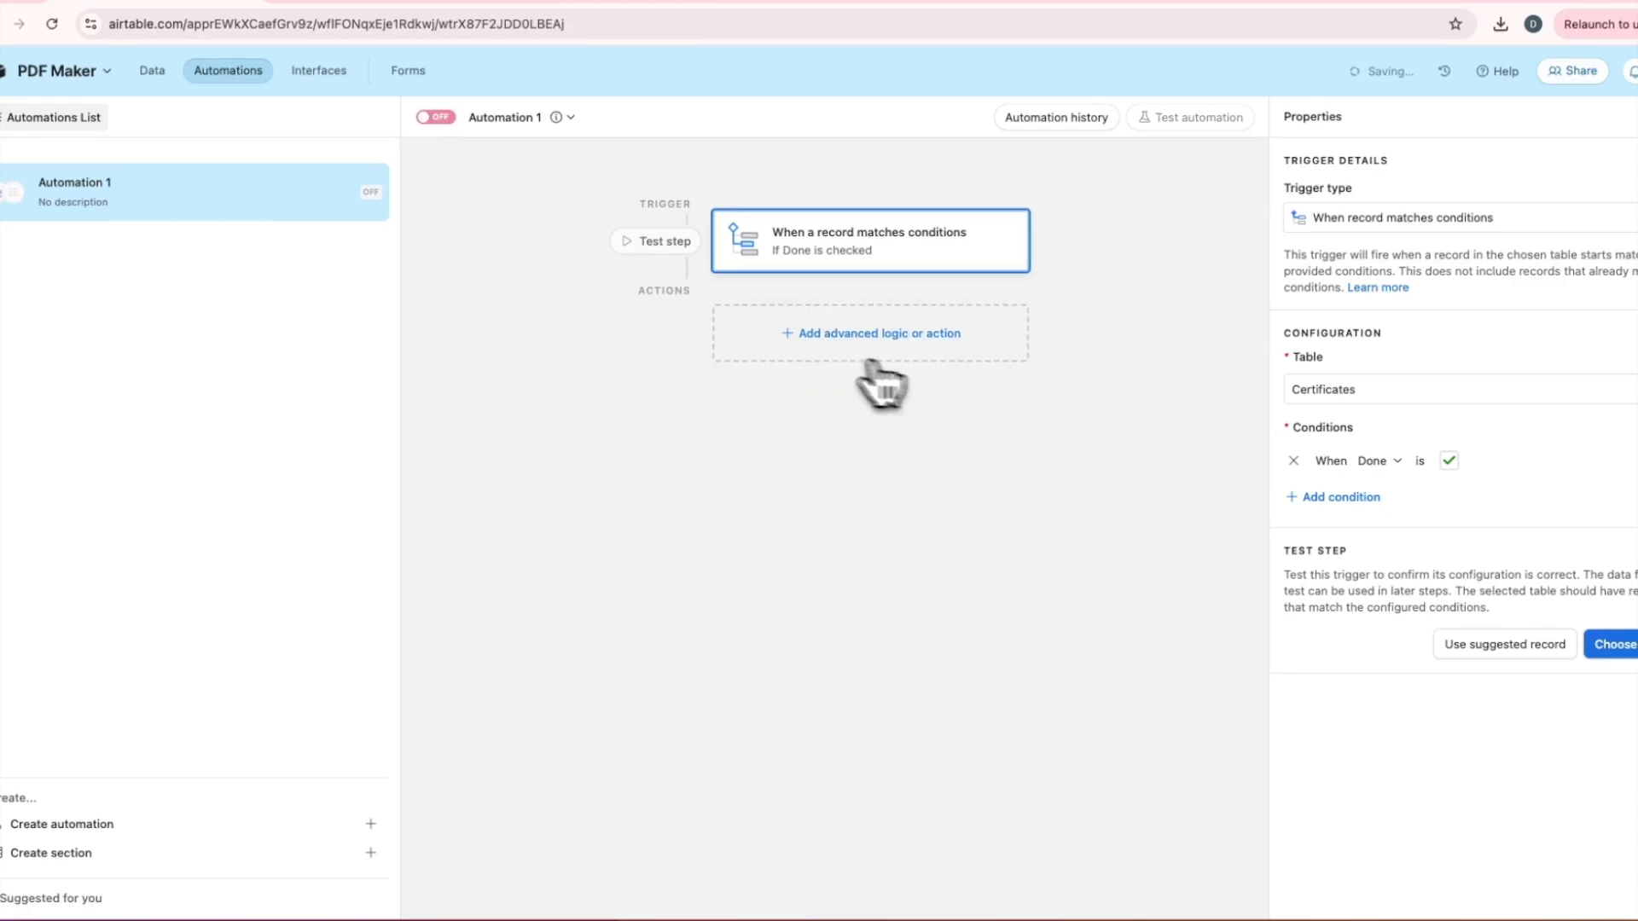
Add a Run script action and replace its default code with the copied PDF Maker script, including its x-api-key value.
left_click(827, 348)
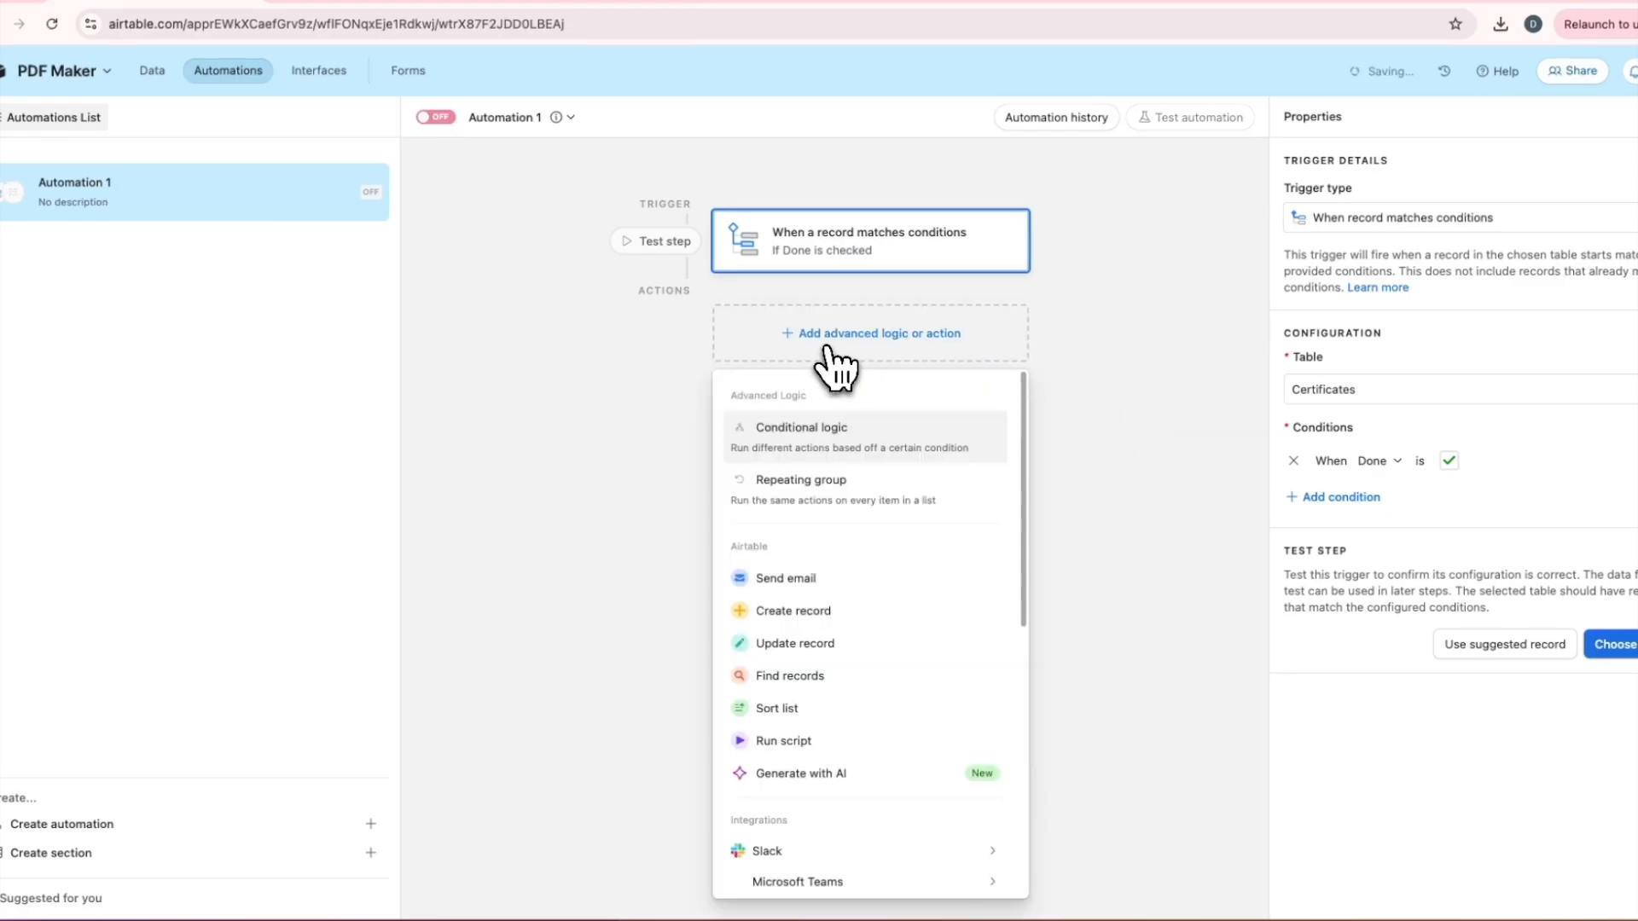
left_click(810, 742)
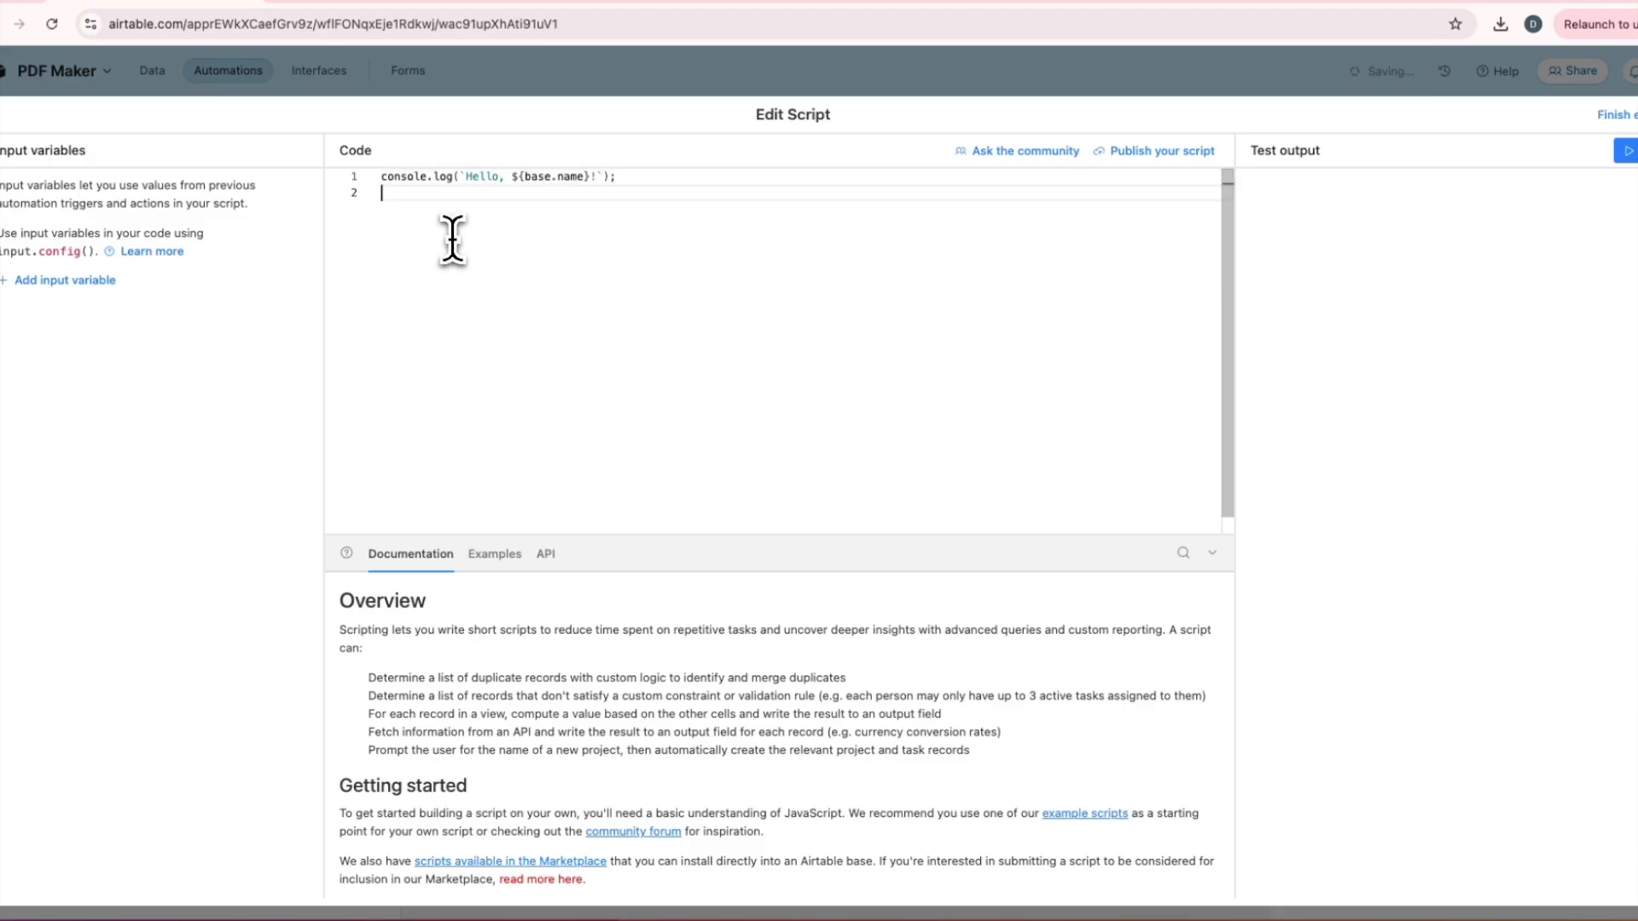
key("super+a")
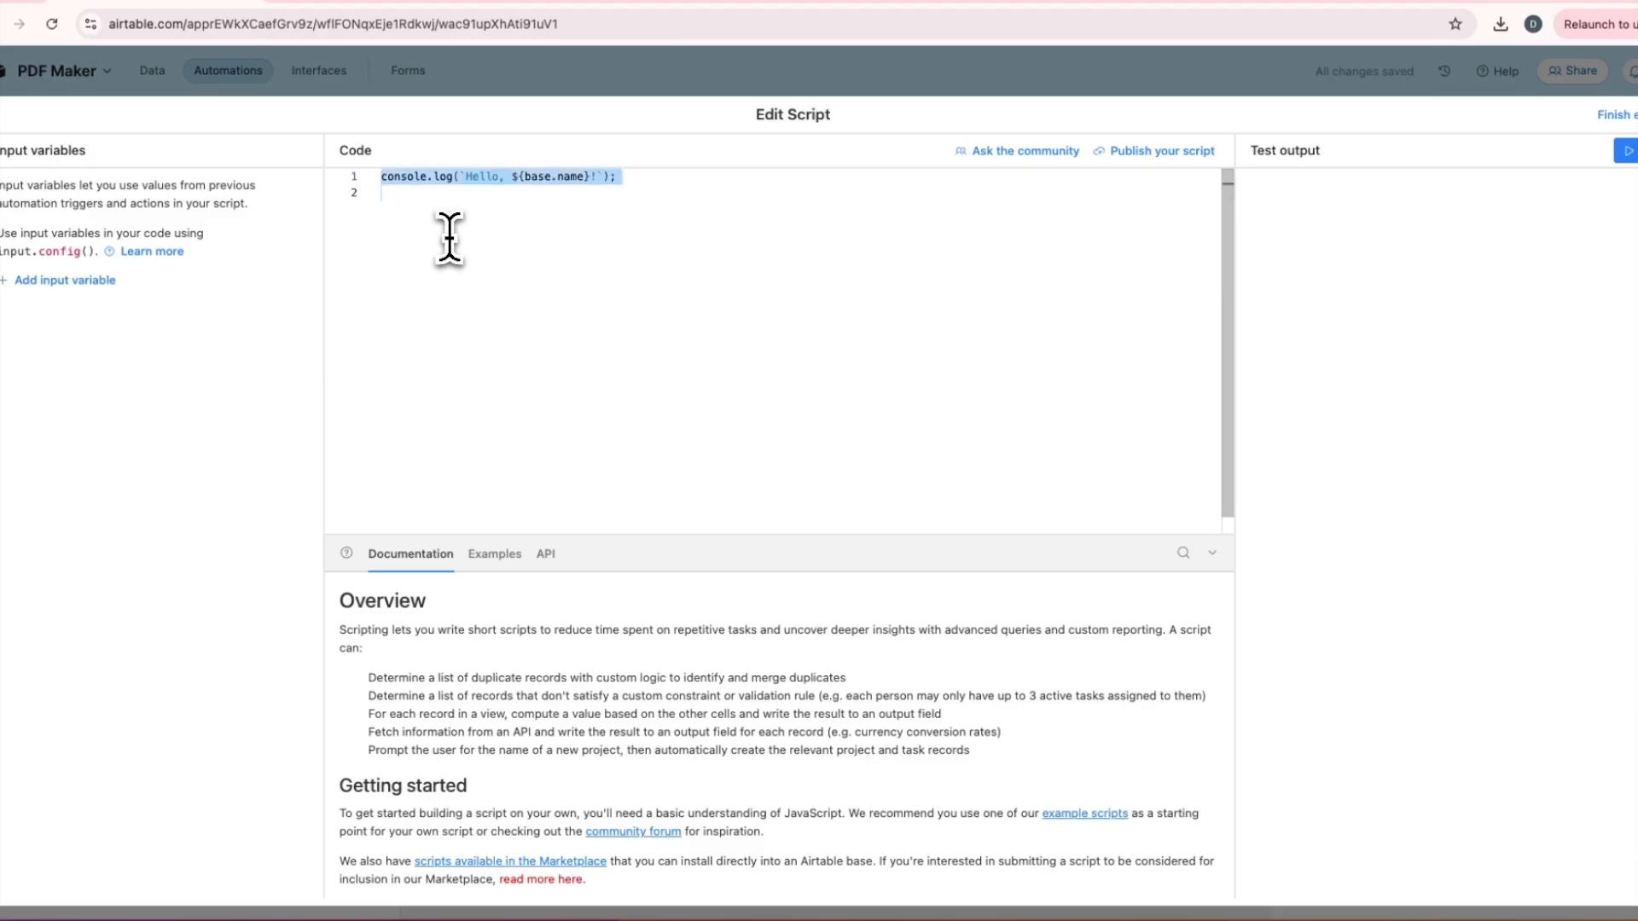
key("super+v")
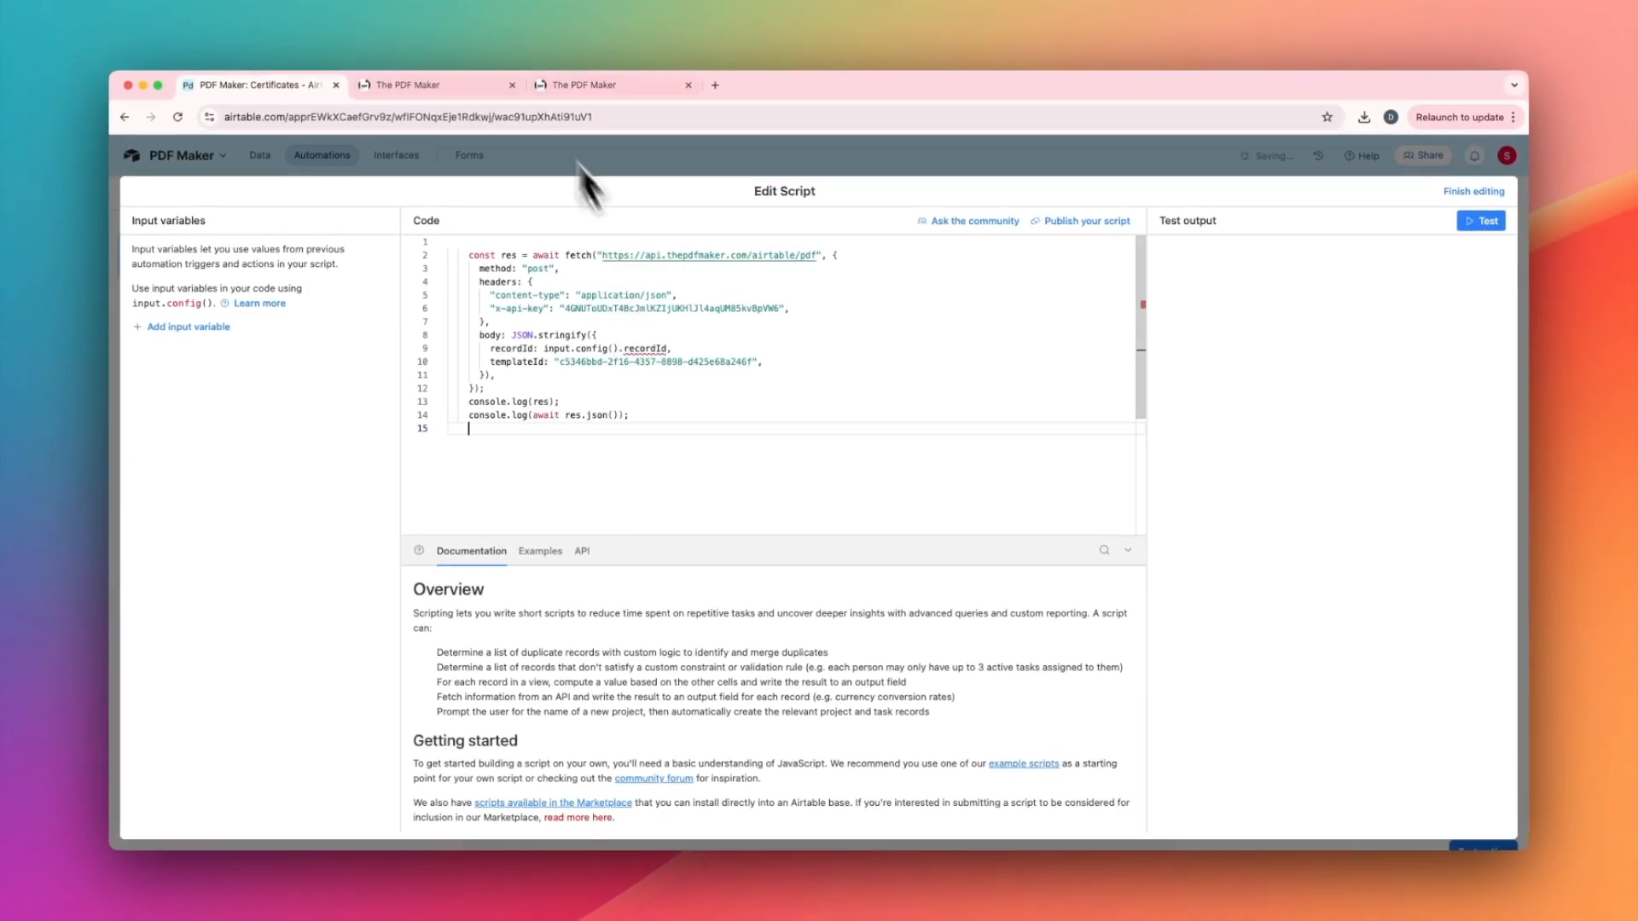
Check the source code on The PDF Maker's automation page and return to the script editor in Airtable.
left_click(606, 85)
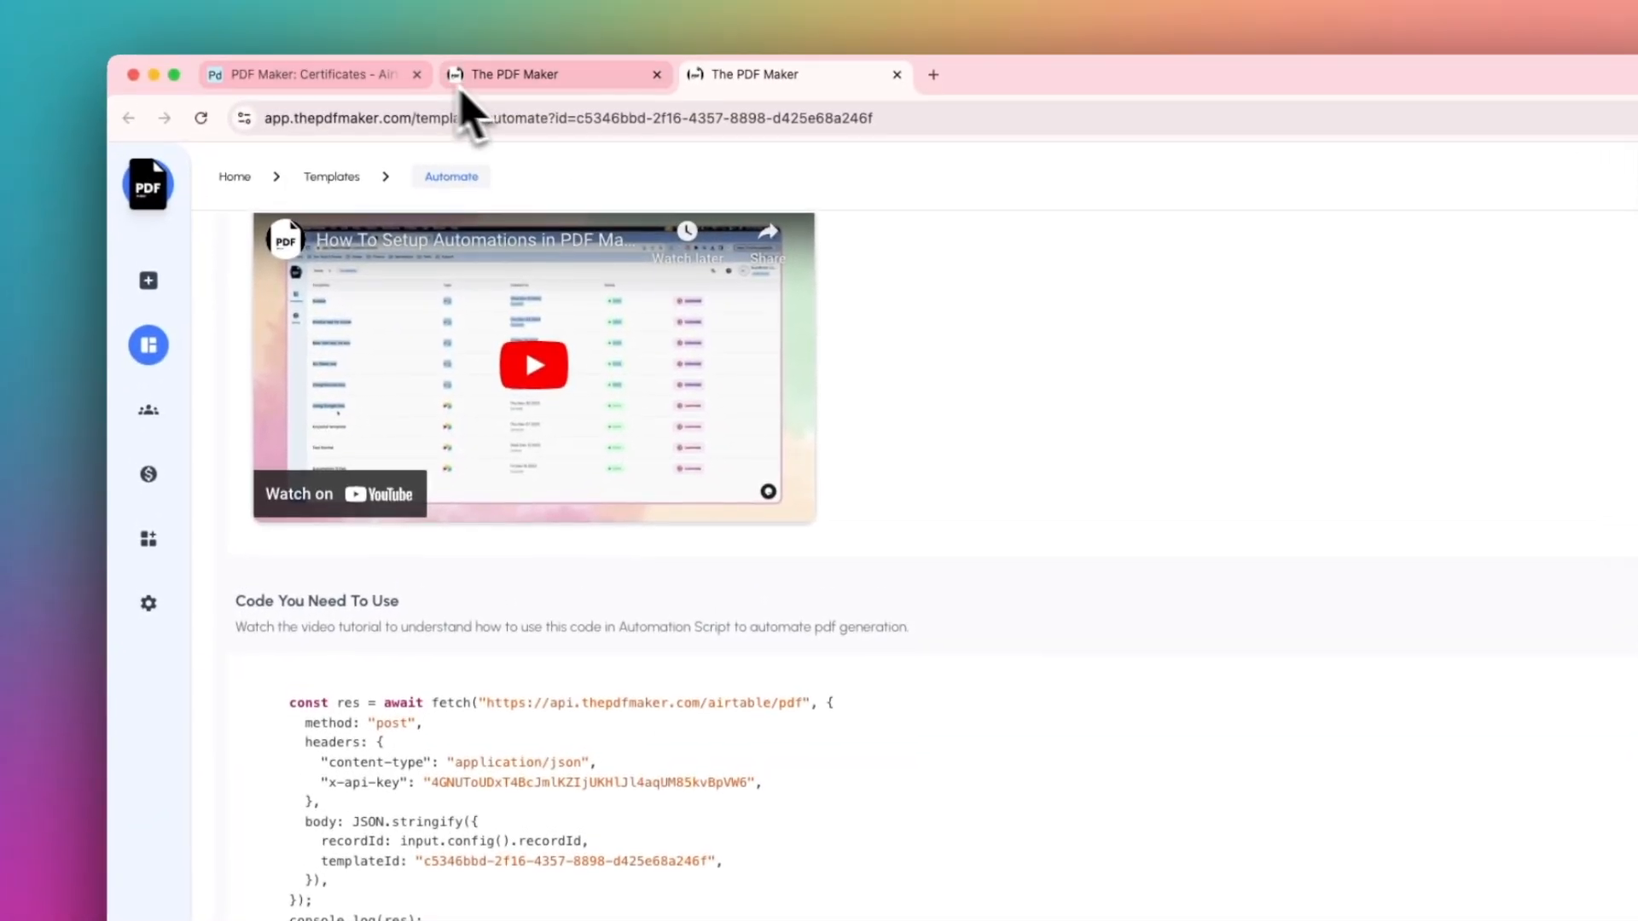
left_click(525, 75)
left_click(311, 75)
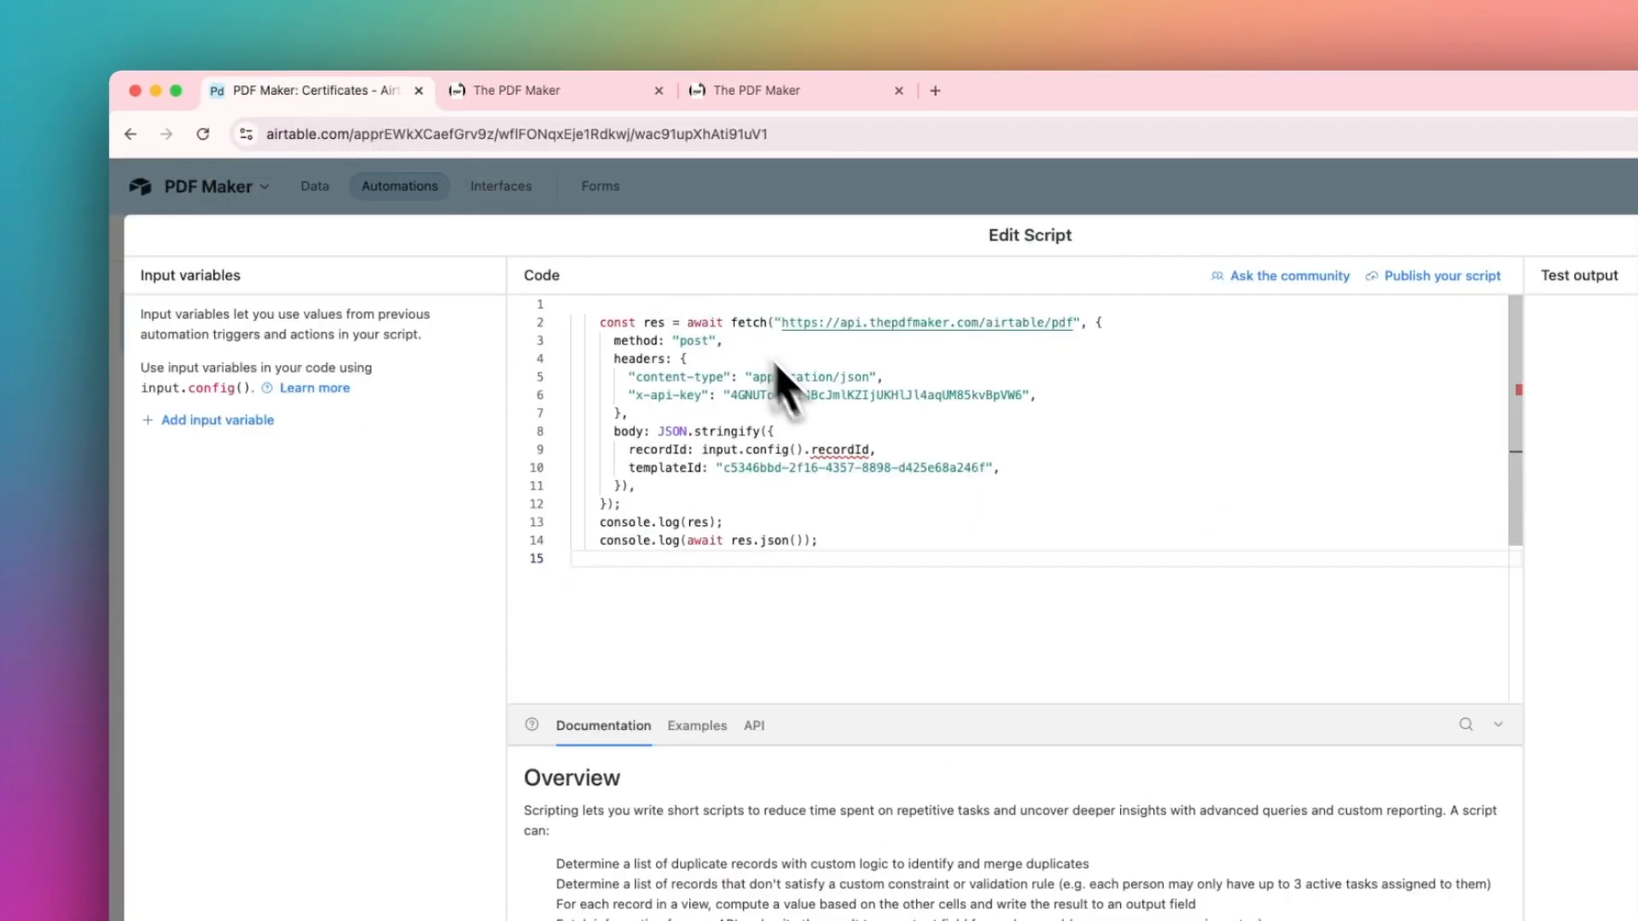
Add an input variable named recordId, copied from the script, with the trigger's Airtable record ID as its value.
left_click(184, 421)
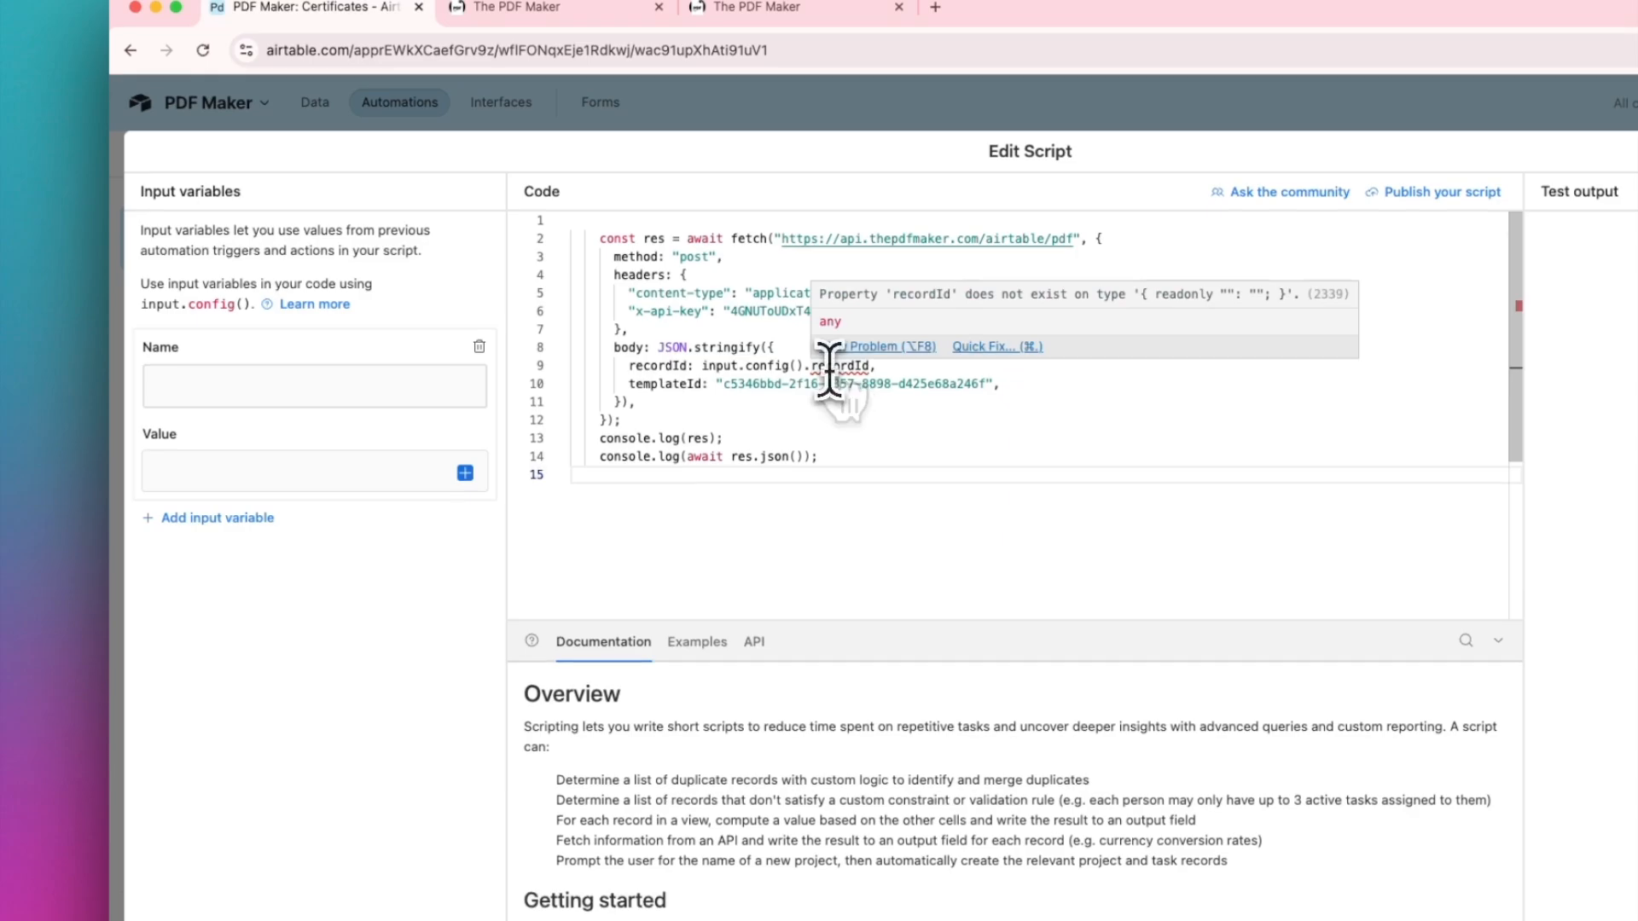
double_click(839, 367)
key("super+c")
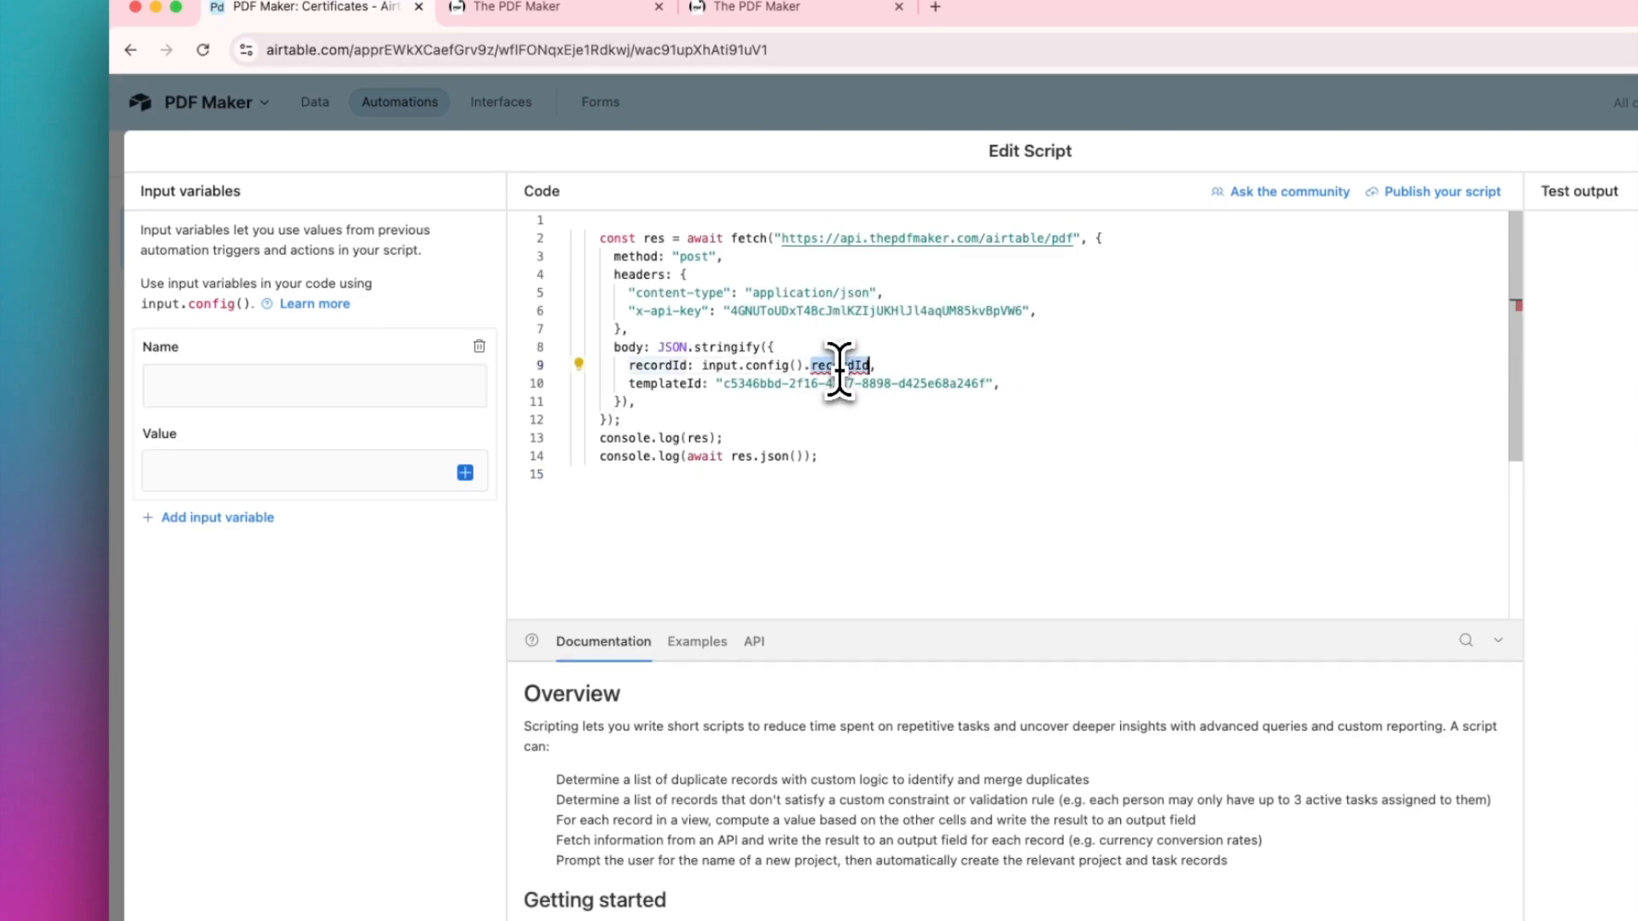
left_click(157, 383)
key("super+v")
left_click(466, 475)
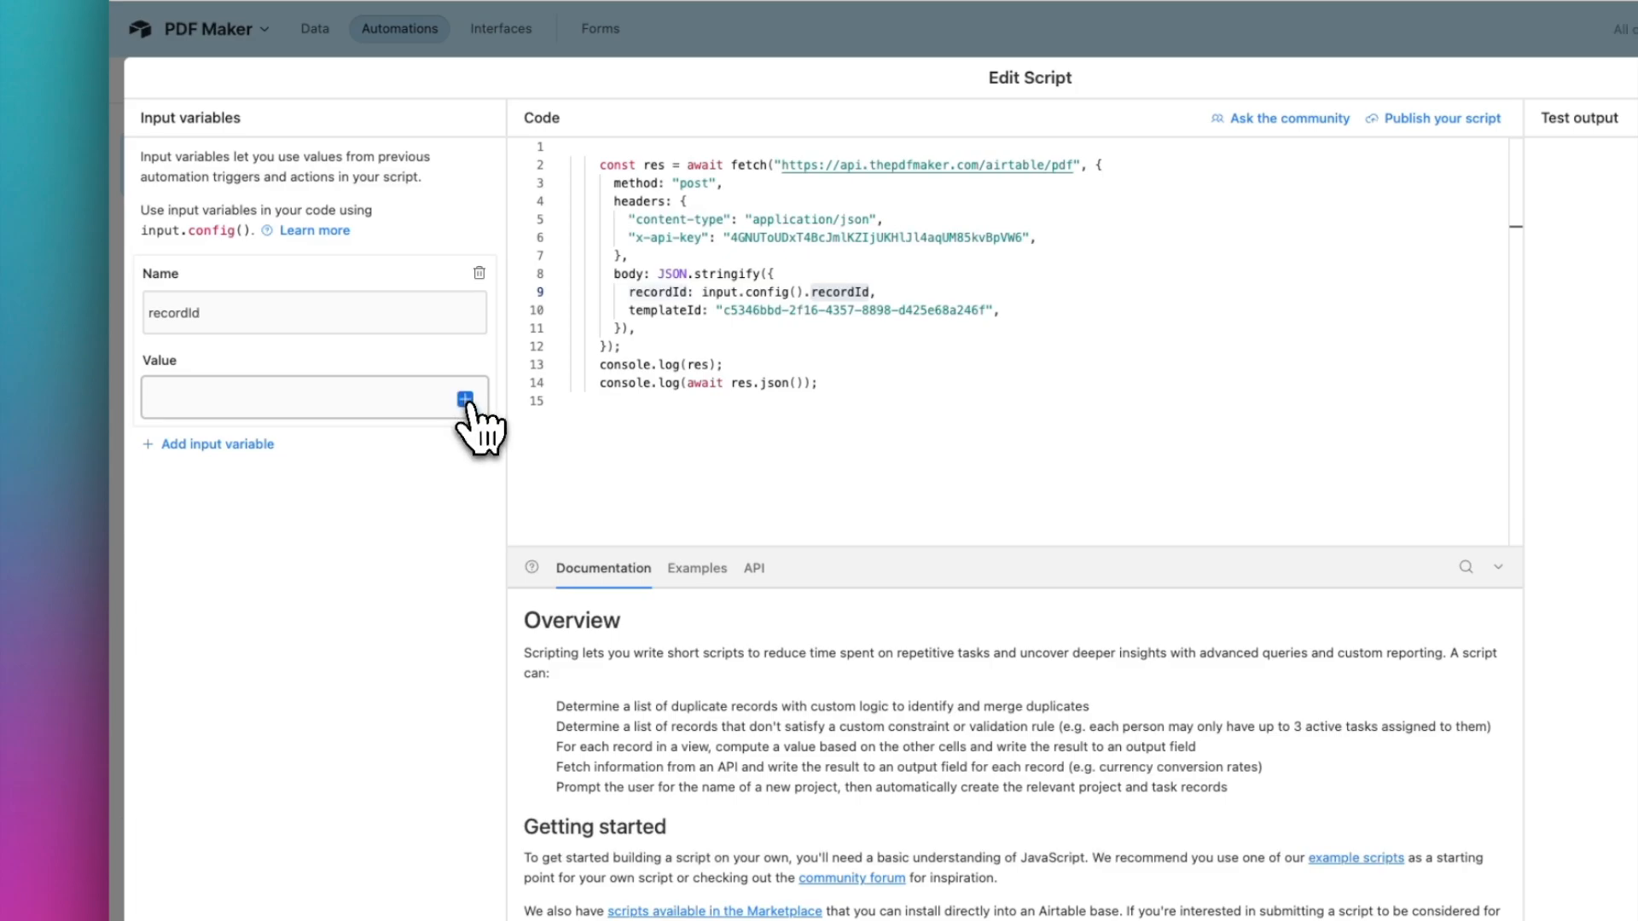
left_click(465, 400)
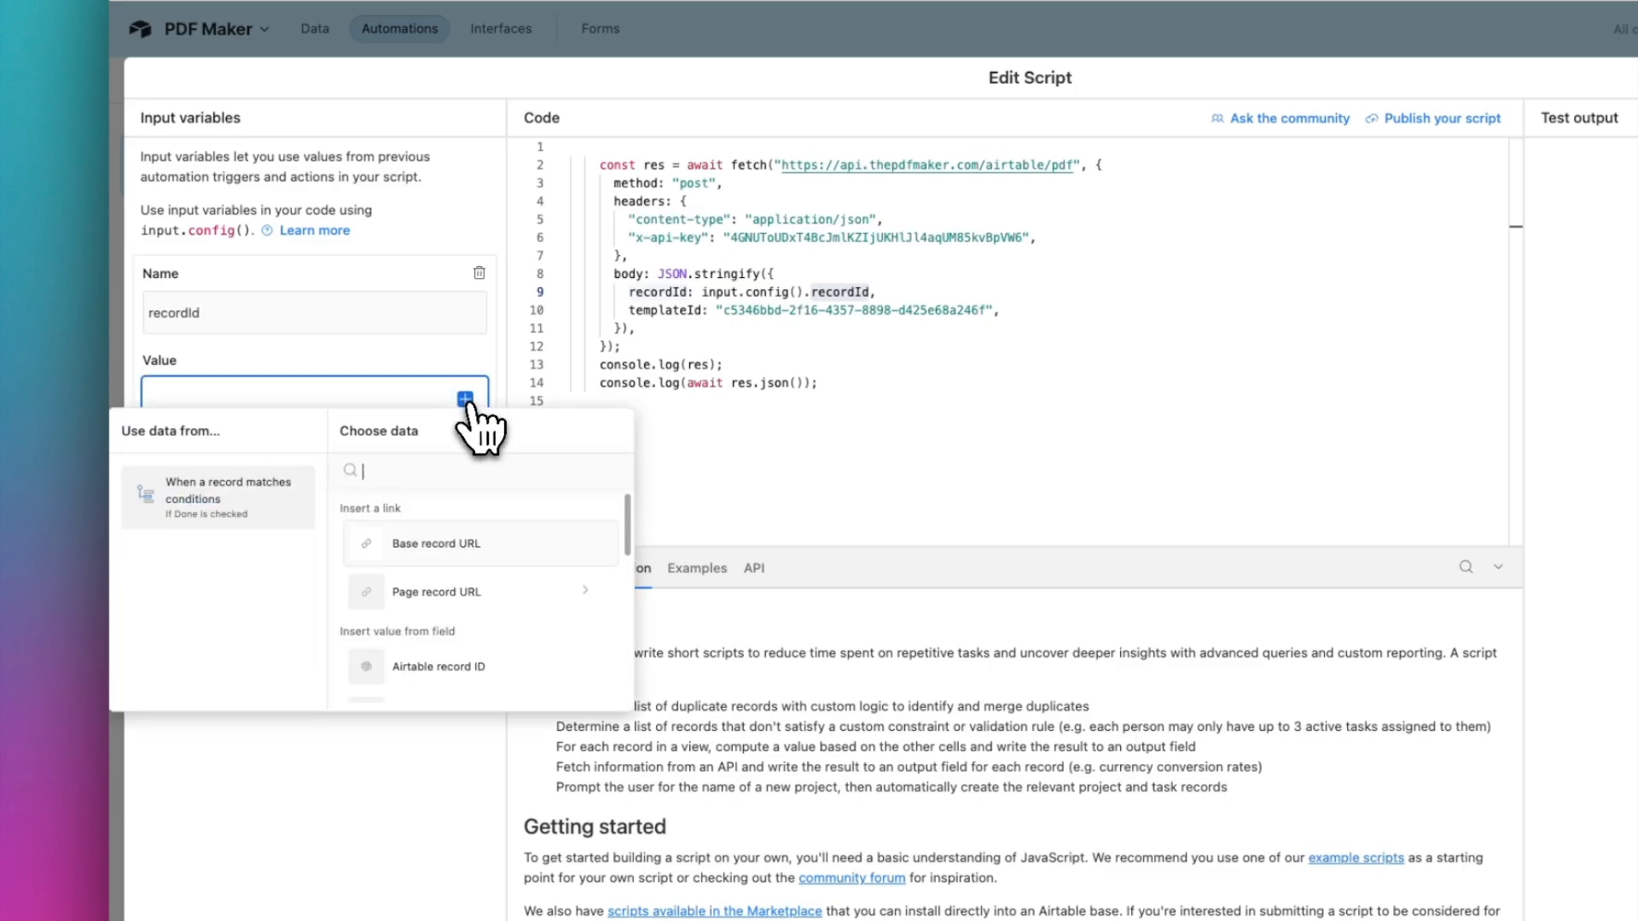
left_click(414, 672)
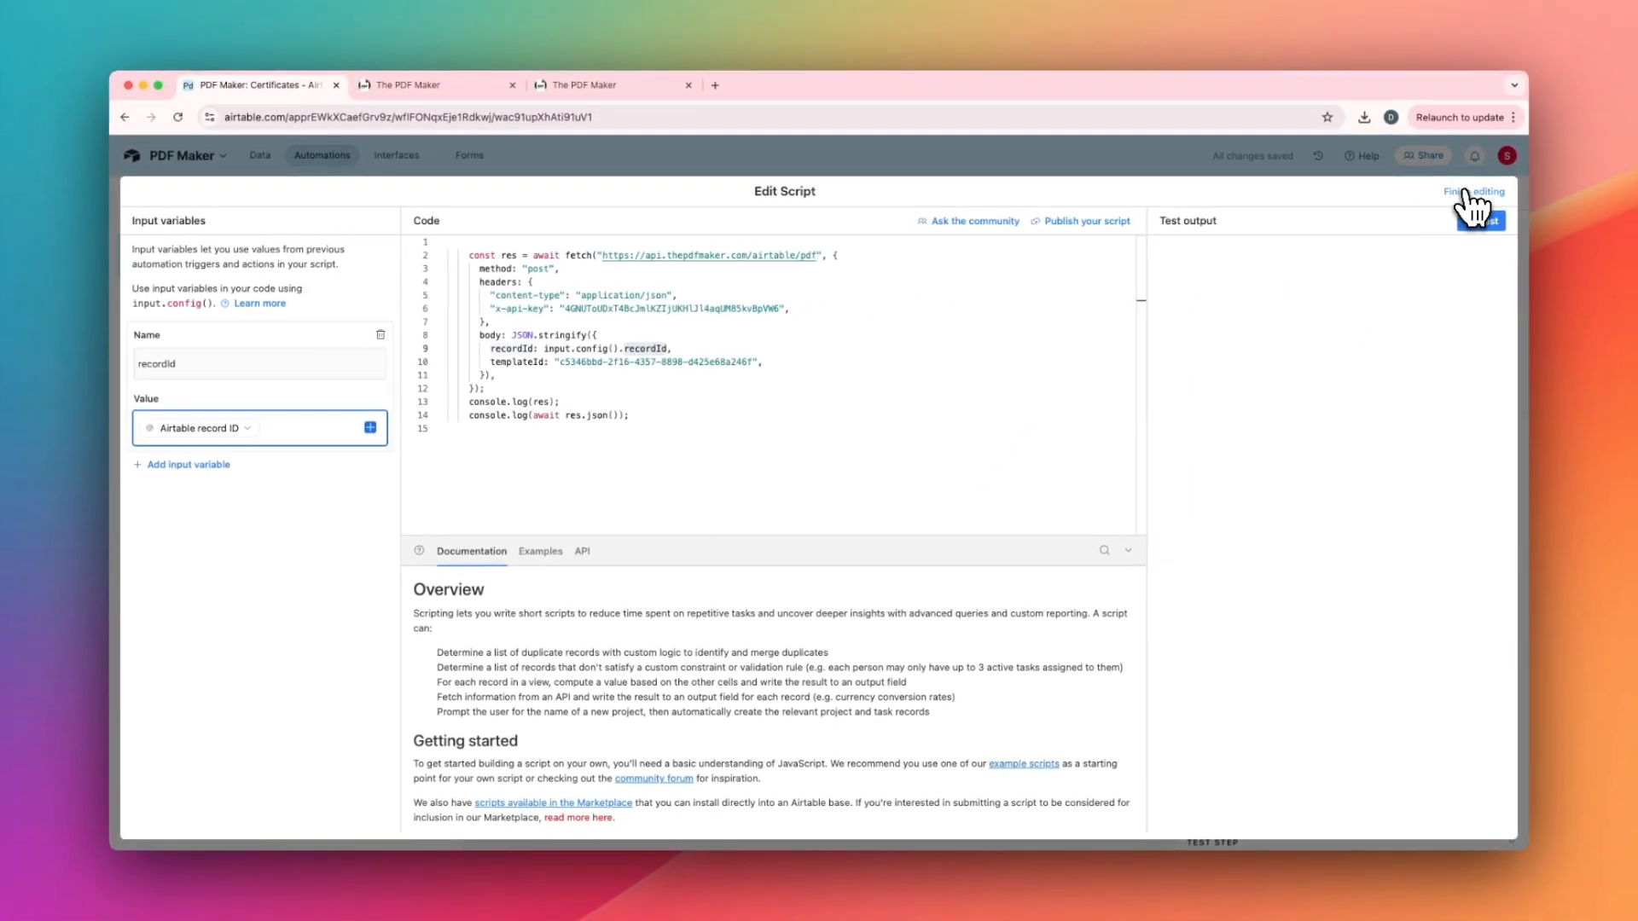
Finish editing the script, turn on Automation 1 and trigger it by checking Done for the second record in the Certificates table.
left_click(1469, 194)
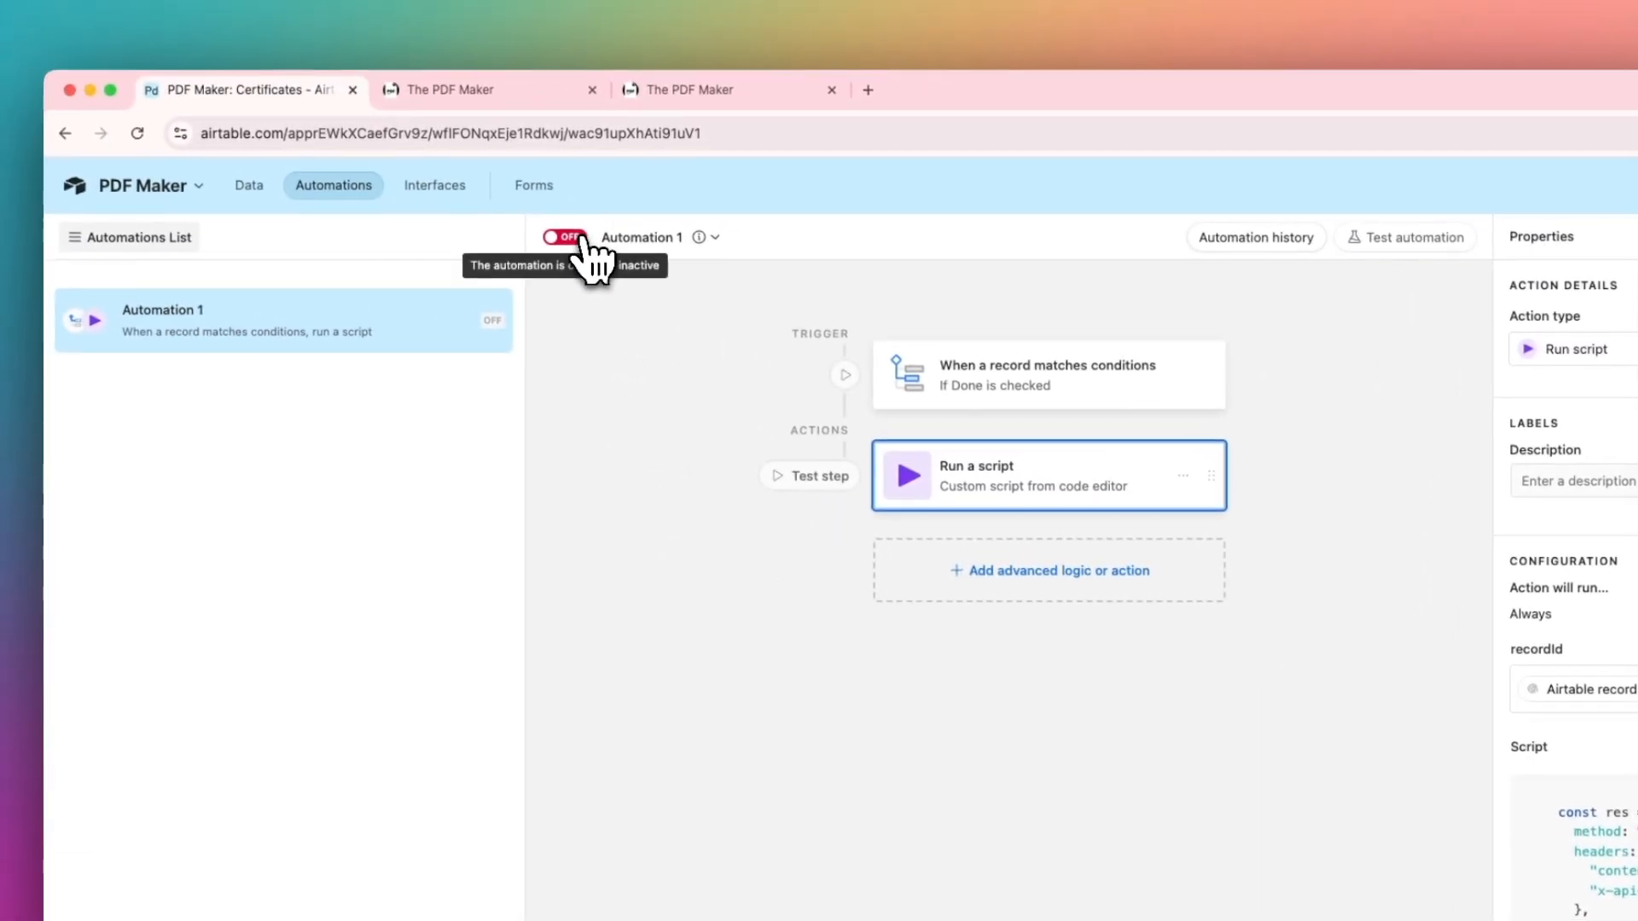
left_click(167, 146)
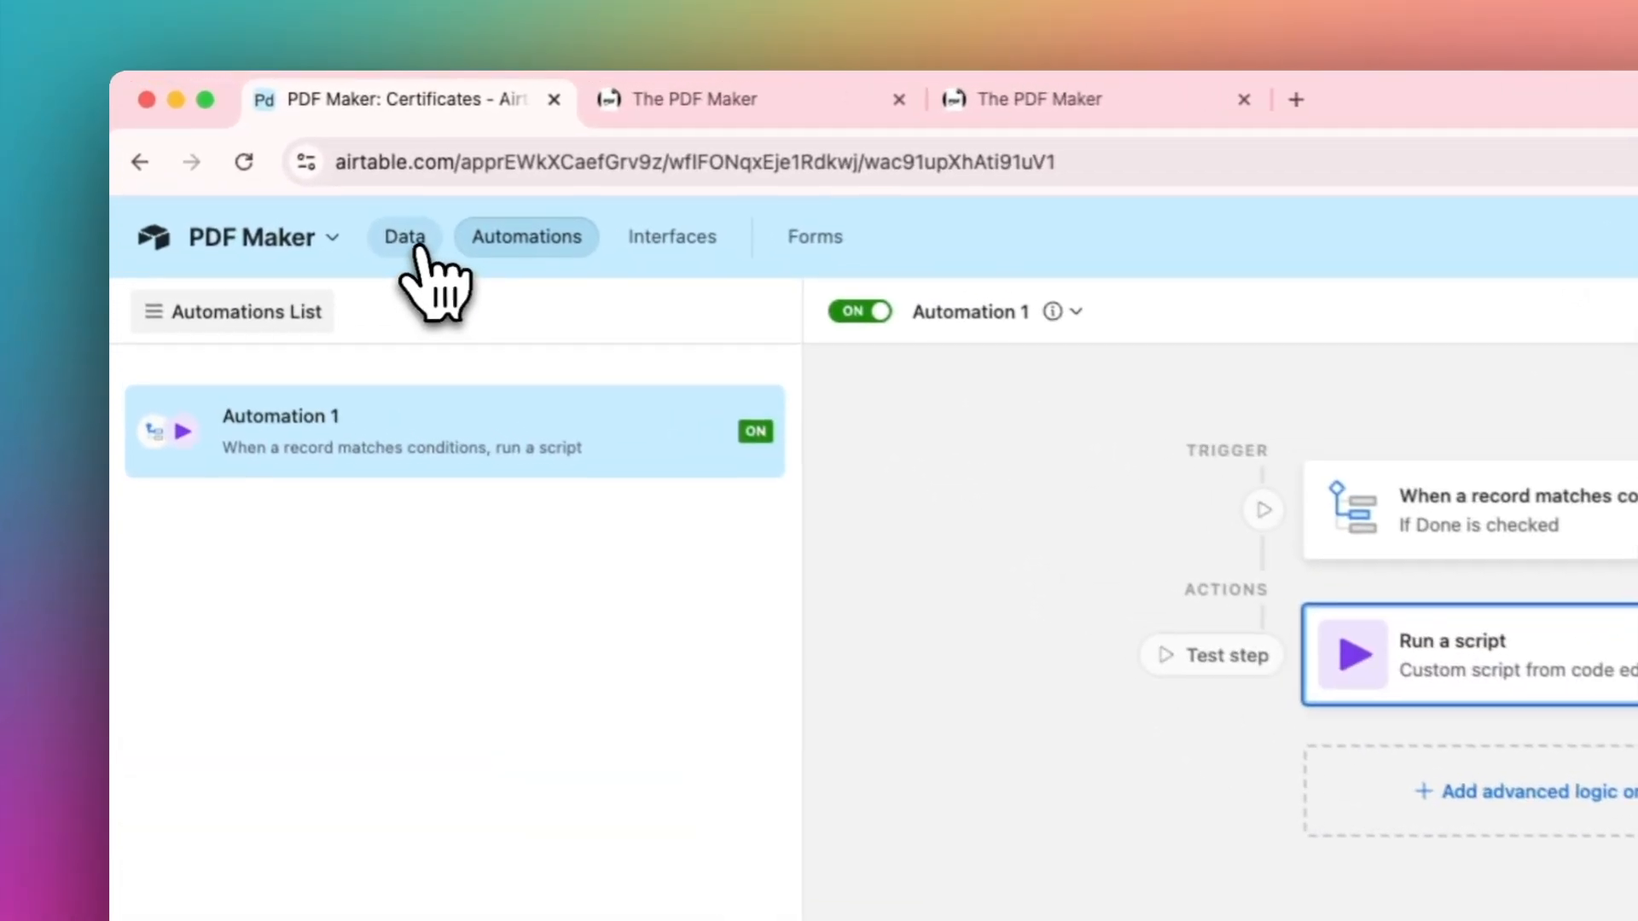
left_click(259, 156)
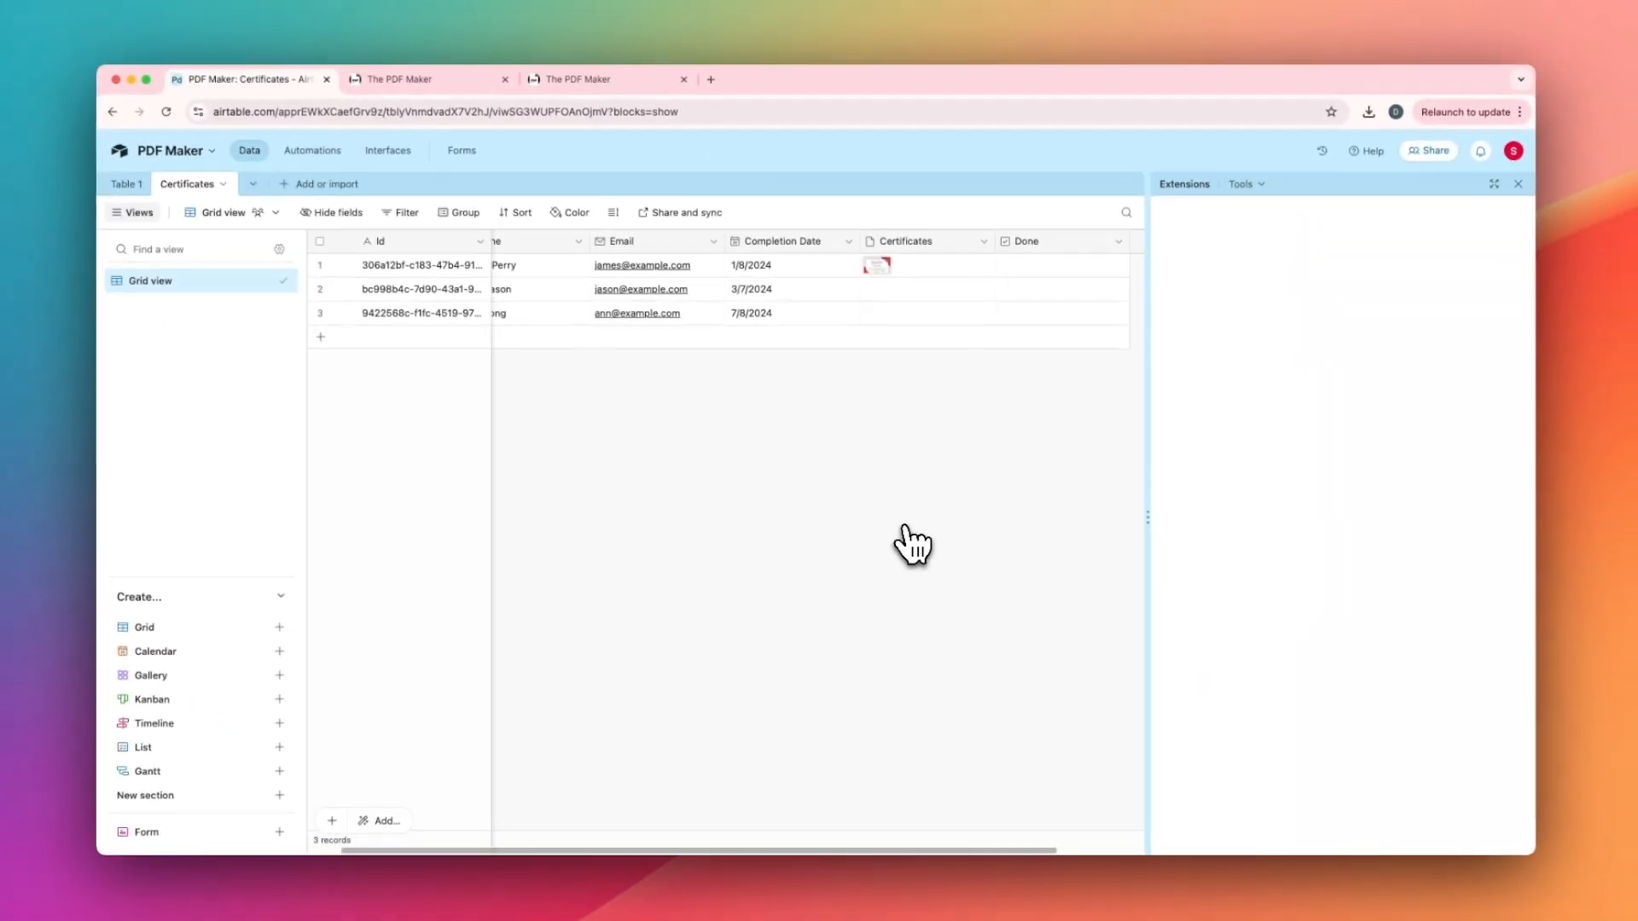
left_click(1062, 292)
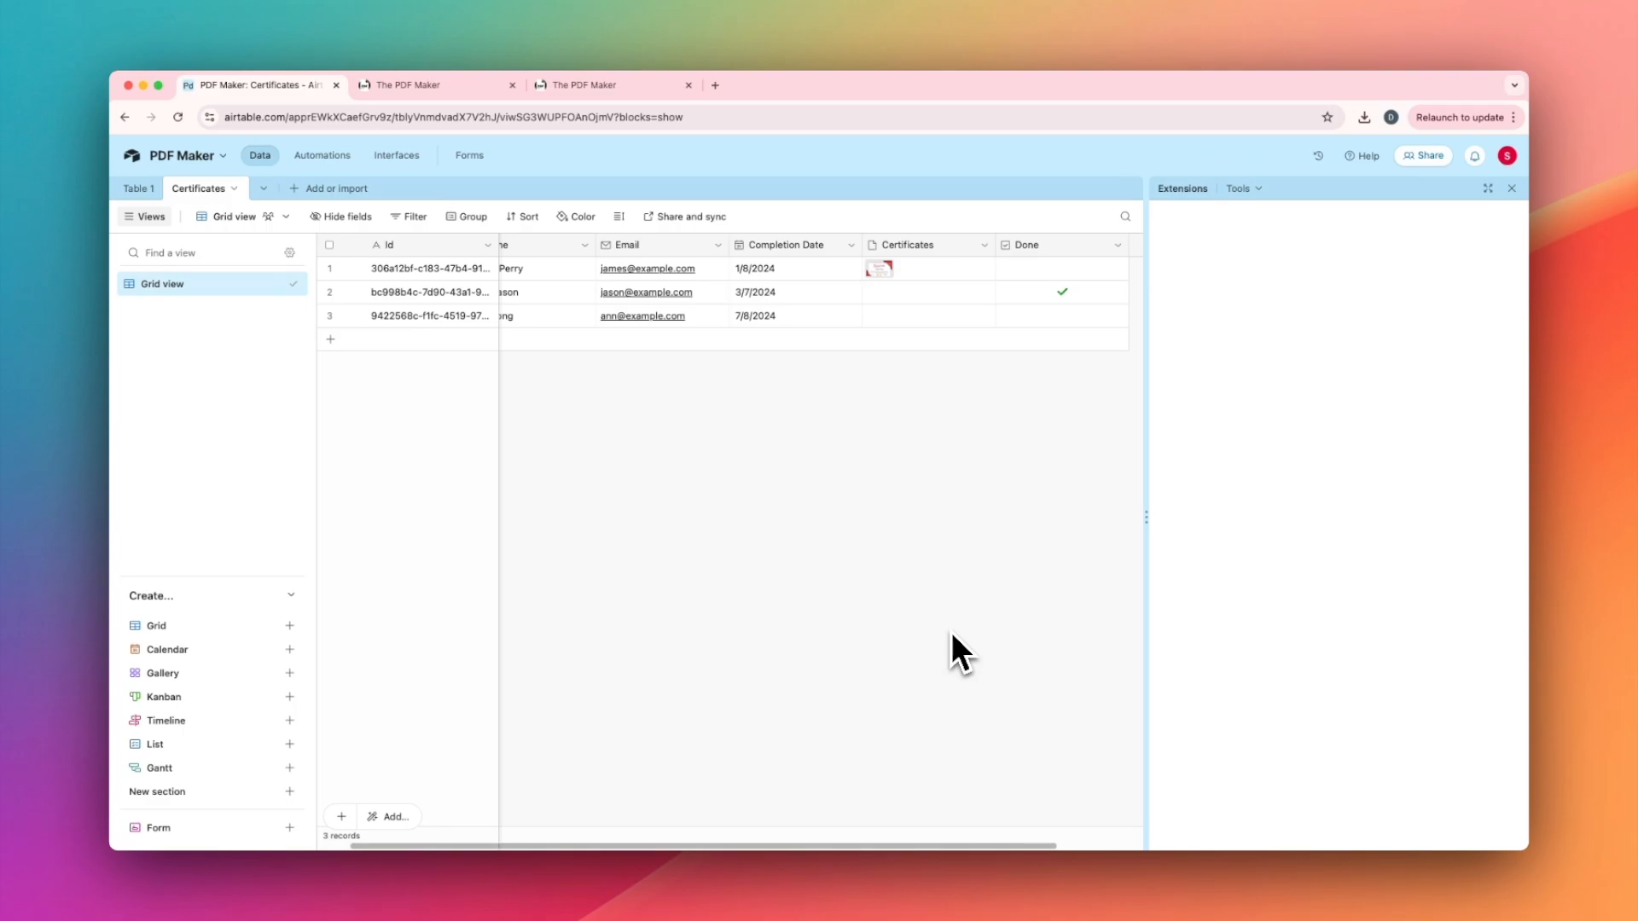
Open the second record's generated certificate, check its recipient name and completion date, and return to the Certificates table.
left_click(921, 291)
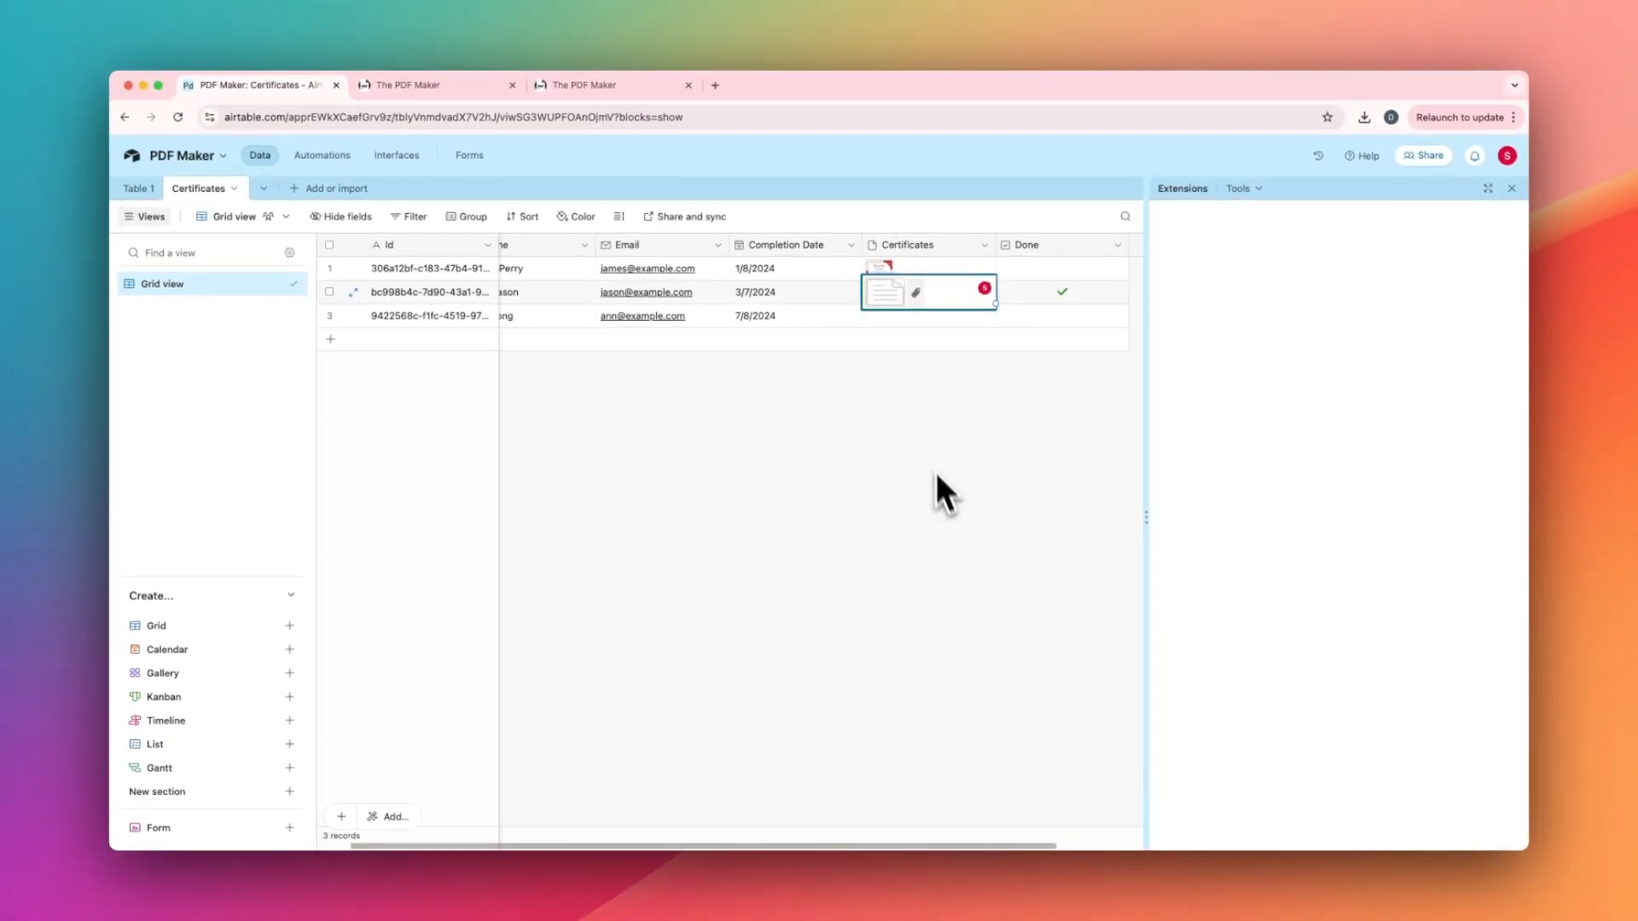
left_click(887, 298)
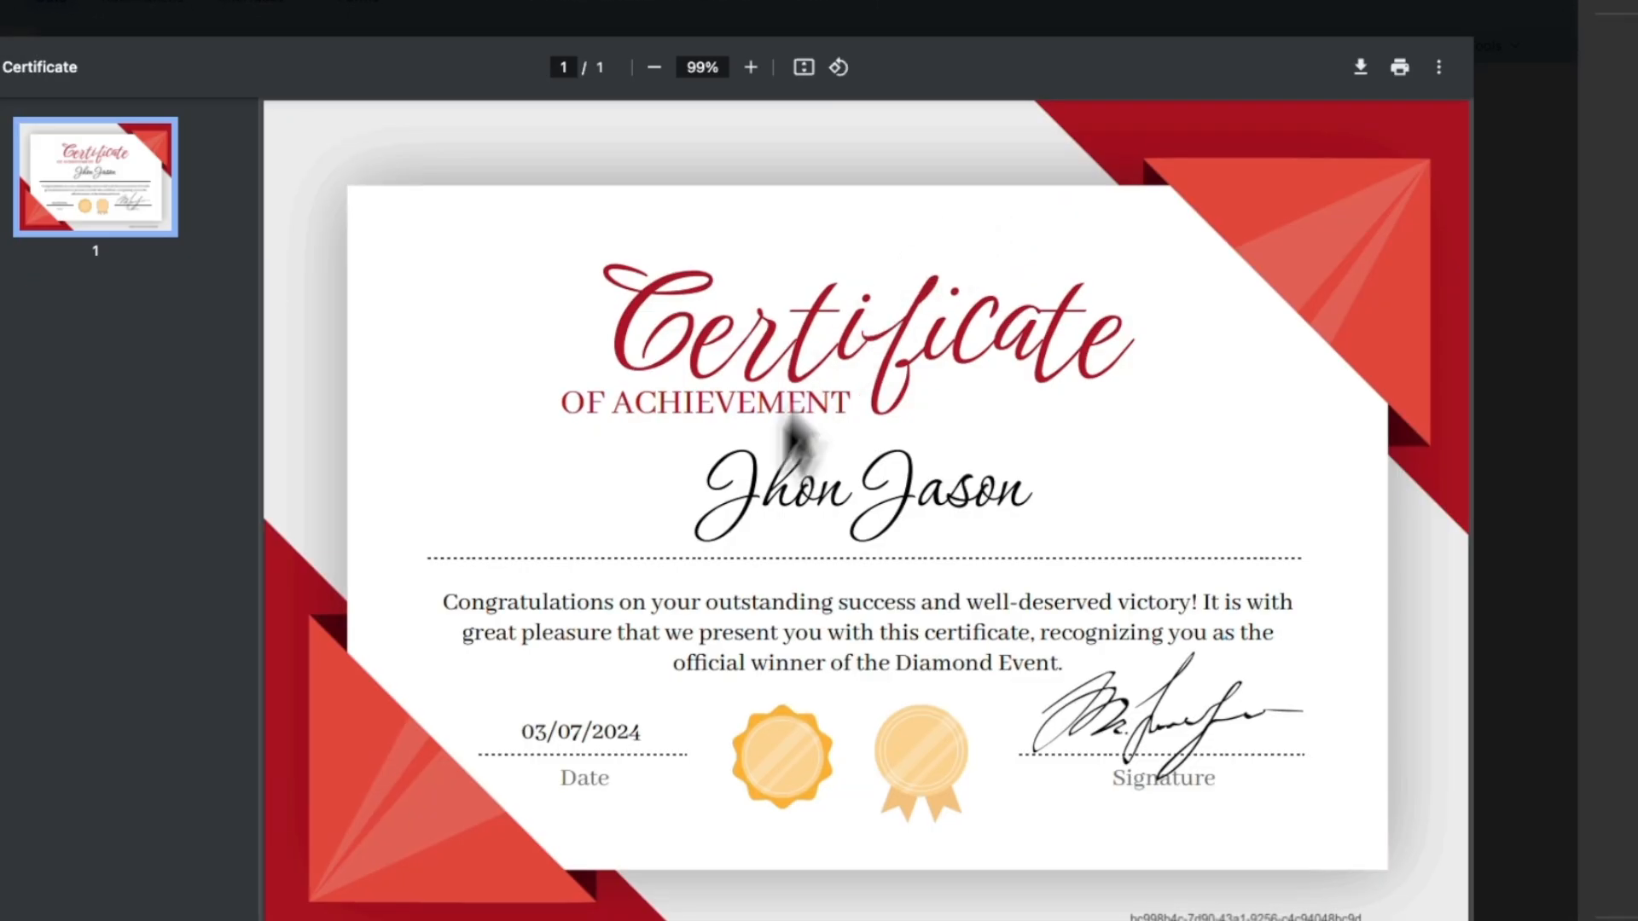
left_click_drag(704, 482, 1007, 486)
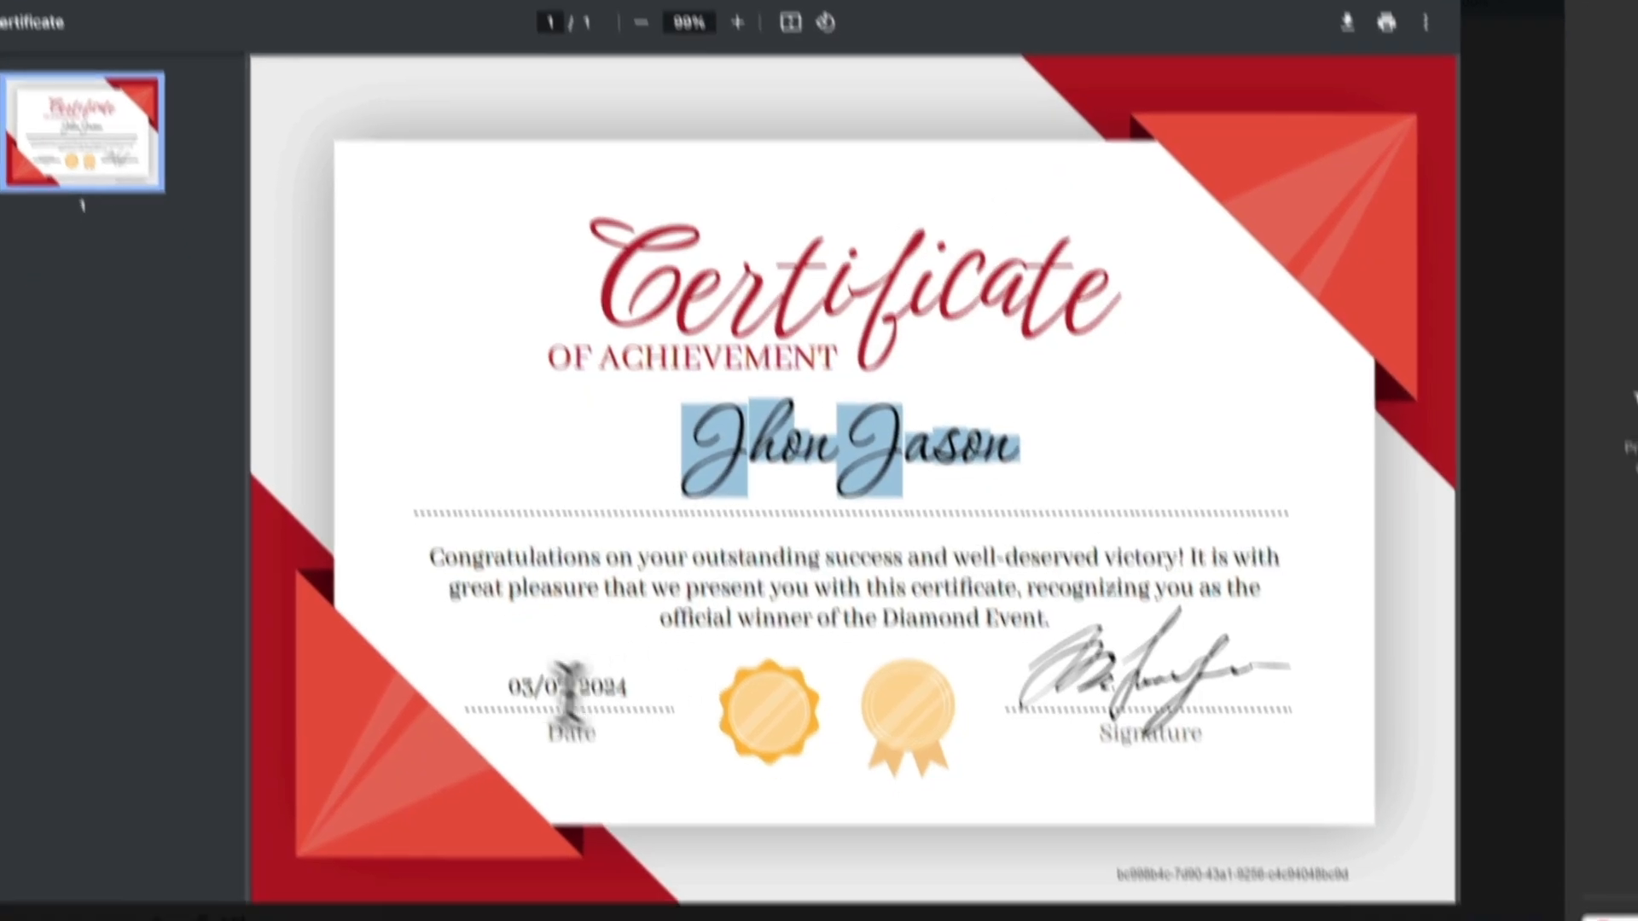
left_click_drag(514, 730, 698, 734)
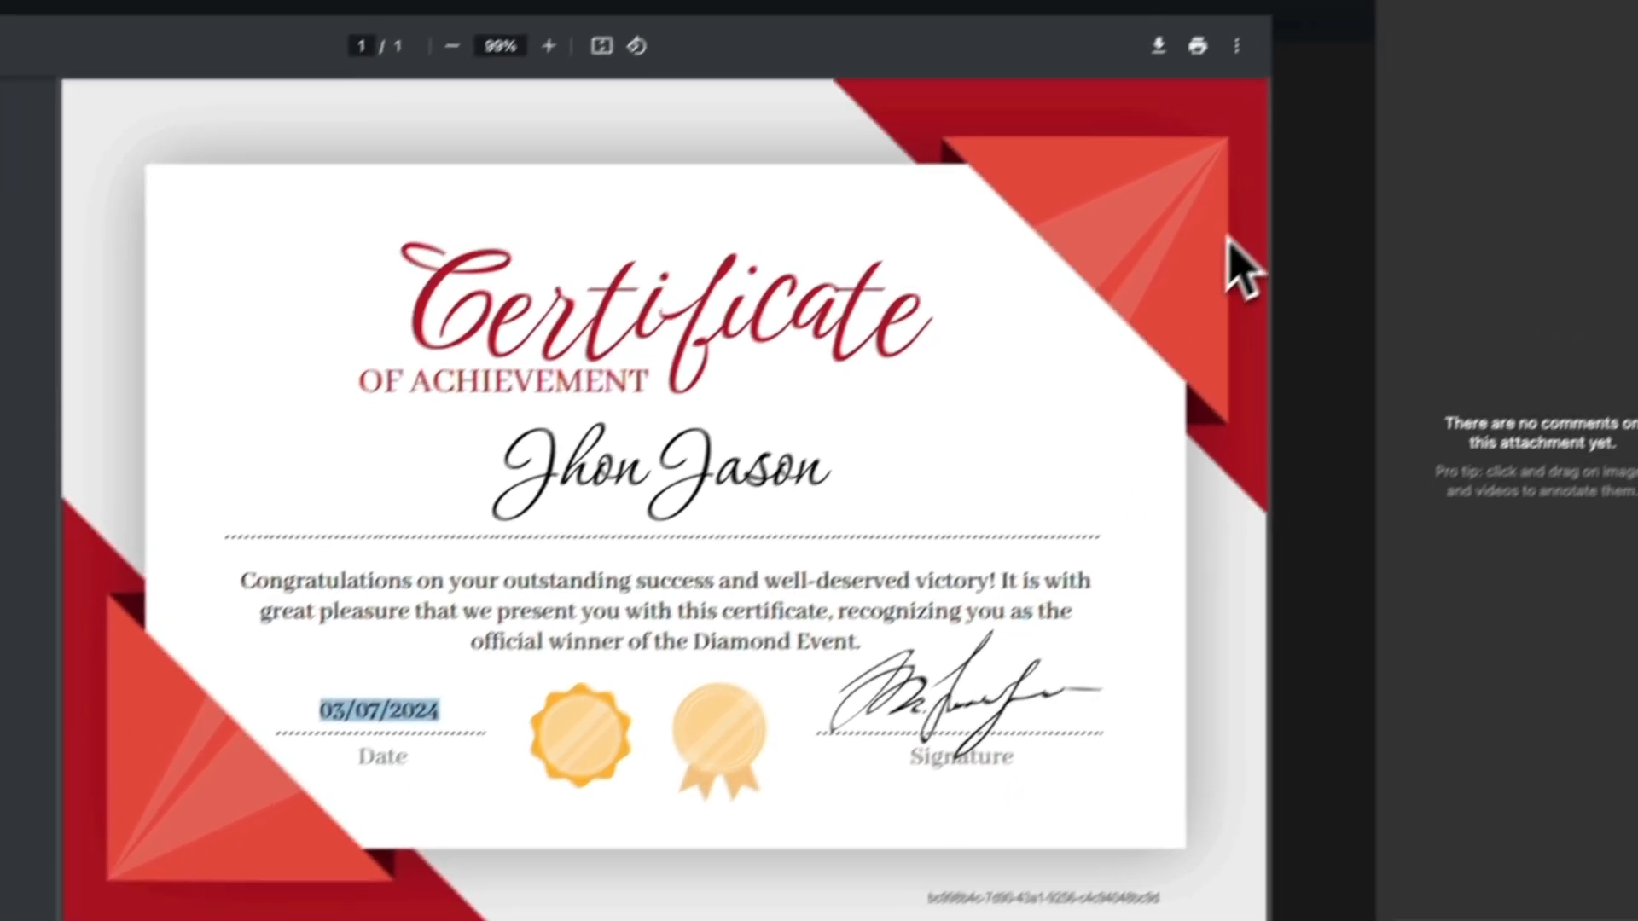
left_click(1468, 75)
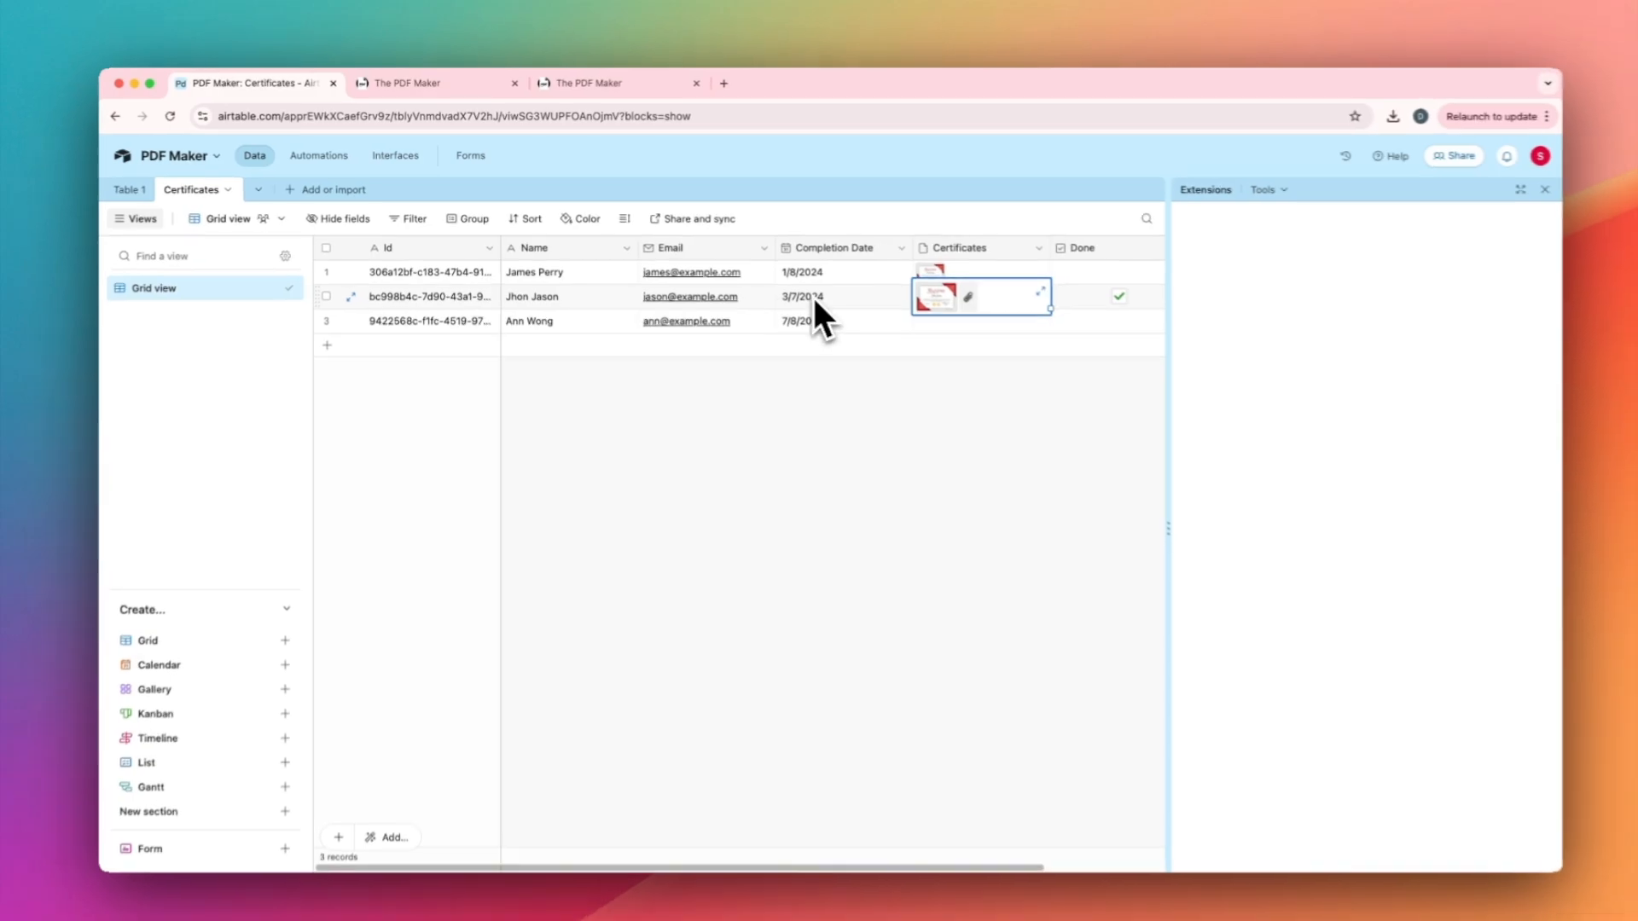
left_click(712, 524)
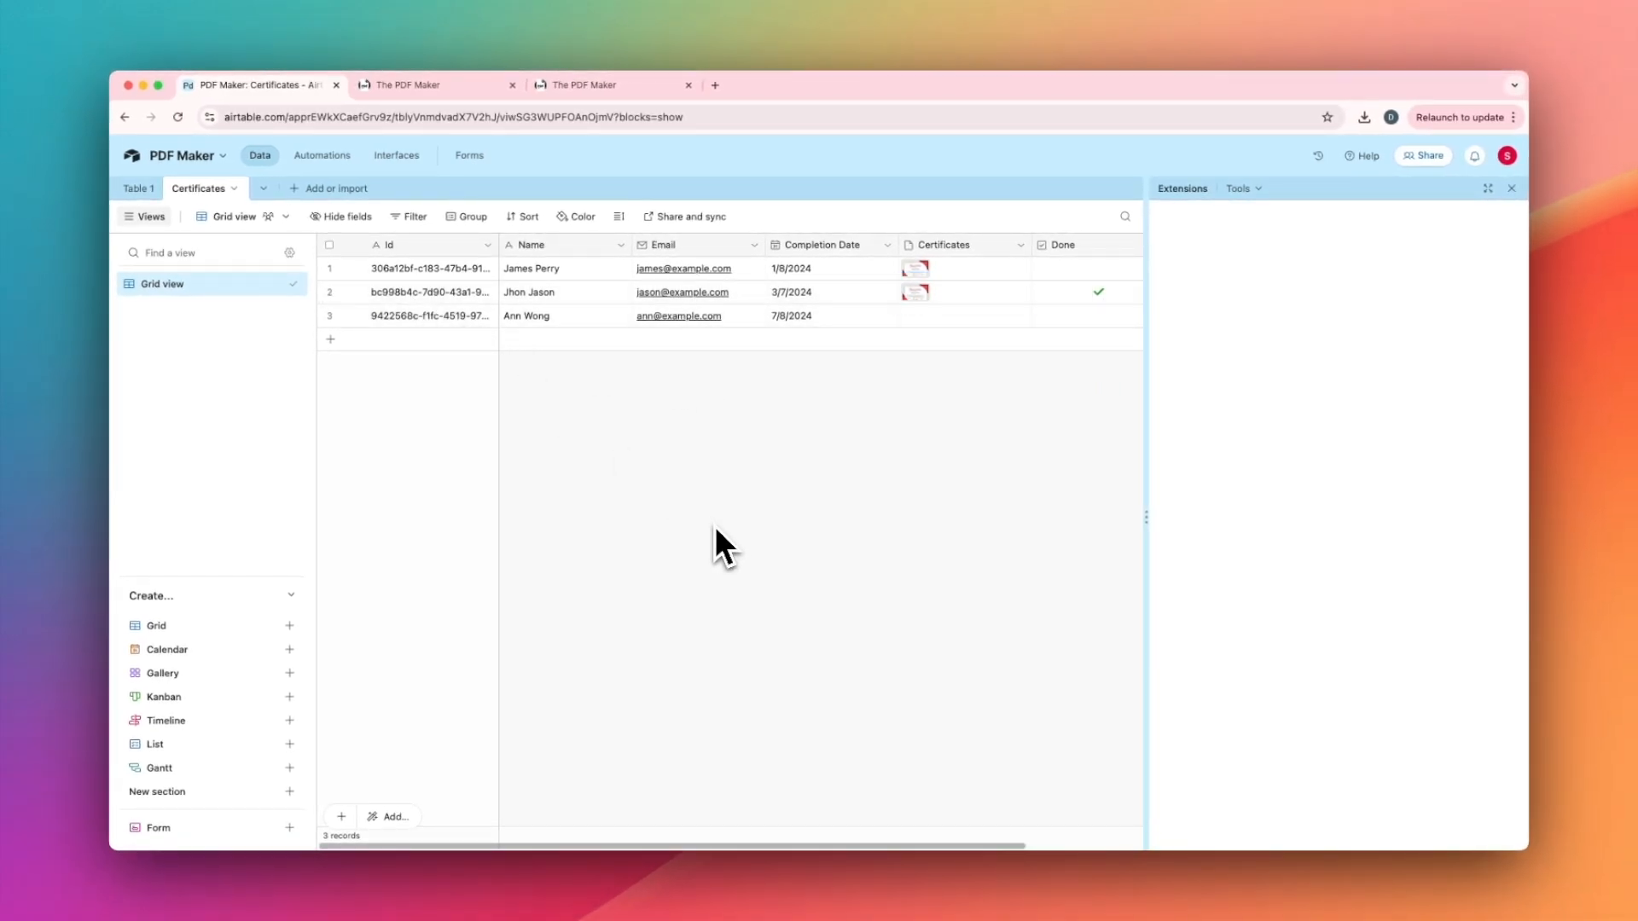